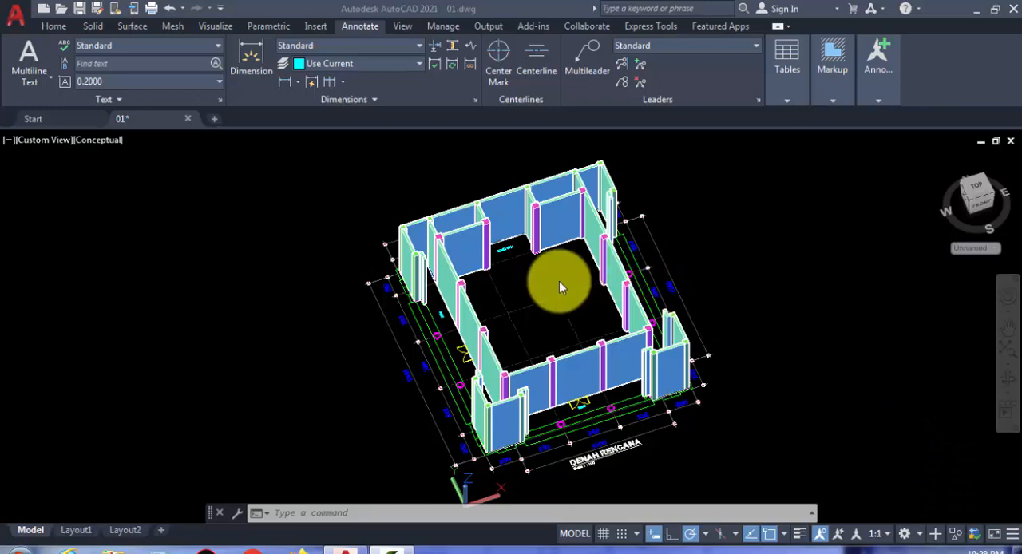
Step: Examine the building's 3D walls and columns around the plan, including the front facade and side walls
scroll(547, 315, up, 3)
middle_drag(548, 314, 502, 378)
scroll(485, 391, down, 3)
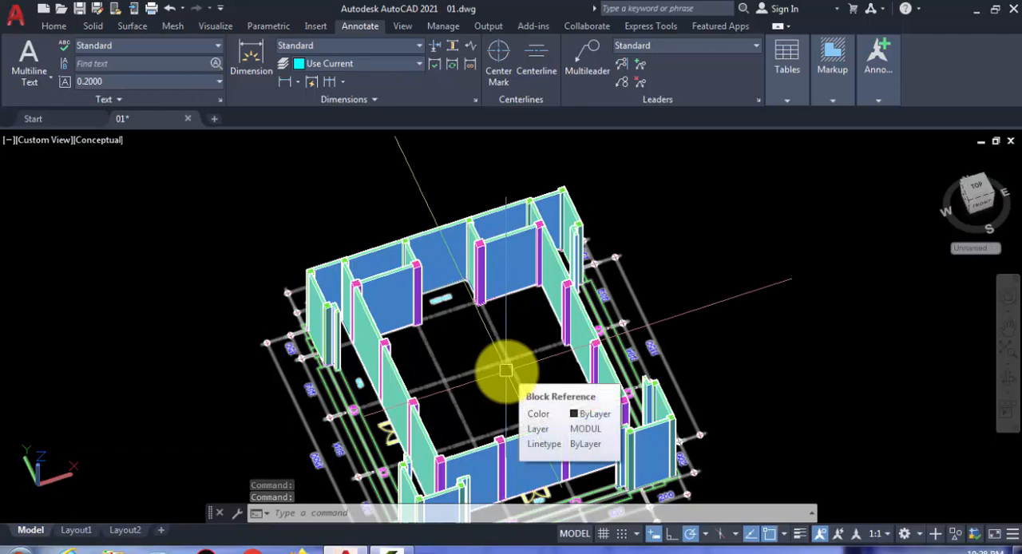
shift+middle_drag(505, 369, 372, 258)
scroll(362, 337, up, 2)
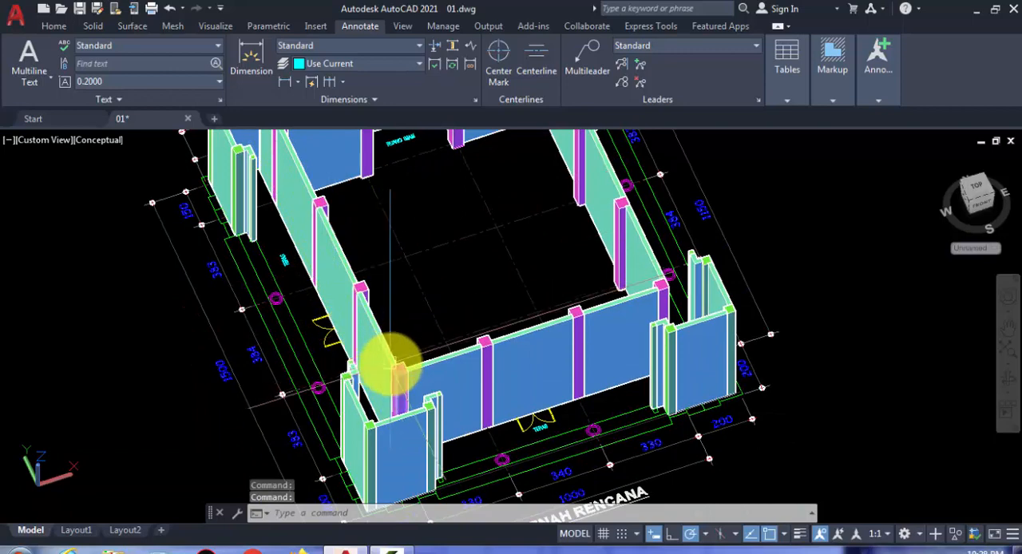
shift+middle_drag(349, 334, 381, 389)
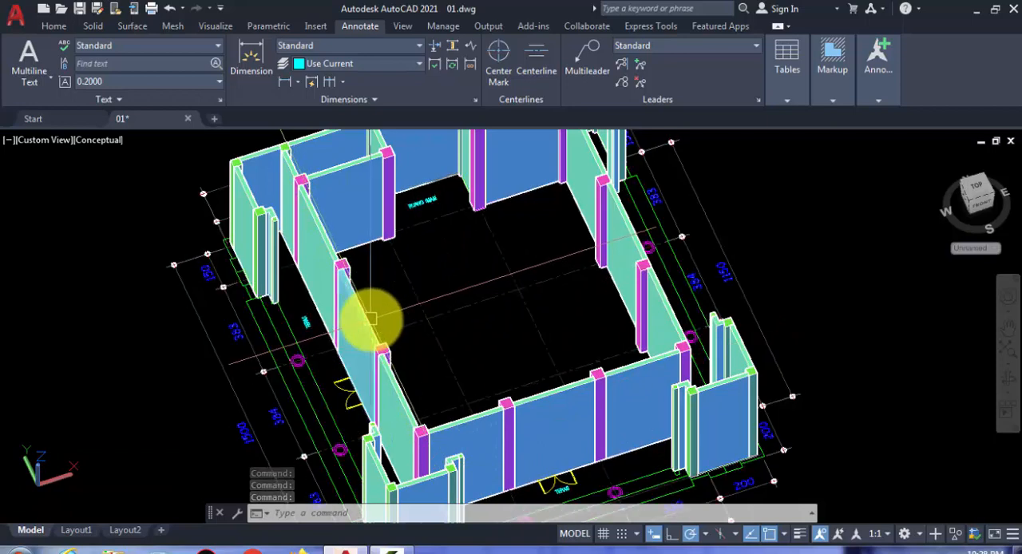
shift+middle_drag(429, 315, 474, 376)
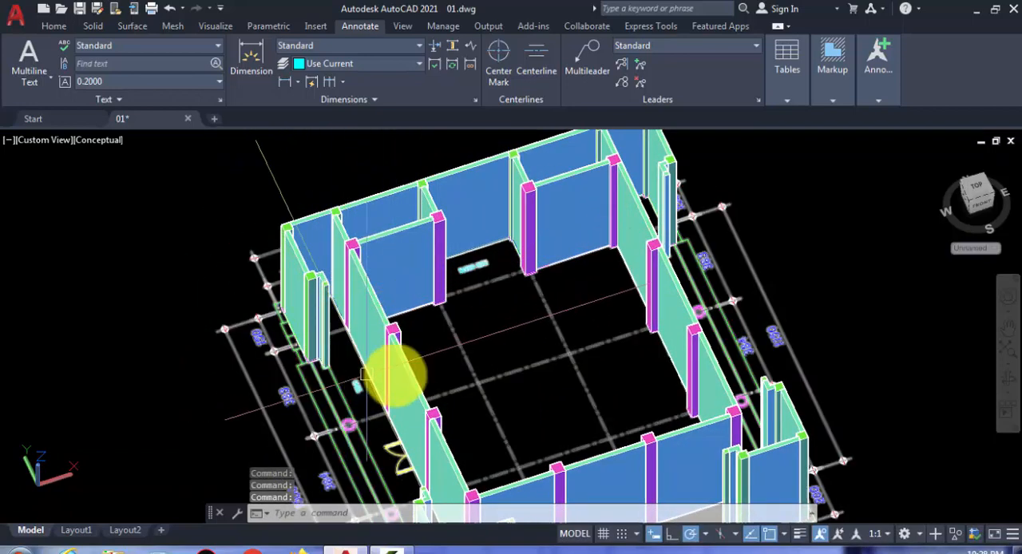
middle_drag(484, 384, 452, 363)
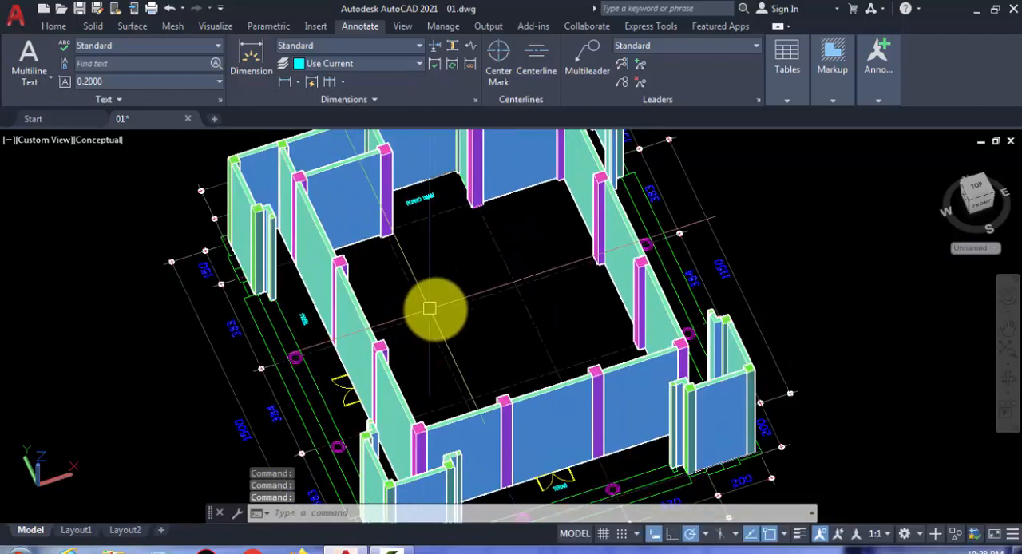
mouse_move(422, 296)
middle_down()
mouse_move(427, 313)
mouse_move(399, 278)
mouse_move(416, 280)
middle_up()
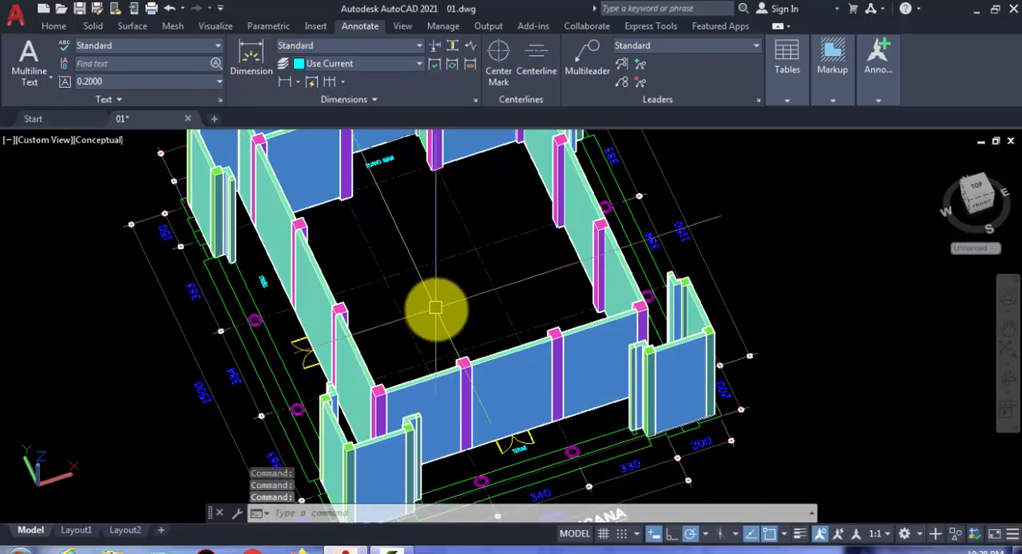
scroll(435, 307, down, 3)
click(54, 29)
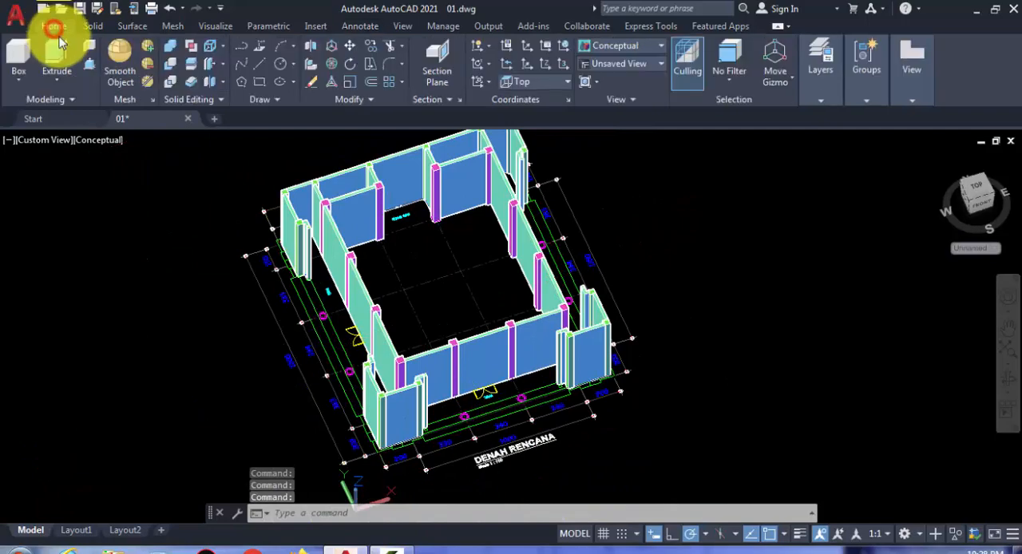
scroll(441, 451, up, 2)
scroll(431, 431, up, 1)
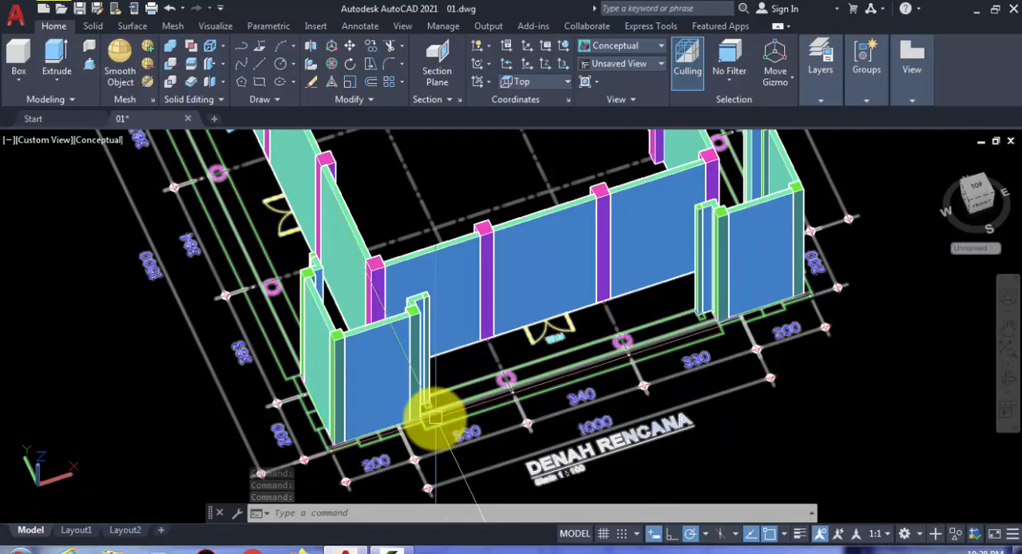
scroll(221, 292, up, 2)
middle_drag(221, 292, 229, 377)
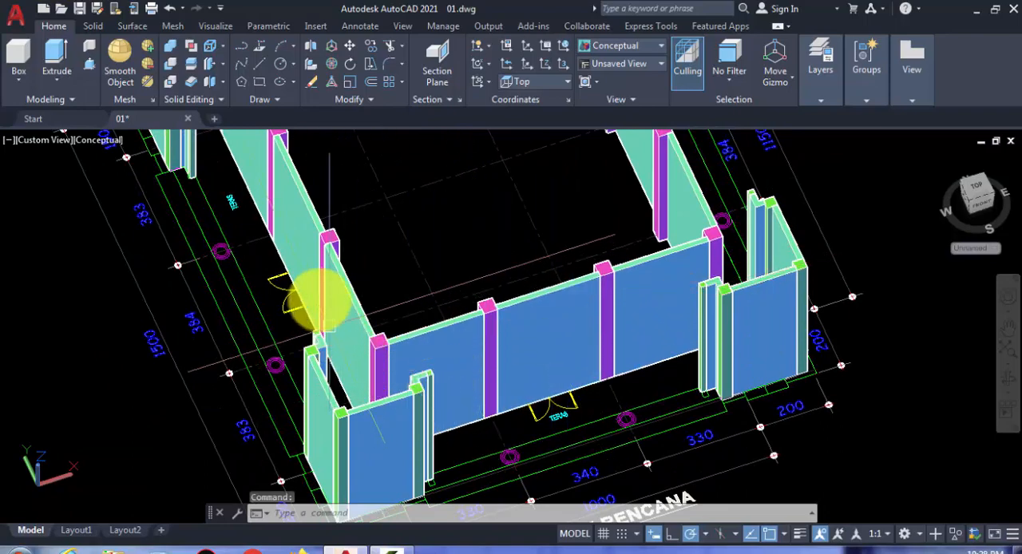
middle_drag(621, 308, 598, 366)
scroll(610, 287, down, 3)
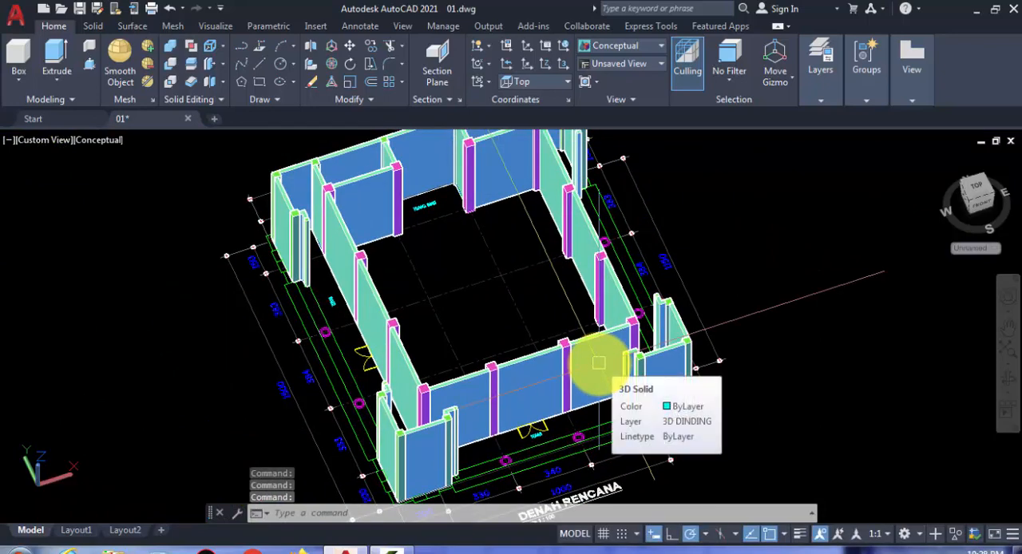
middle_drag(745, 372, 714, 377)
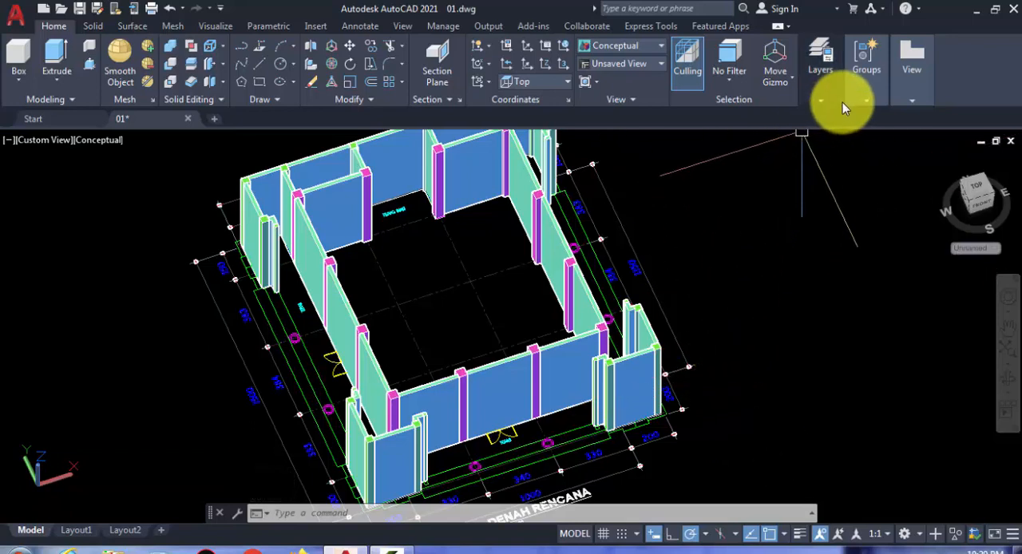
Step: Create a new layer named 3d lantai masjid
click(820, 97)
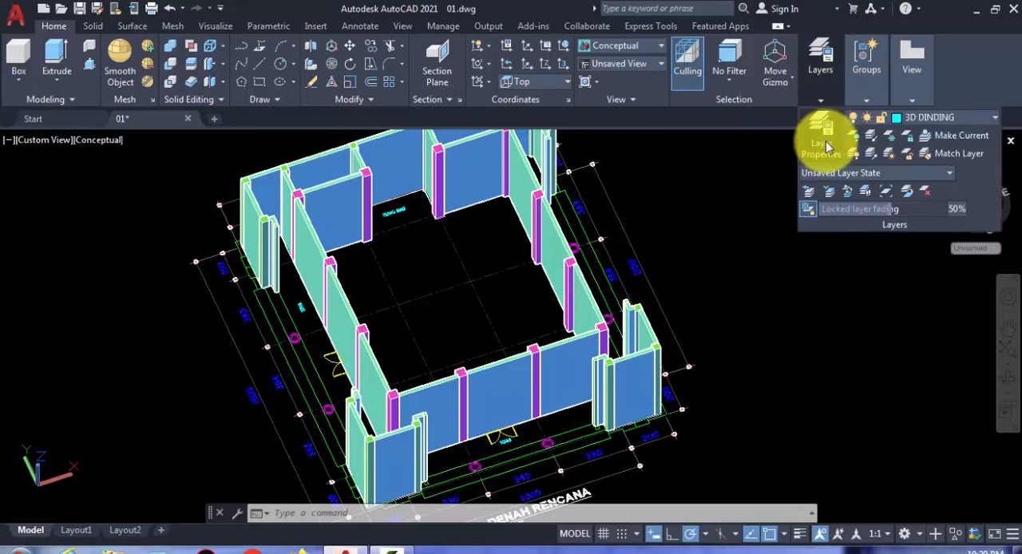
click(823, 145)
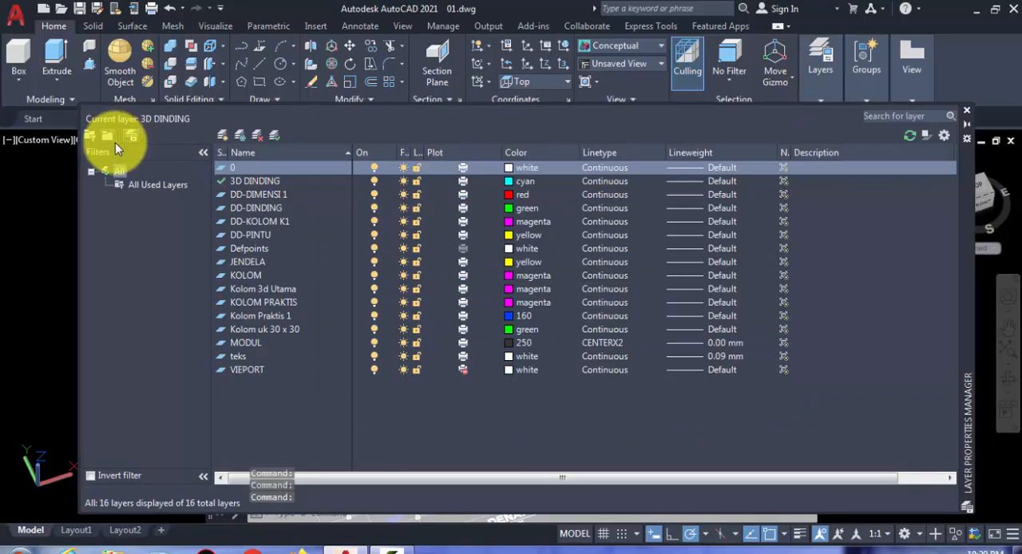
click(222, 134)
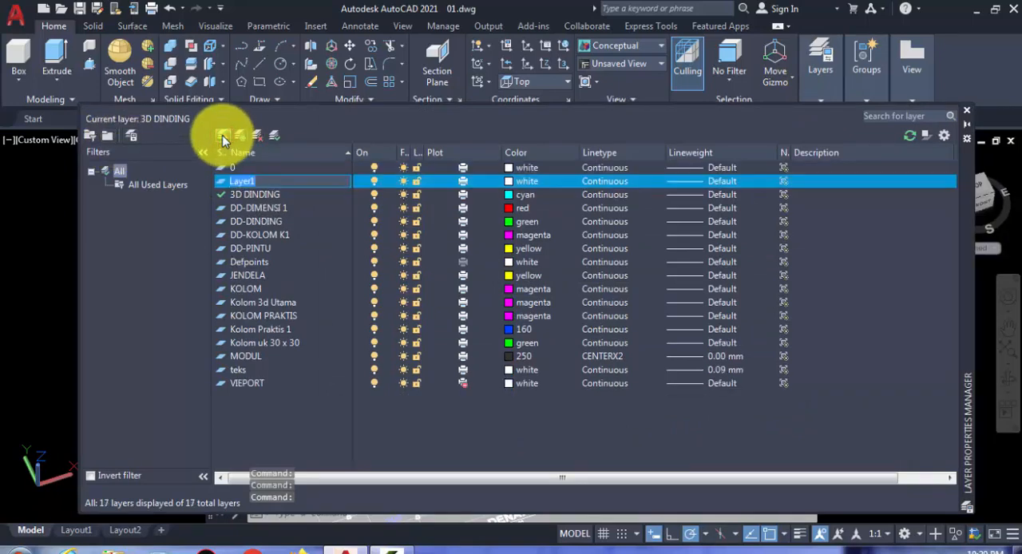
text(d)
text(d)
key(BackSpace)
key(BackSpace)
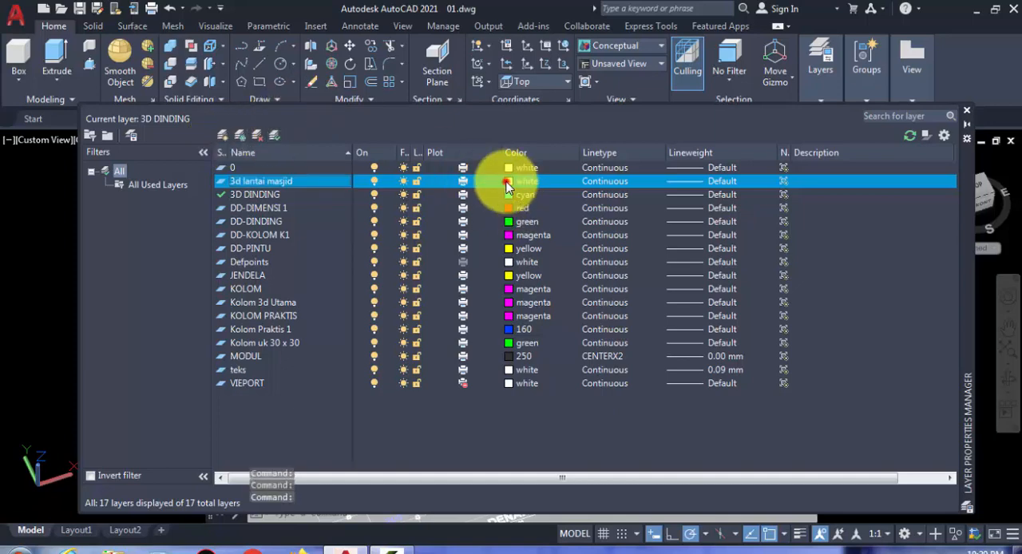
Step: Set the 3d lantai masjid layer's color to magenta and make it the current layer
click(507, 185)
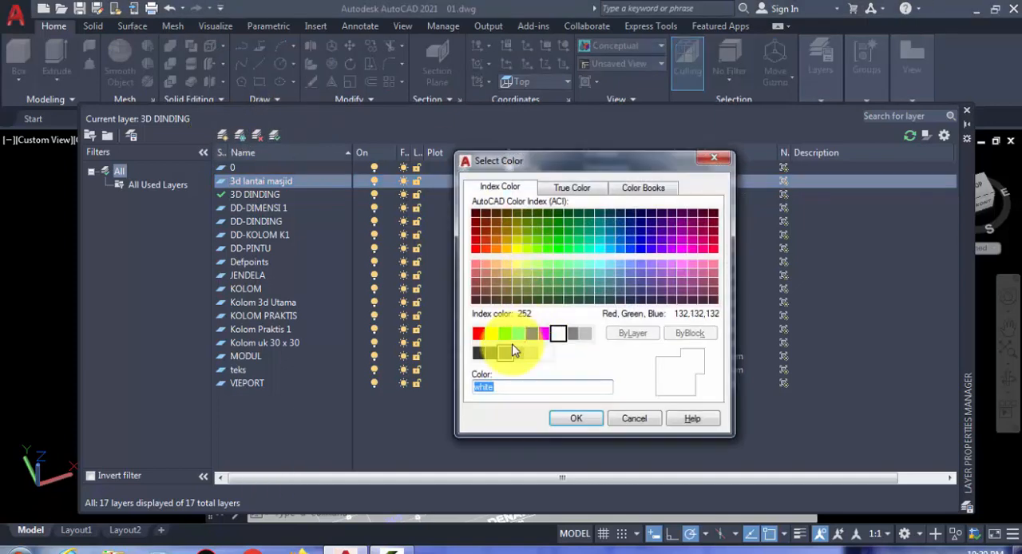
click(571, 414)
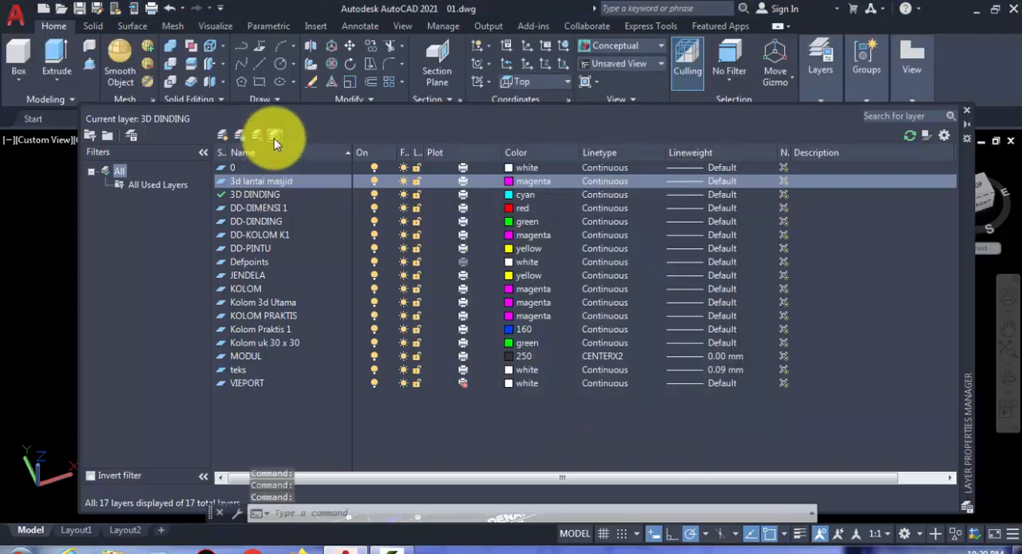
click(965, 113)
Step: Freeze the 3D DINDING layer to hide the walls
middle_drag(409, 361, 393, 310)
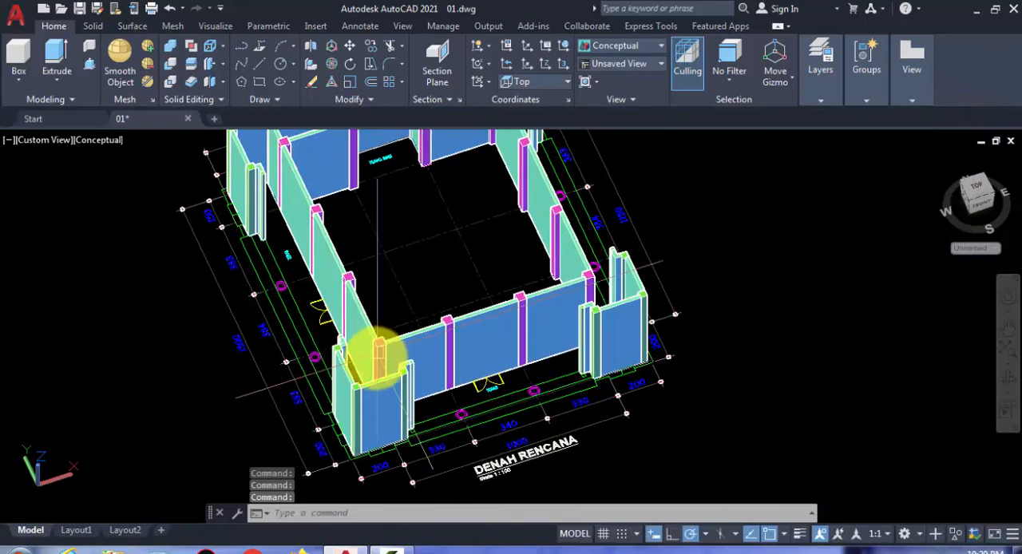
scroll(383, 352, up, 2)
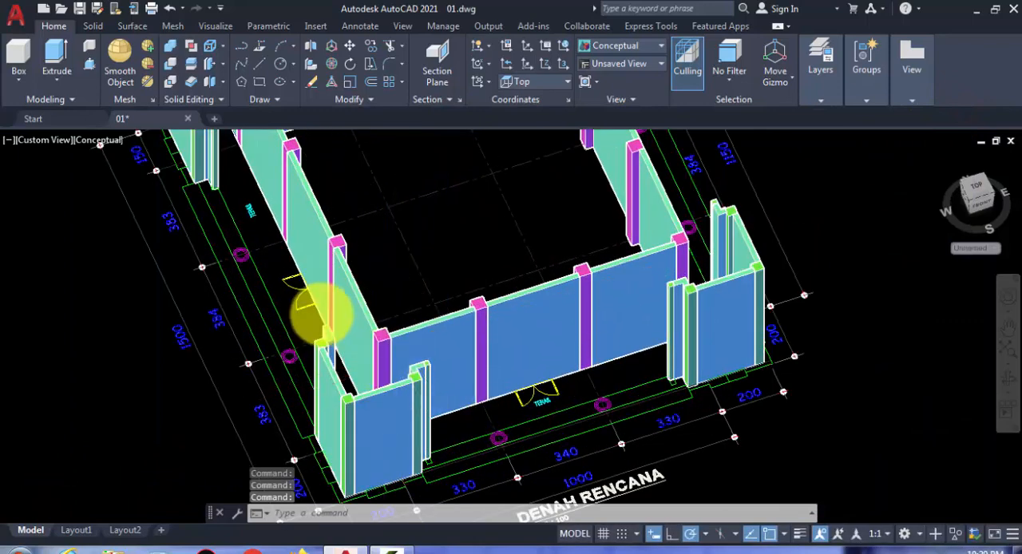
scroll(324, 314, up, 2)
middle_drag(341, 335, 358, 378)
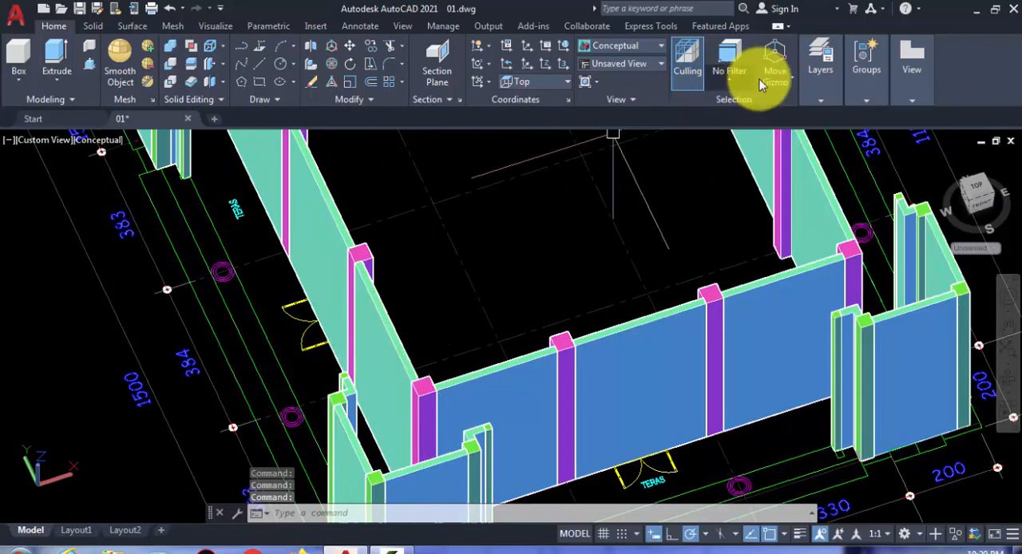
click(819, 102)
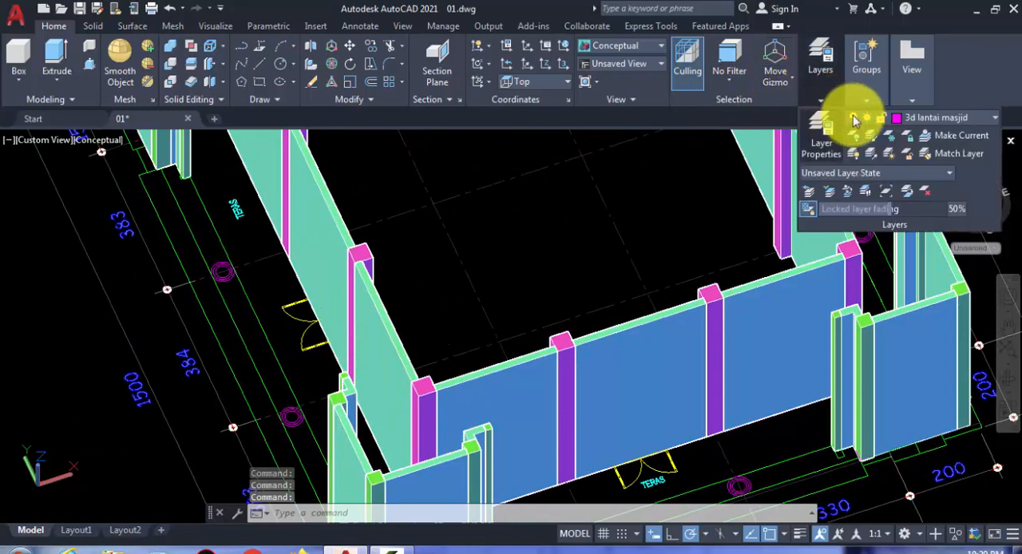
click(975, 120)
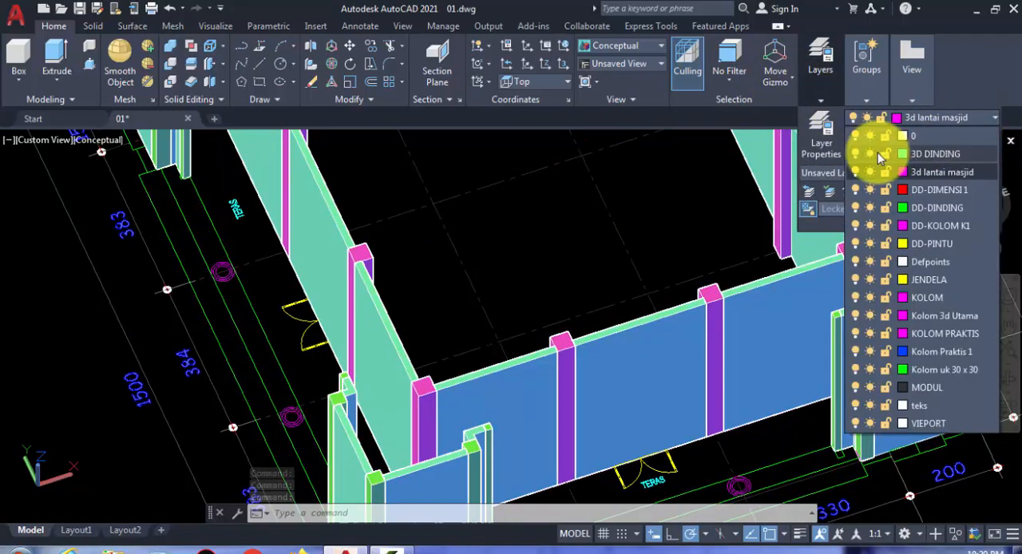
click(870, 154)
click(463, 228)
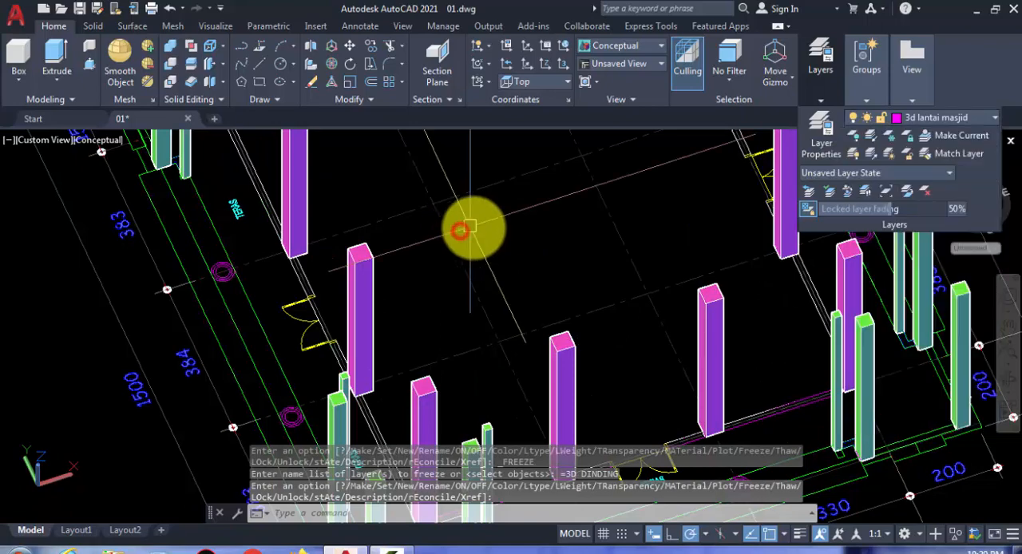
Step: Examine the column bases and wall outlines around the floor plan to locate the floor's corners
scroll(487, 235, down, 5)
middle_drag(410, 264, 382, 298)
scroll(383, 298, up, 2)
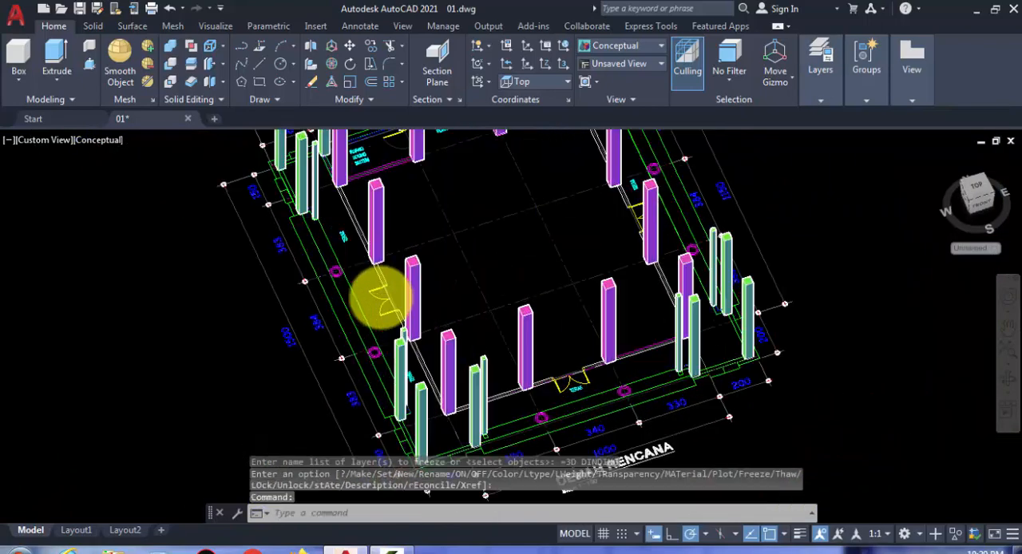
scroll(431, 284, up, 3)
middle_drag(467, 285, 507, 411)
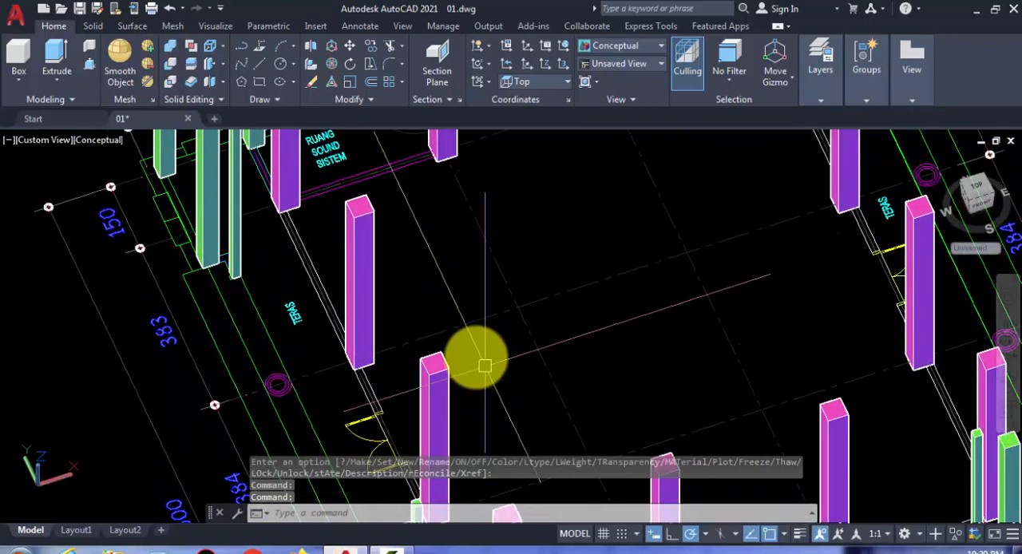
scroll(485, 364, down, 2)
mouse_move(348, 256)
middle_down()
mouse_move(310, 315)
mouse_move(321, 345)
middle_up()
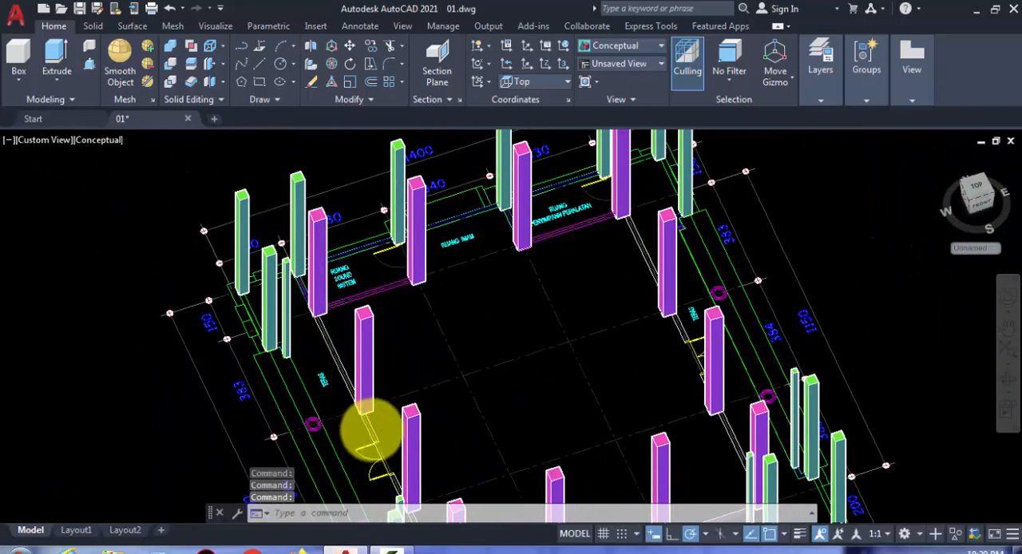
scroll(370, 433, up, 5)
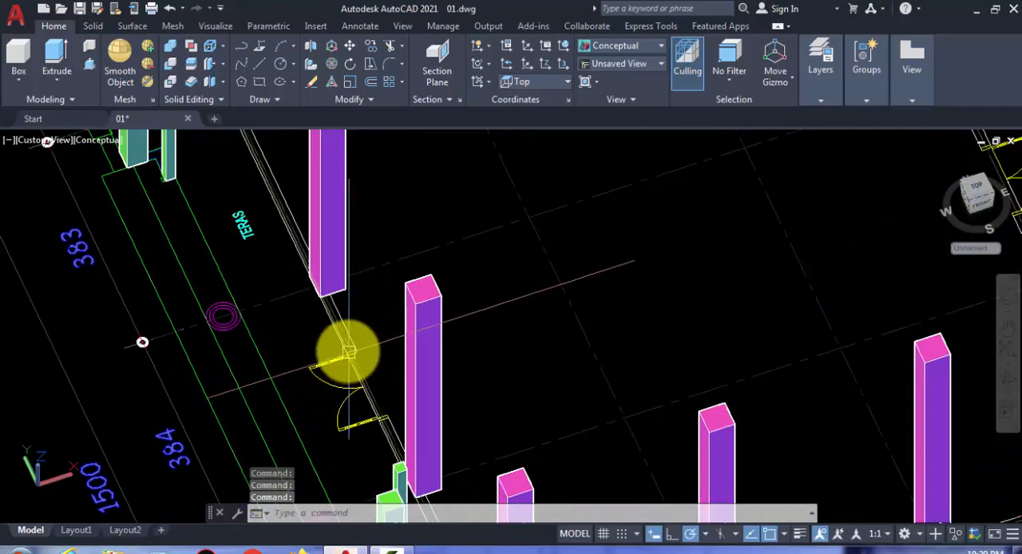
middle_drag(347, 360, 332, 393)
scroll(356, 378, down, 6)
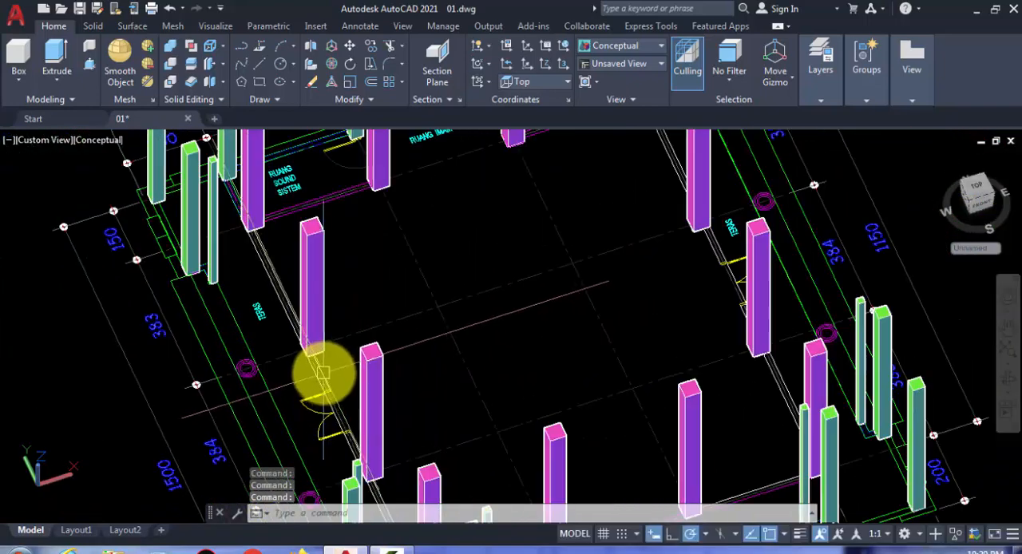
scroll(285, 262, up, 2)
middle_drag(358, 267, 402, 287)
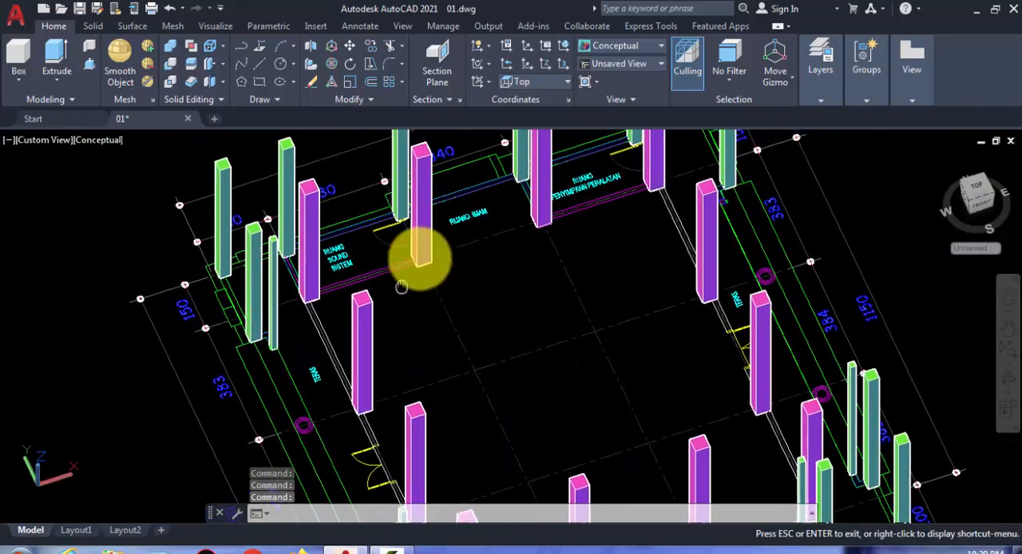
scroll(463, 192, up, 4)
mouse_move(532, 188)
middle_down()
mouse_move(543, 298)
mouse_move(476, 84)
middle_up()
scroll(536, 250, down, 2)
middle_drag(508, 241, 480, 83)
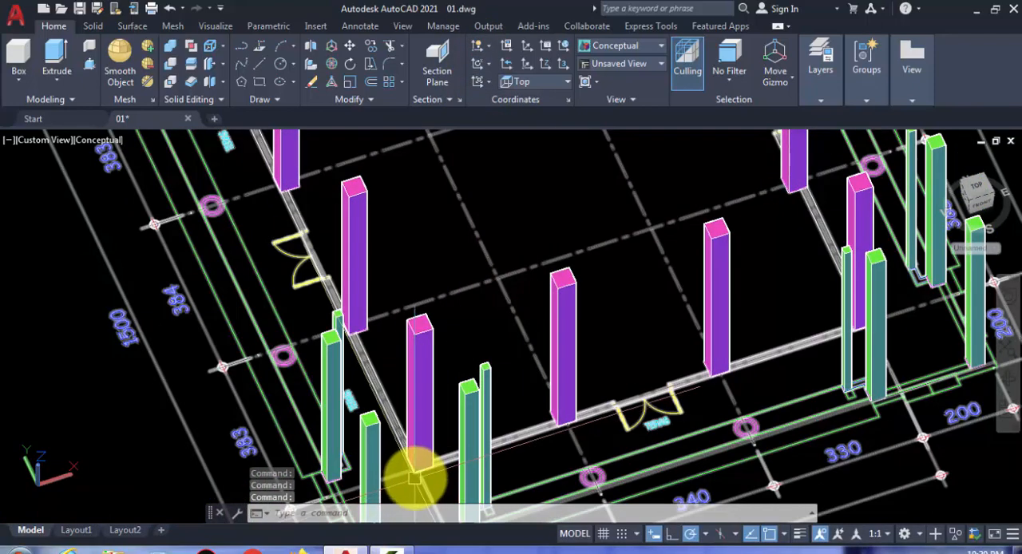
Step: Draw a box base from the outer corner of the main corner column to the diagonally opposite column's corner beyond RUANG PENYIMPANAN PERALATAN
scroll(411, 449, up, 2)
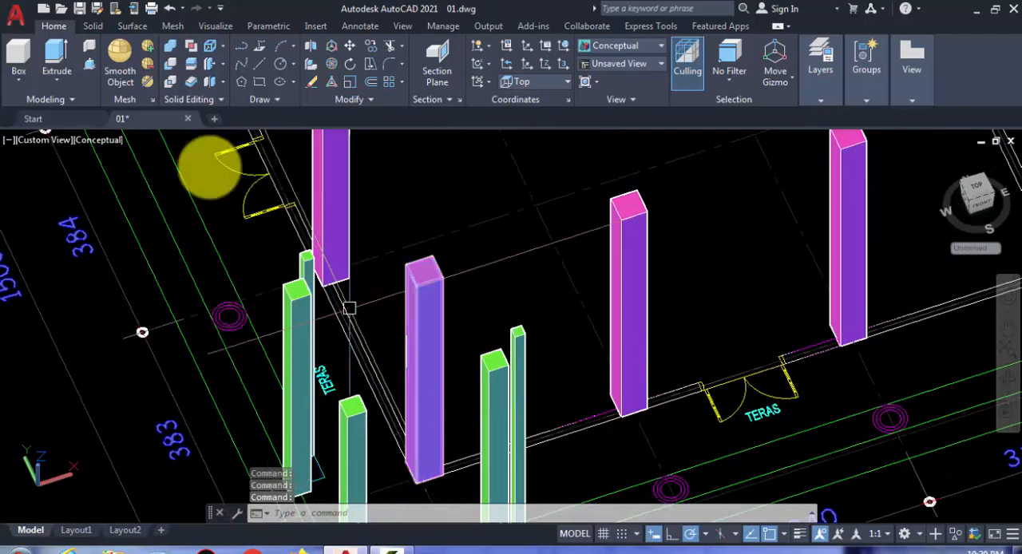
click(20, 82)
click(35, 110)
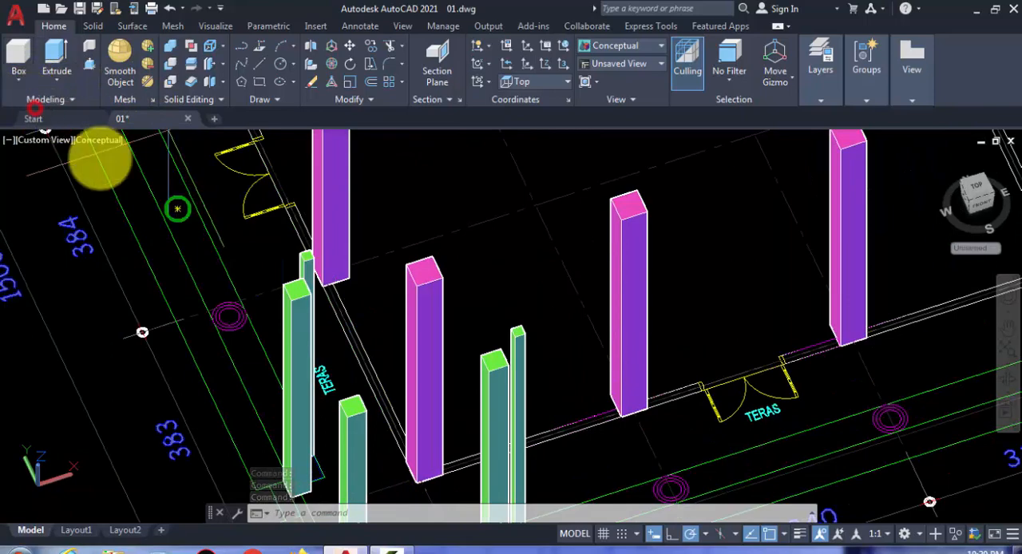
scroll(403, 478, up, 2)
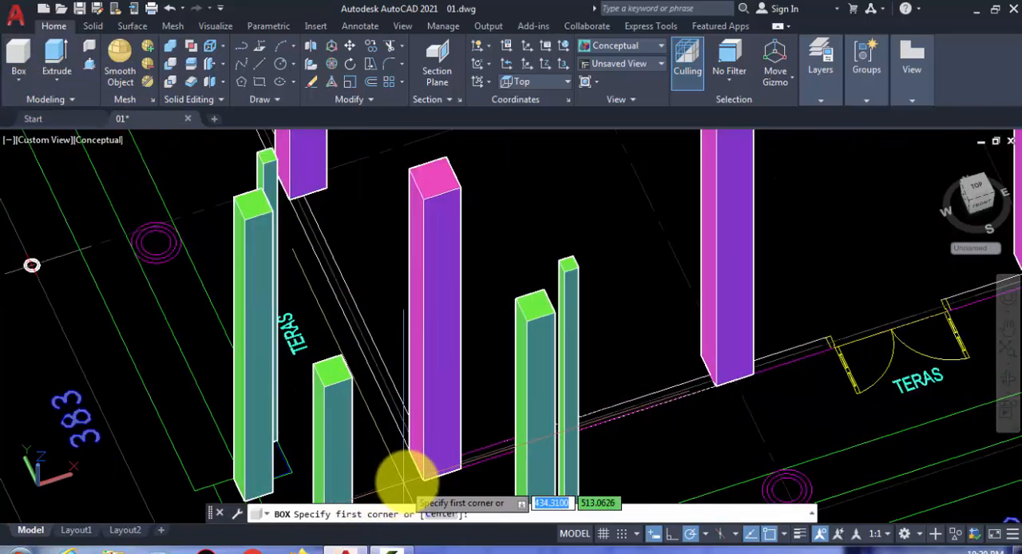
click(423, 479)
scroll(411, 471, down, 4)
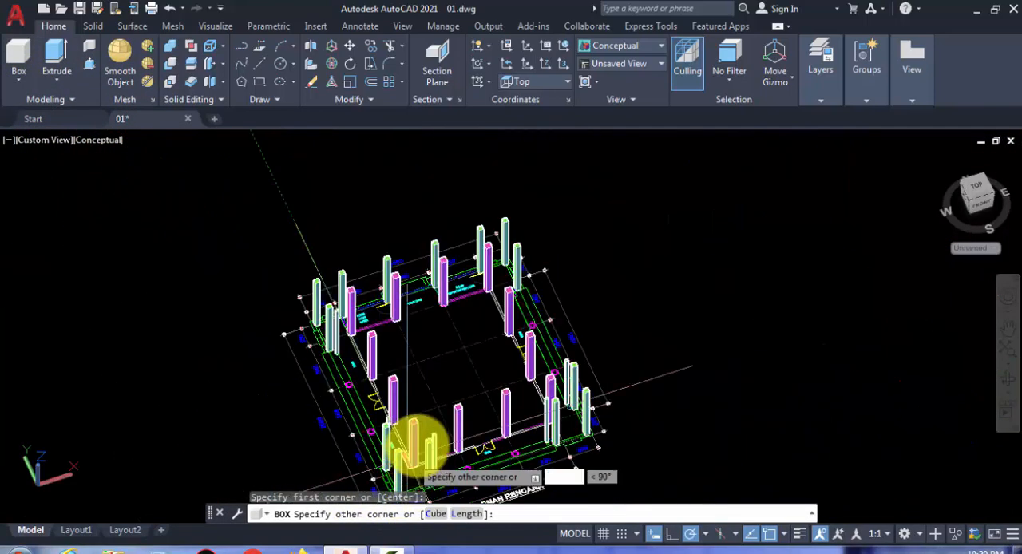
scroll(479, 297, up, 3)
scroll(481, 302, up, 3)
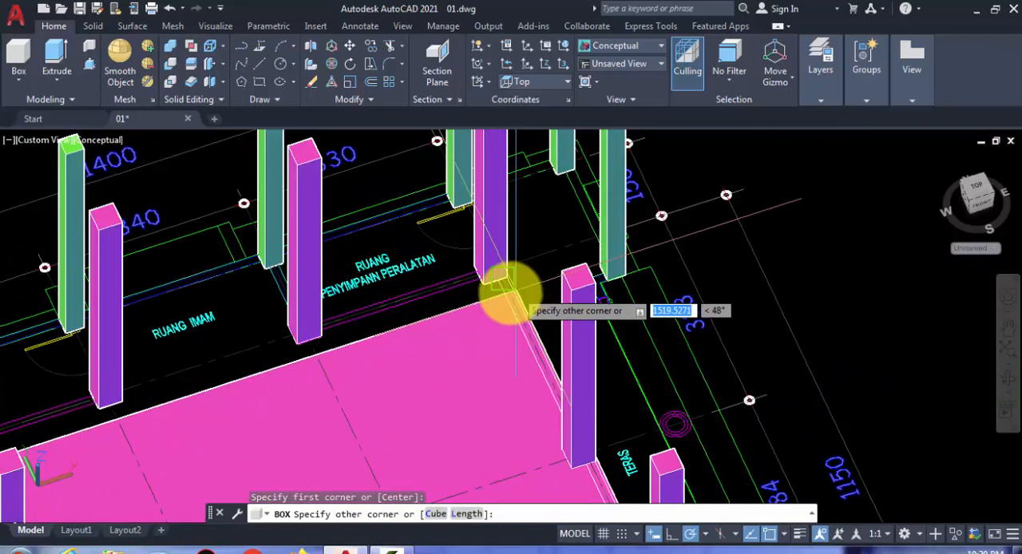
middle_drag(511, 297, 195, 318)
scroll(364, 353, up, 6)
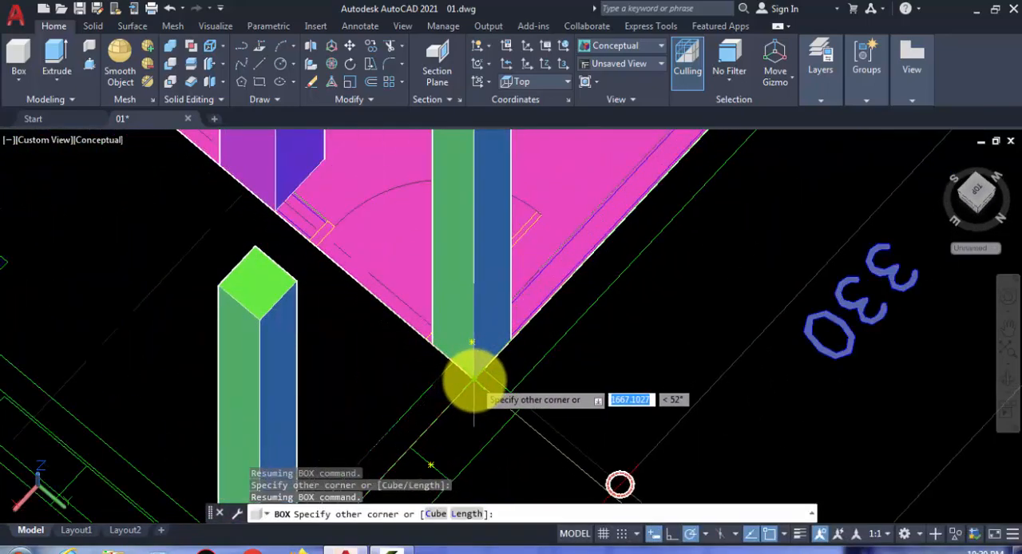
click(474, 378)
Step: Give the floor slab box a height of 70
scroll(519, 346, down, 4)
scroll(552, 348, up, 2)
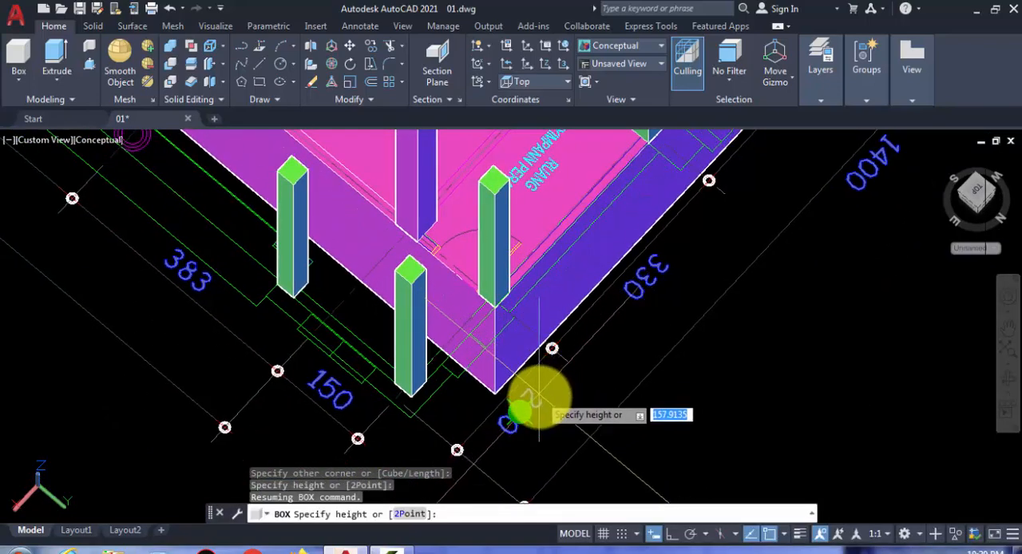
shift+middle_drag(540, 396, 695, 322)
scroll(695, 324, down, 4)
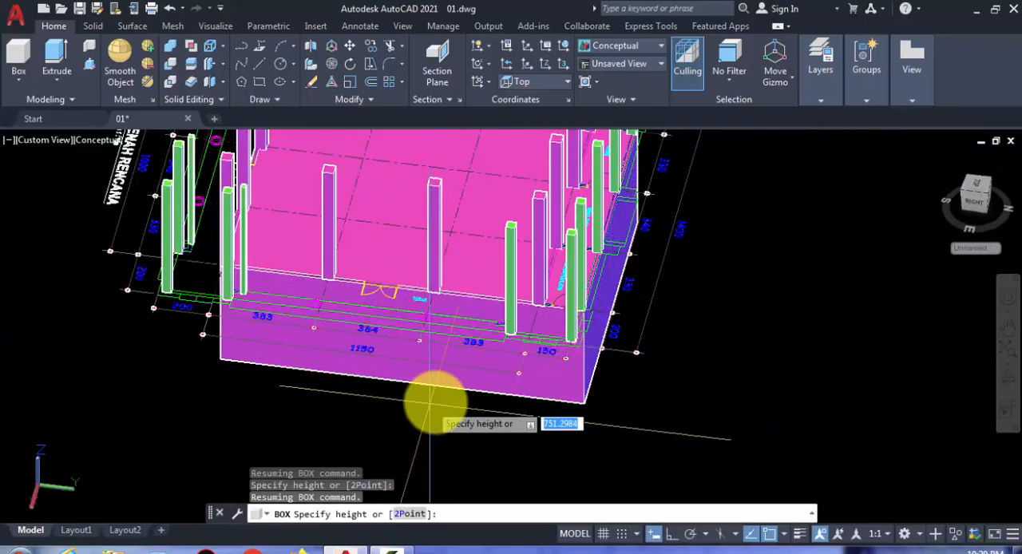
shift+middle_drag(431, 403, 645, 393)
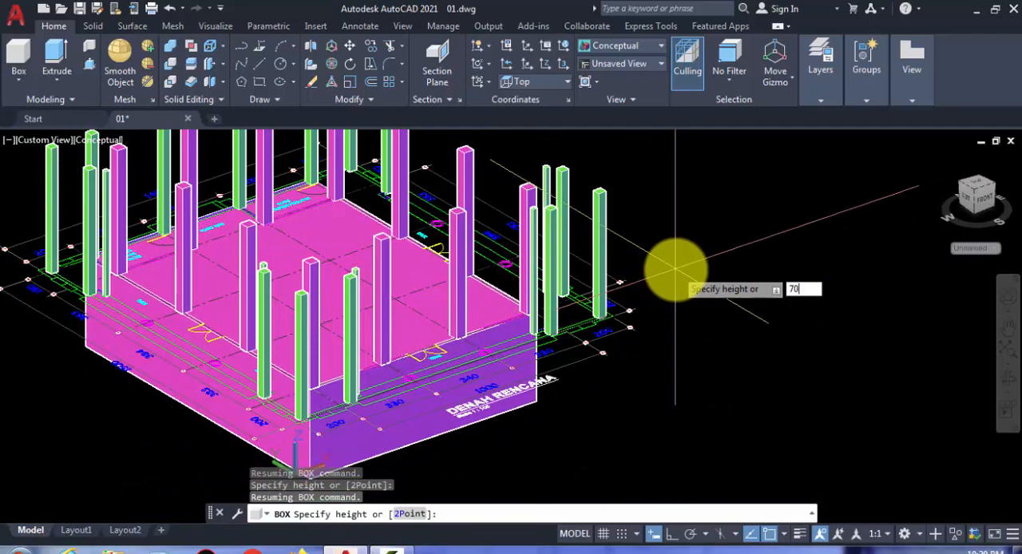
text(70)
key(Return)
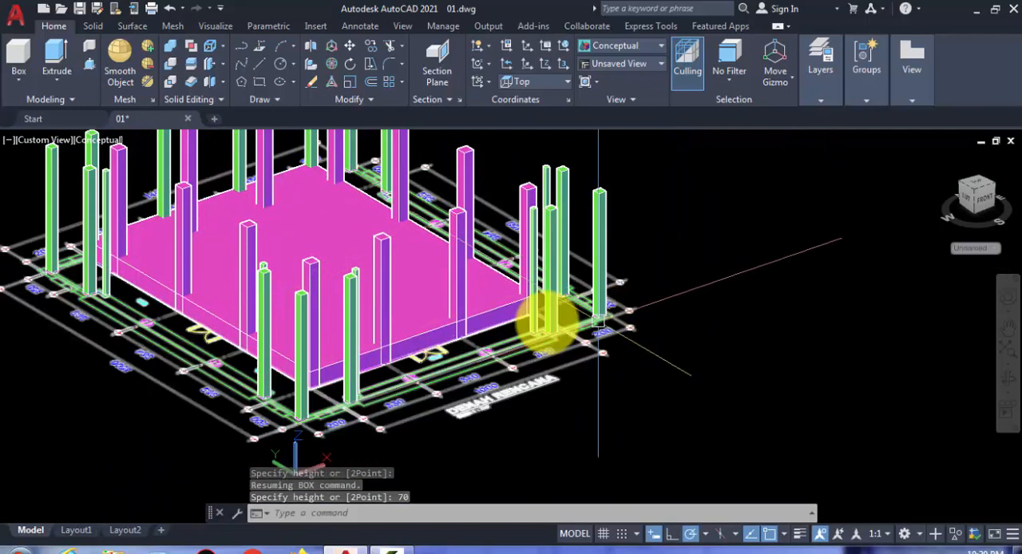
Step: Move the floor slab straight down by its own thickness so its top face sits at the column bases
shift+middle_drag(212, 392, 685, 391)
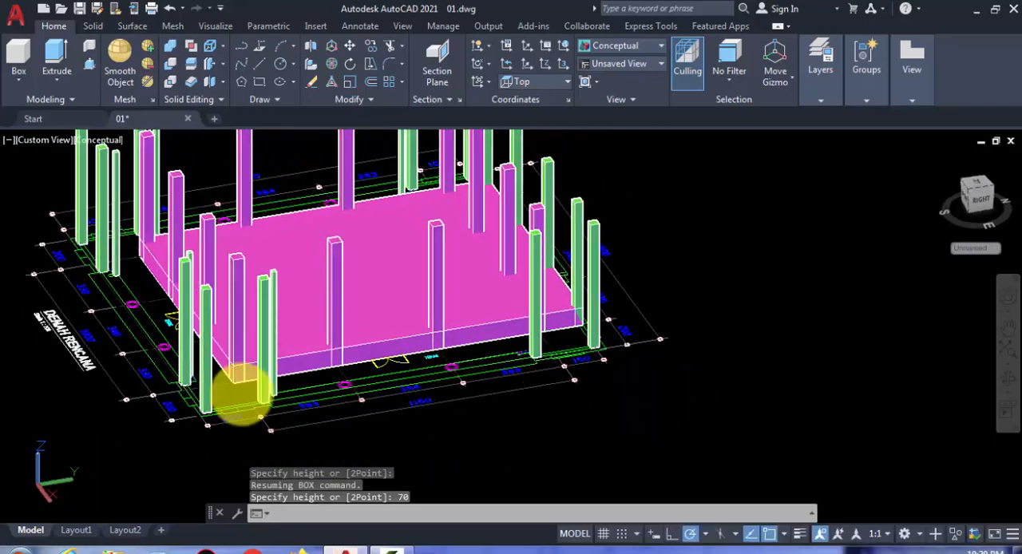
scroll(240, 392, up, 7)
click(281, 352)
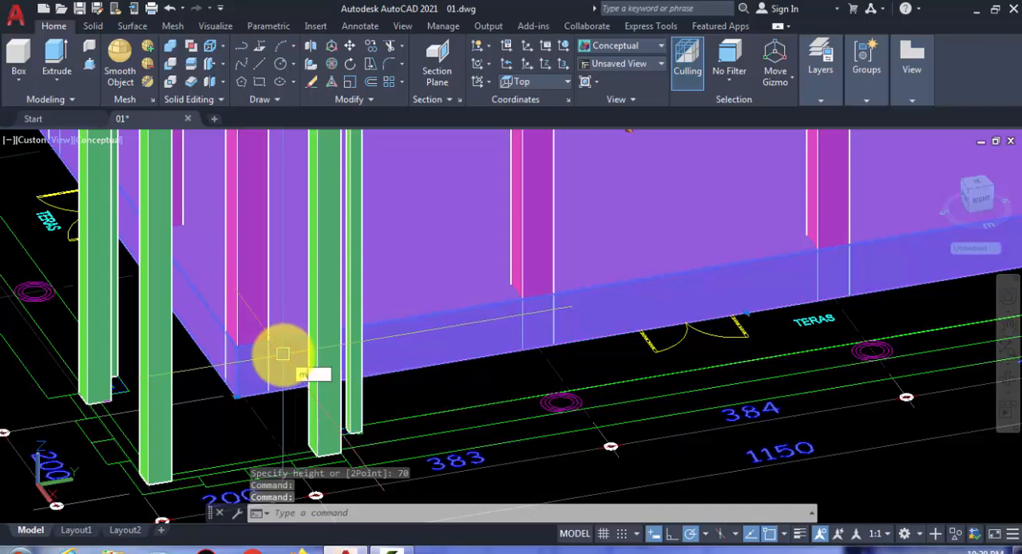
key(Return)
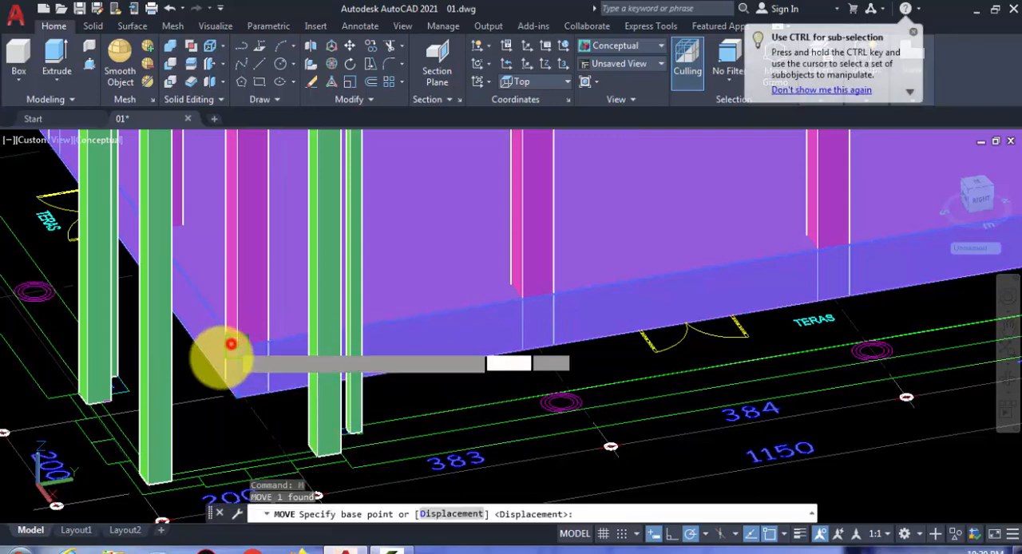
click(230, 346)
click(228, 392)
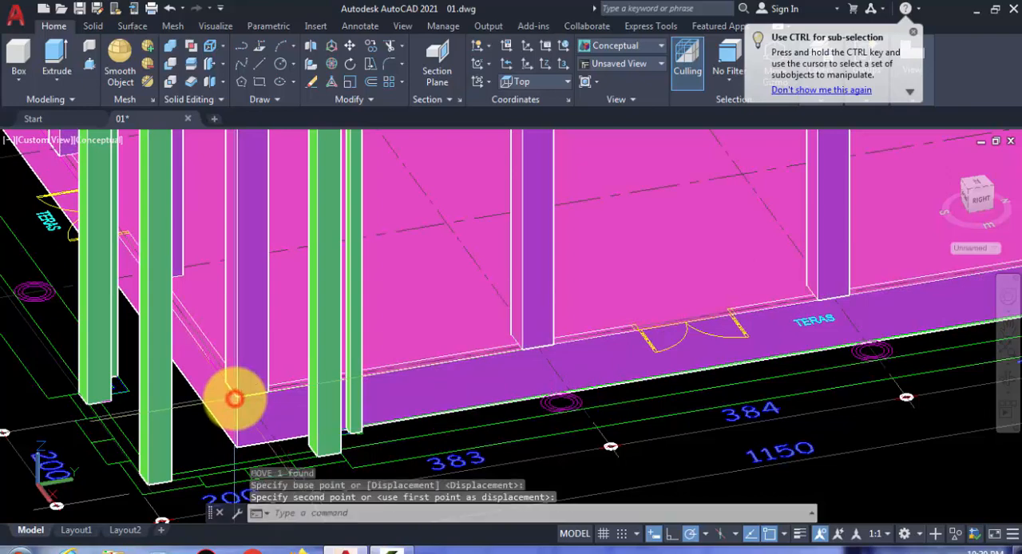
scroll(415, 392, down, 5)
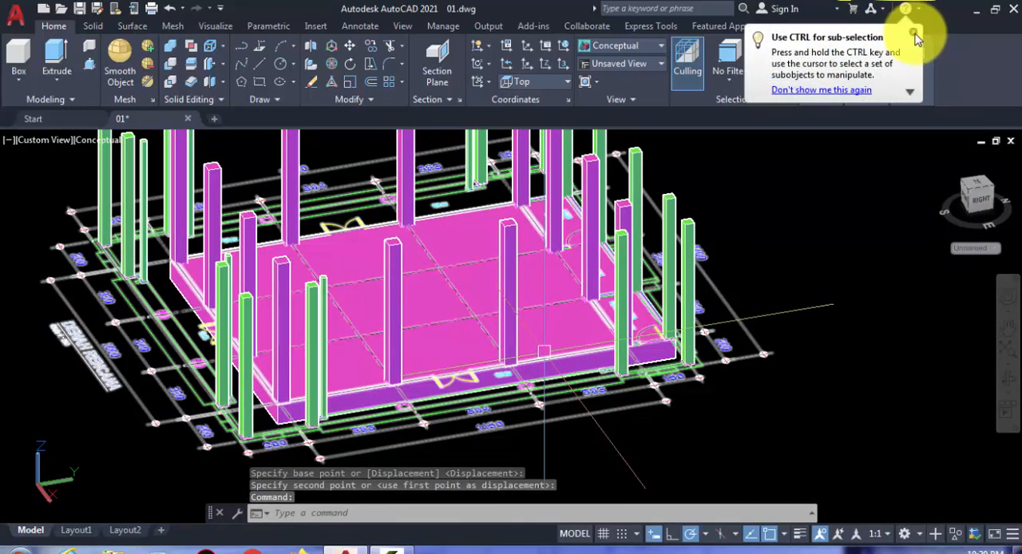
Step: Change the 3d lantai masjid layer's color to index color 40
click(914, 36)
click(911, 99)
click(822, 101)
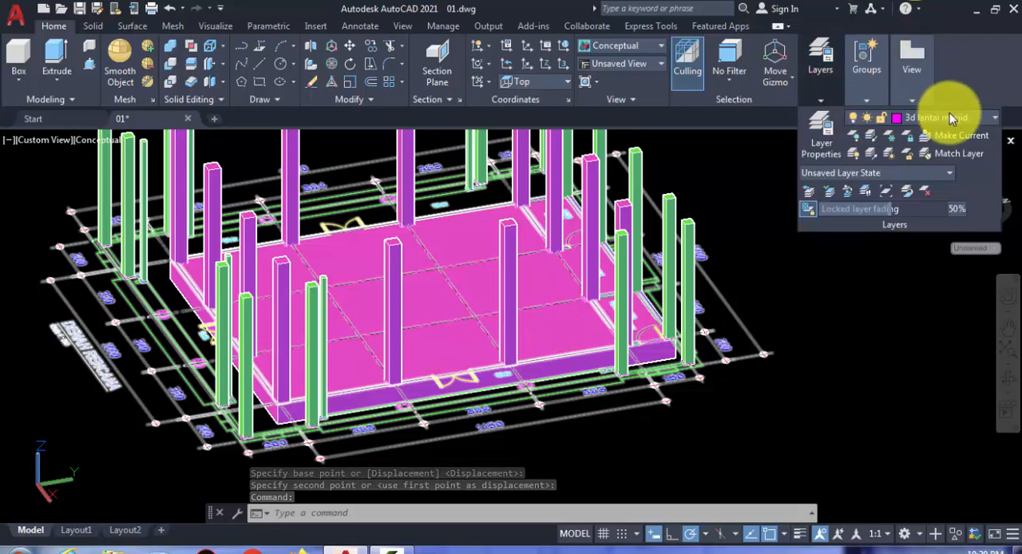
click(895, 120)
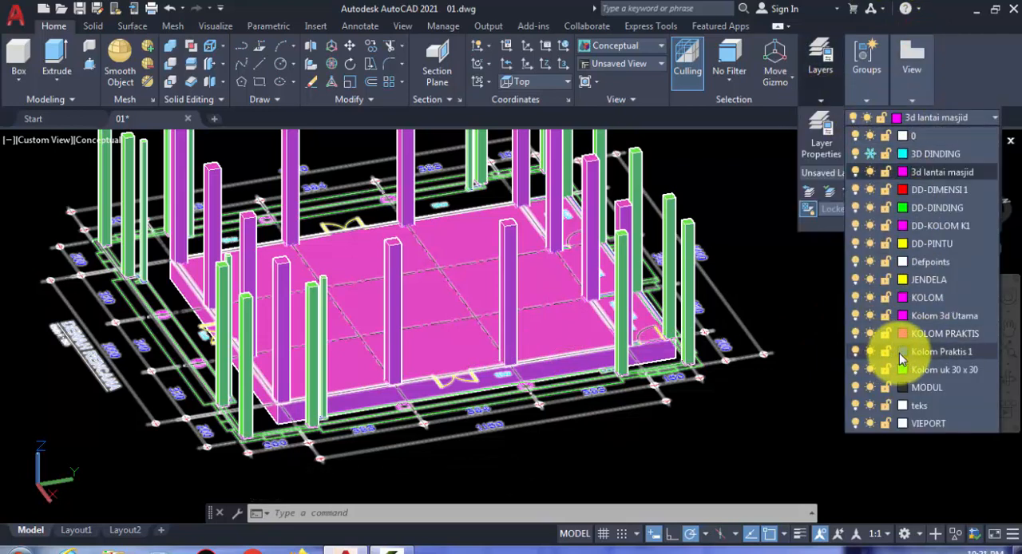
click(900, 173)
click(506, 248)
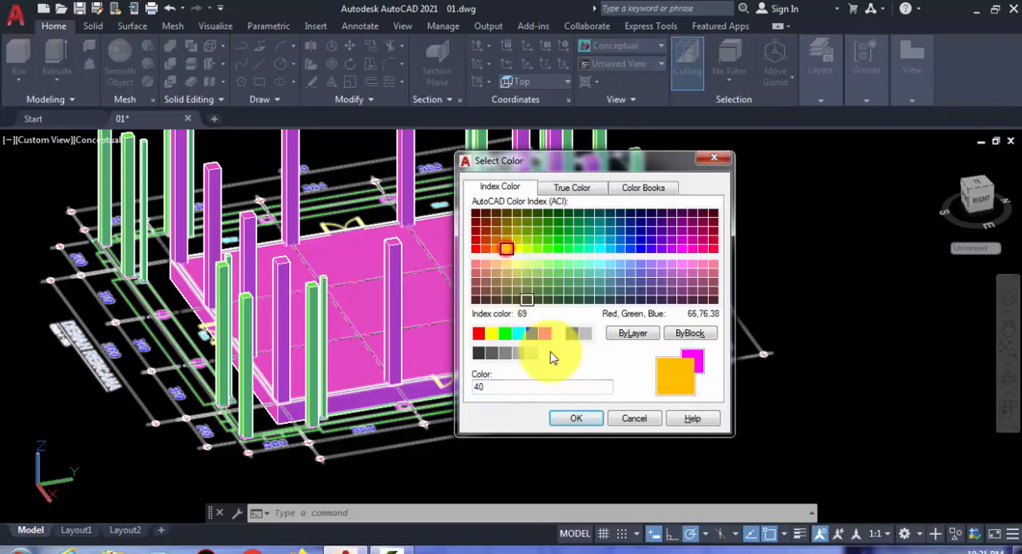
click(589, 423)
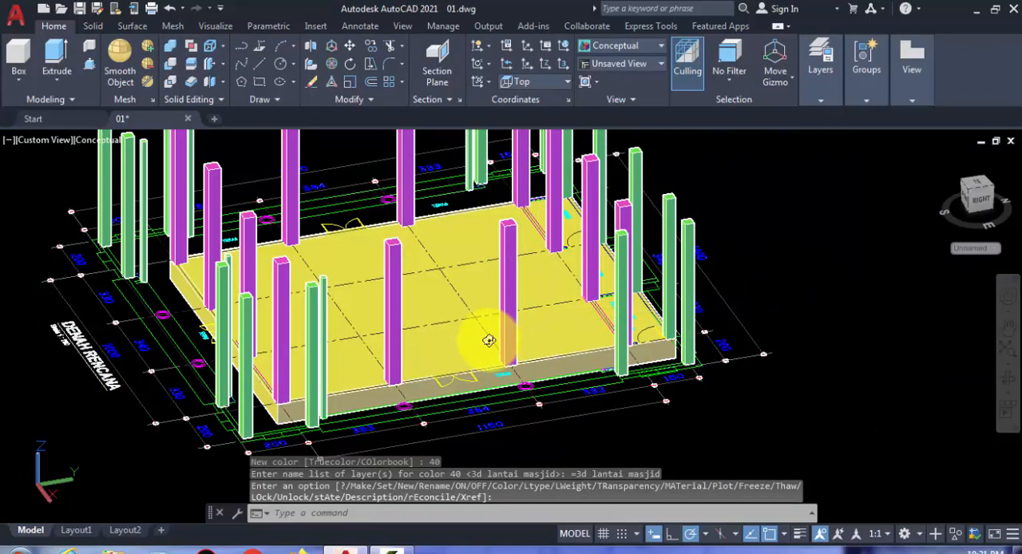
Step: Examine the terrace outlines, steps and column bases around the slab's outer edge
shift+middle_drag(486, 342, 183, 388)
scroll(183, 388, up, 4)
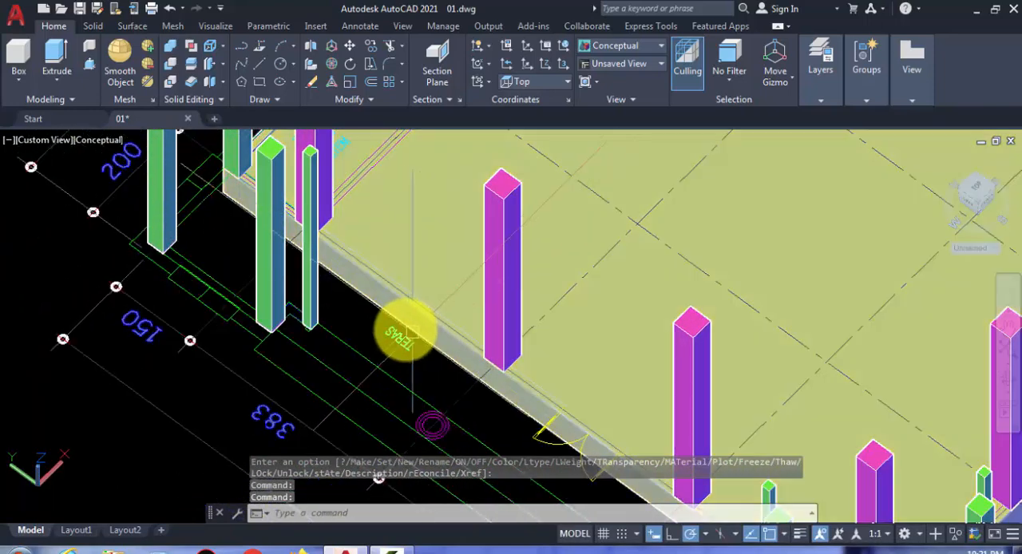
middle_drag(397, 336, 258, 284)
scroll(318, 319, down, 5)
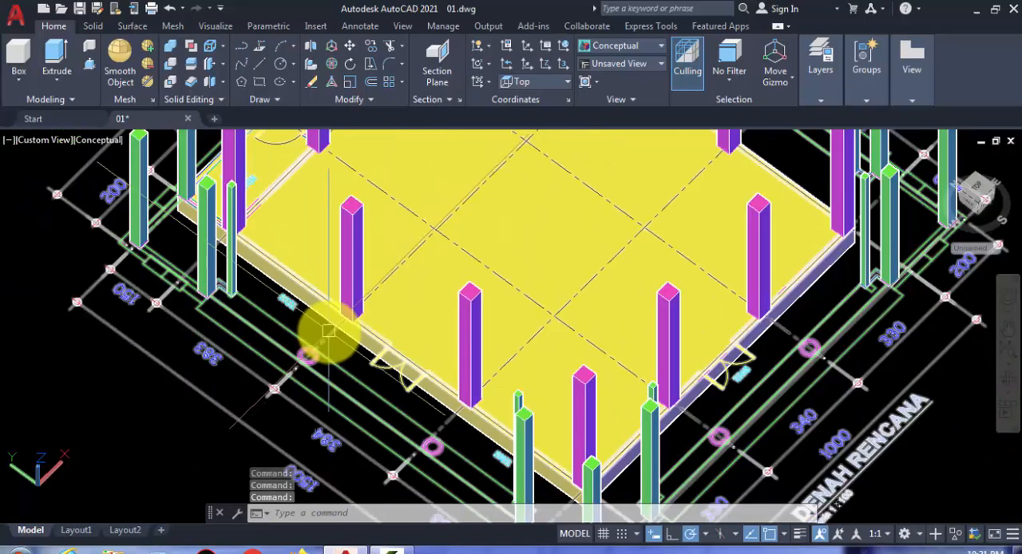
scroll(379, 347, up, 5)
shift+middle_drag(329, 340, 333, 315)
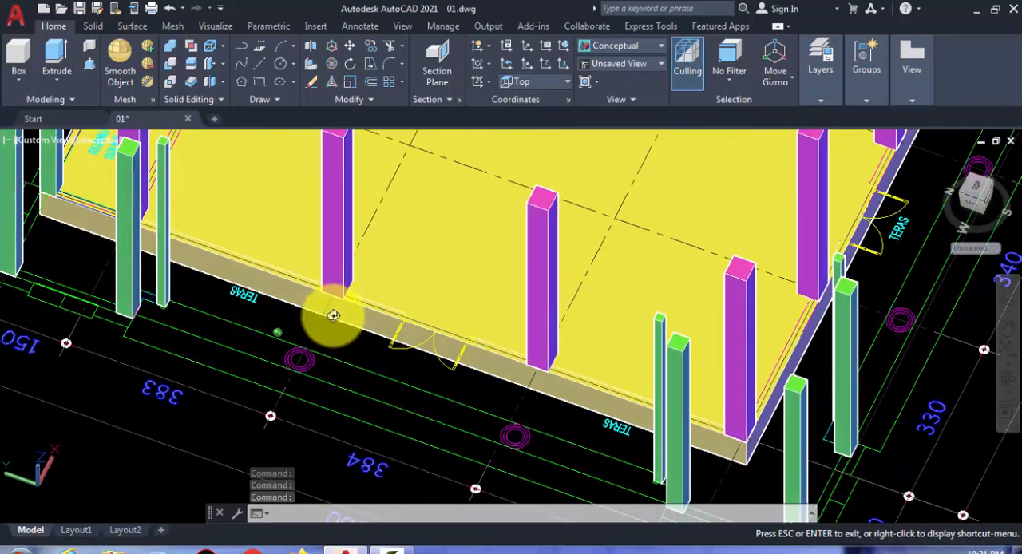
drag(264, 296, 269, 290)
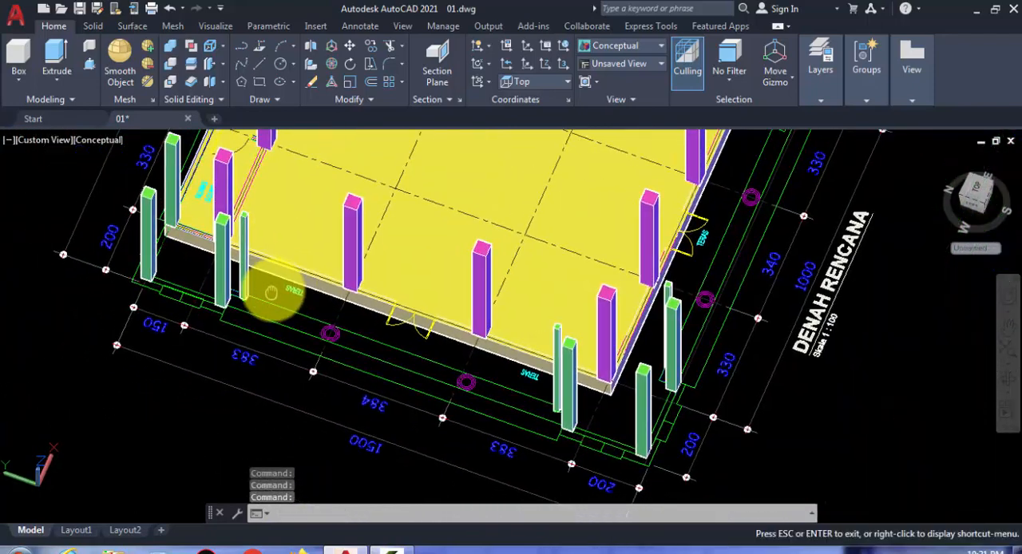
key(Escape)
scroll(209, 297, up, 5)
scroll(260, 304, up, 2)
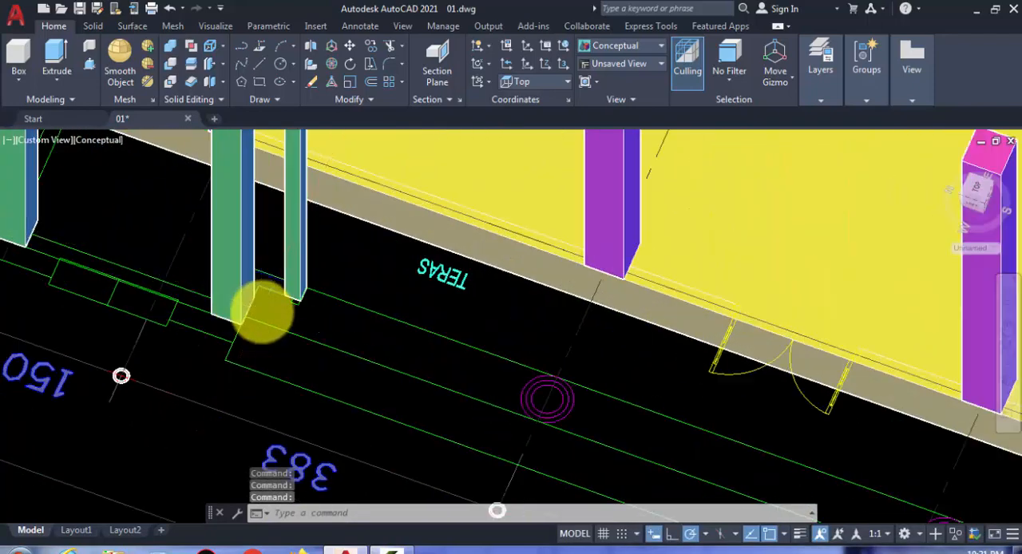
middle_drag(280, 313, 414, 360)
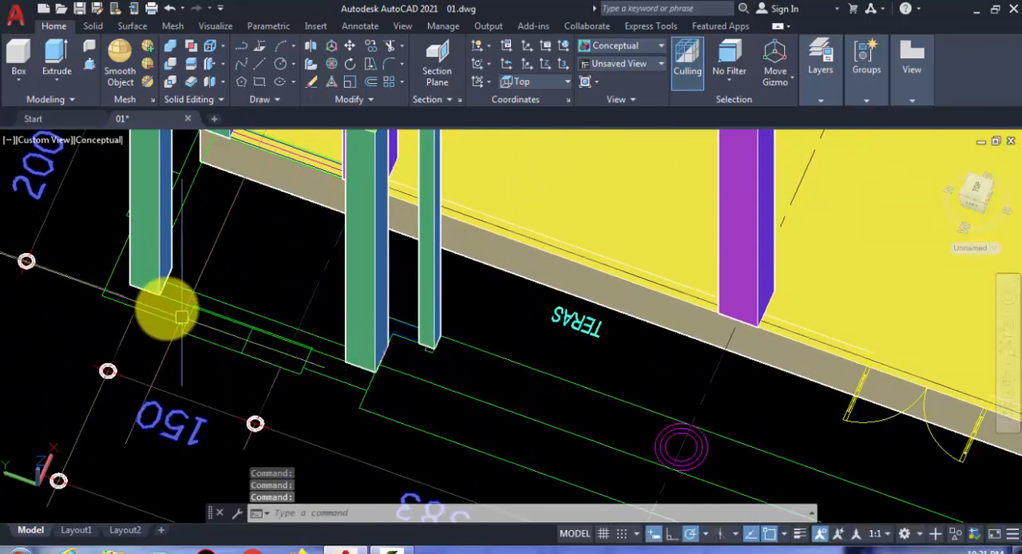
scroll(455, 361, down, 6)
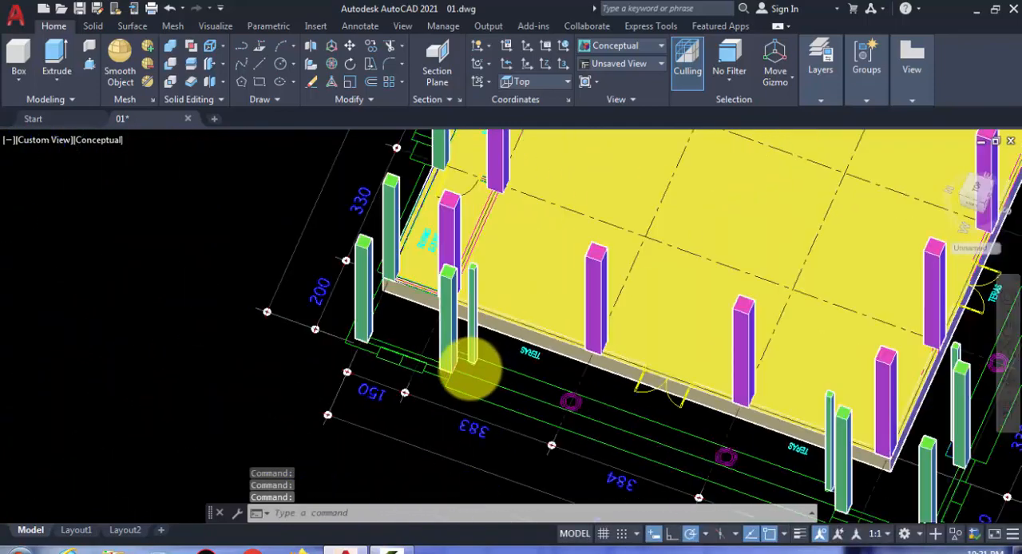
shift+middle_drag(463, 365, 418, 450)
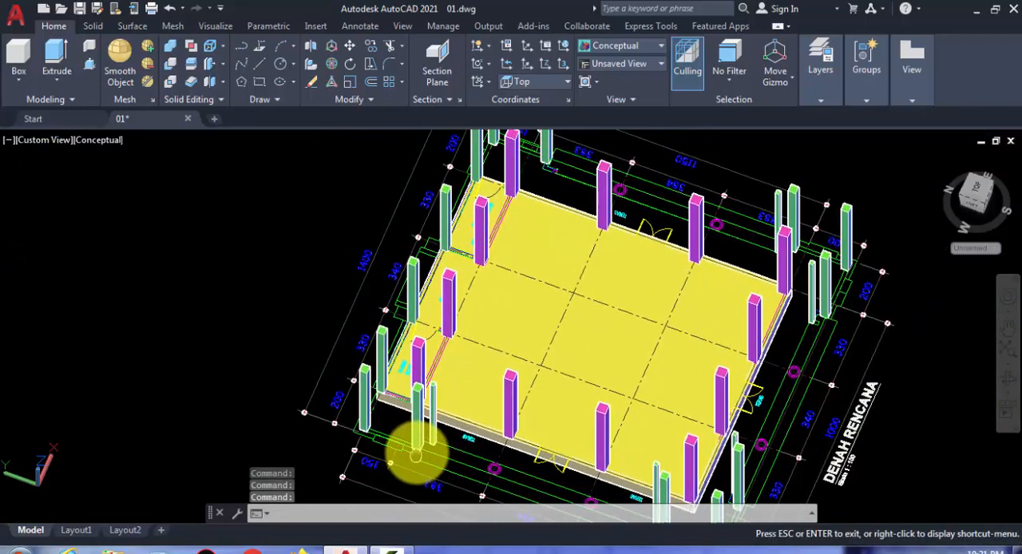
scroll(363, 427, up, 4)
scroll(357, 421, up, 2)
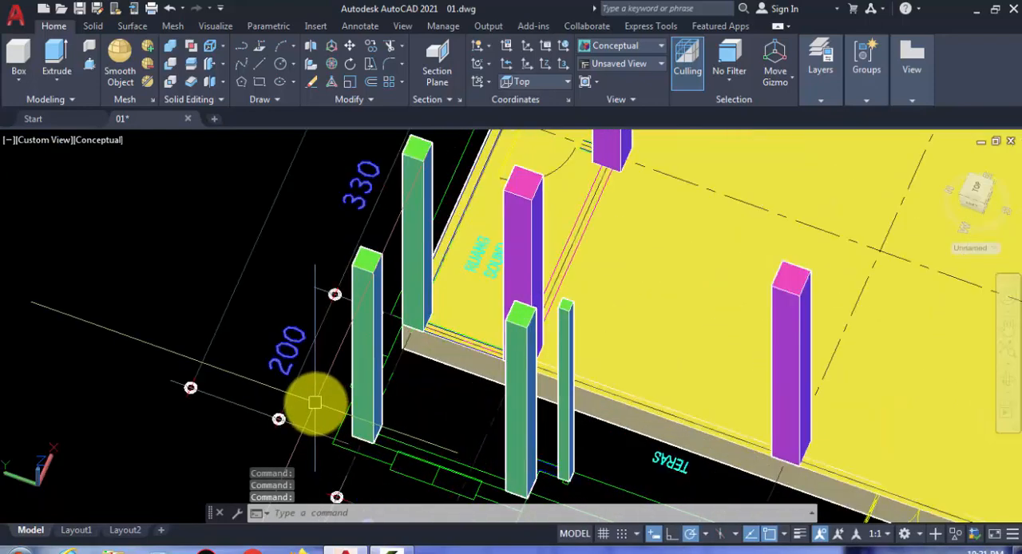
shift+middle_drag(314, 403, 438, 376)
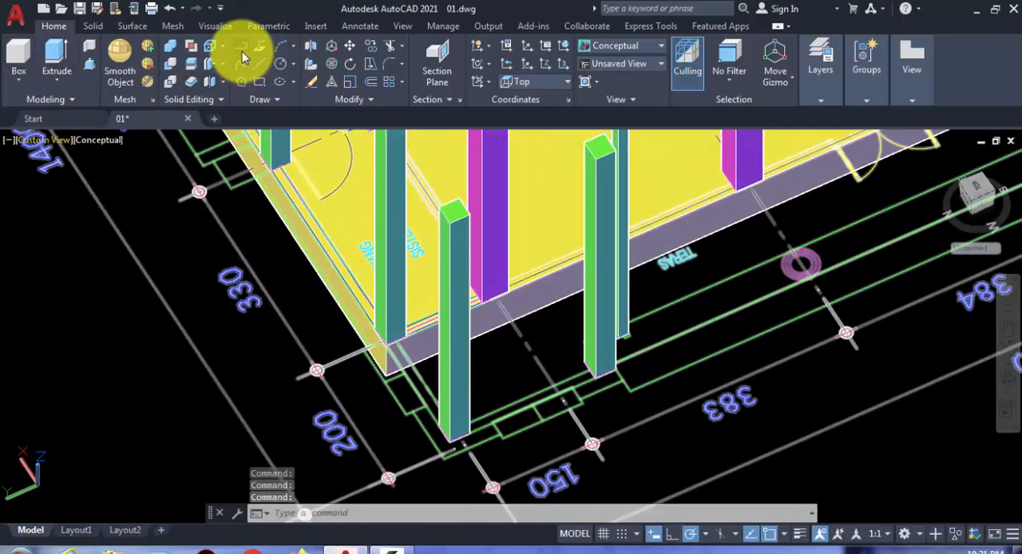
Step: Start a polyline at the column by the slab corner and trace it past the outer corner column to the large column at the 150 span
text(pl)
key(Return)
scroll(376, 388, up, 4)
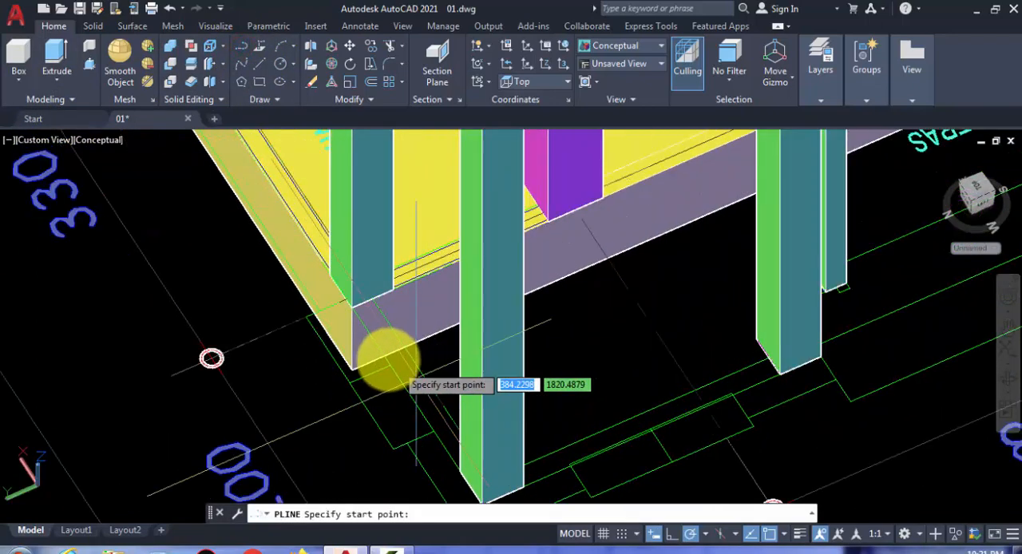
scroll(353, 306, down, 2)
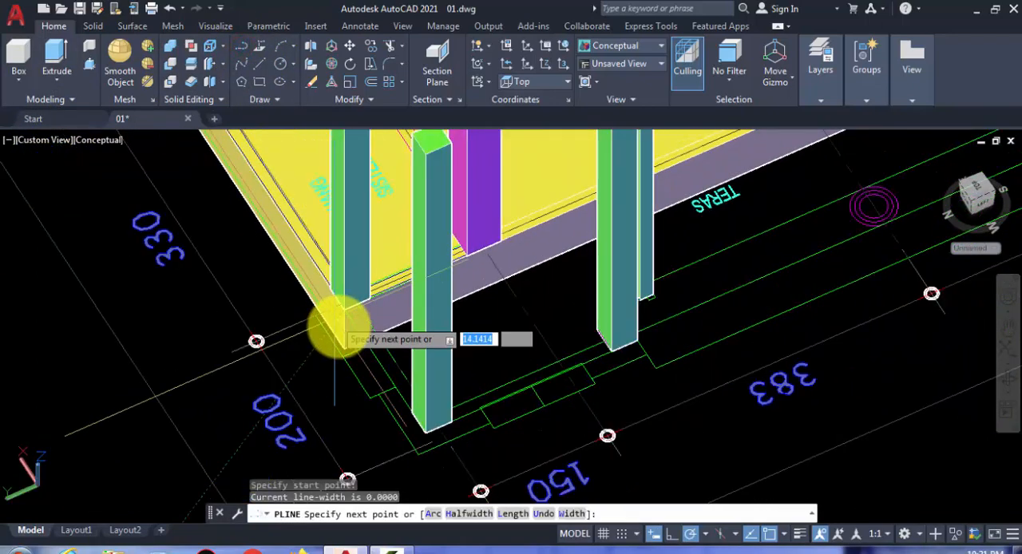
scroll(379, 397, up, 3)
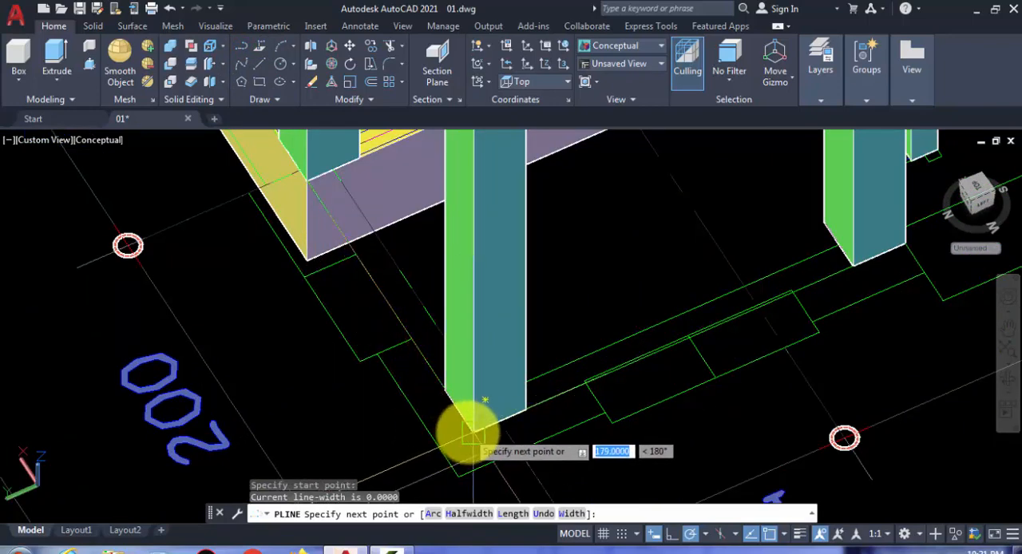
click(473, 434)
scroll(762, 326, down, 2)
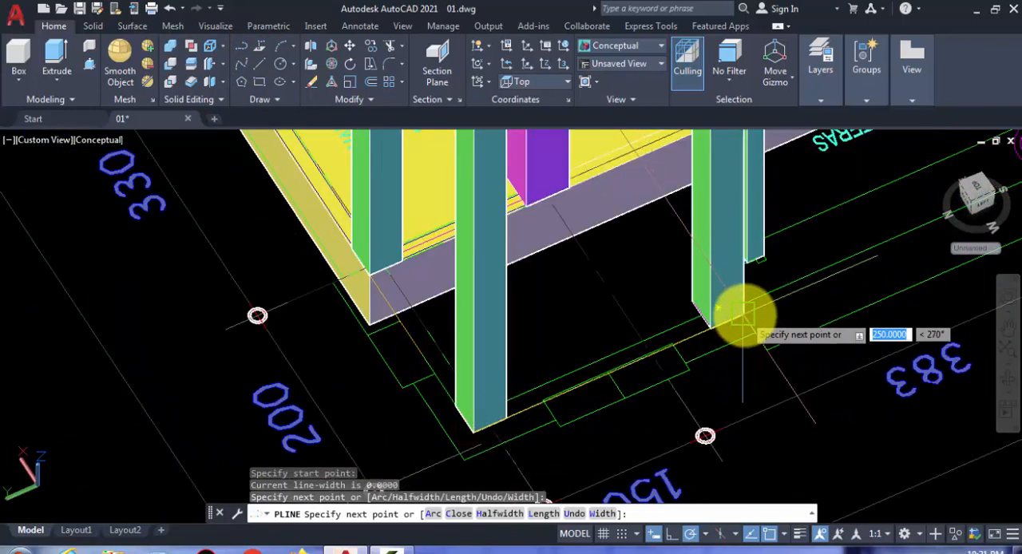
click(743, 315)
Step: Continue the terrace polyline around the recess behind the large column to the outer corner of the adjacent small column
shift+middle_drag(703, 346, 615, 364)
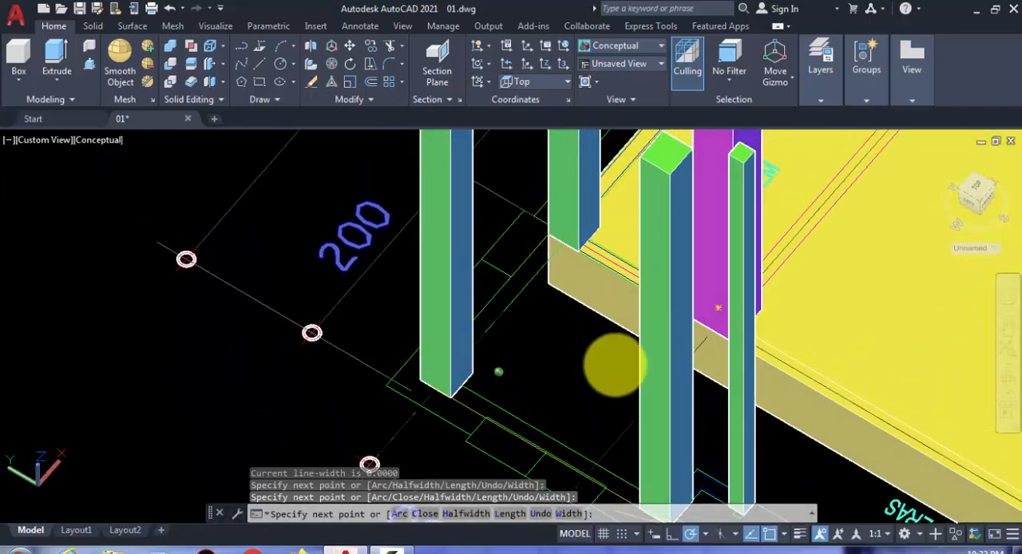
middle_drag(589, 311, 493, 153)
scroll(606, 342, up, 3)
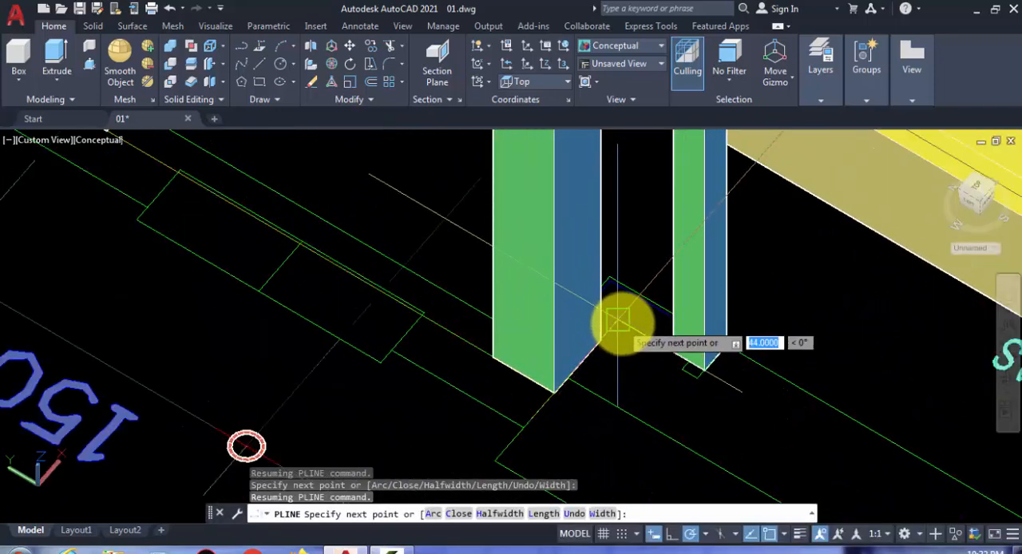
click(621, 322)
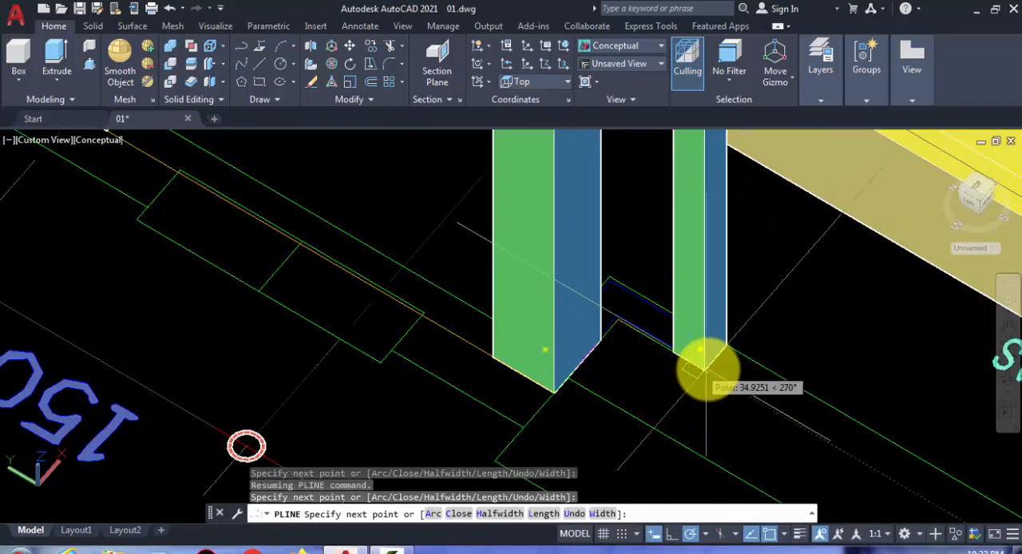
scroll(706, 367, down, 5)
scroll(776, 423, up, 3)
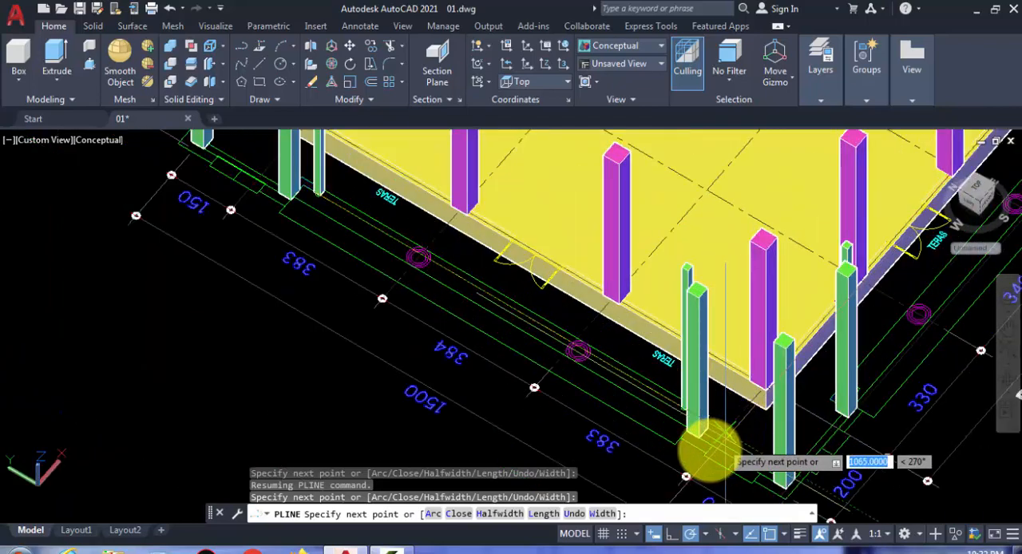
Step: Run the terrace polyline along the 1500 side to the far small column and around the recess to the large column's corner
shift+middle_drag(653, 417, 695, 239)
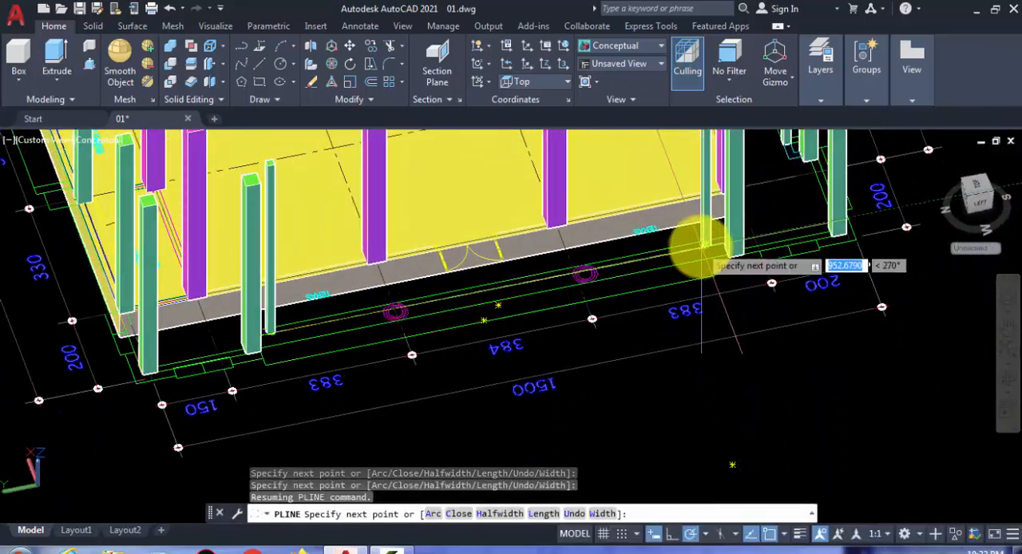
scroll(718, 247, up, 4)
click(746, 235)
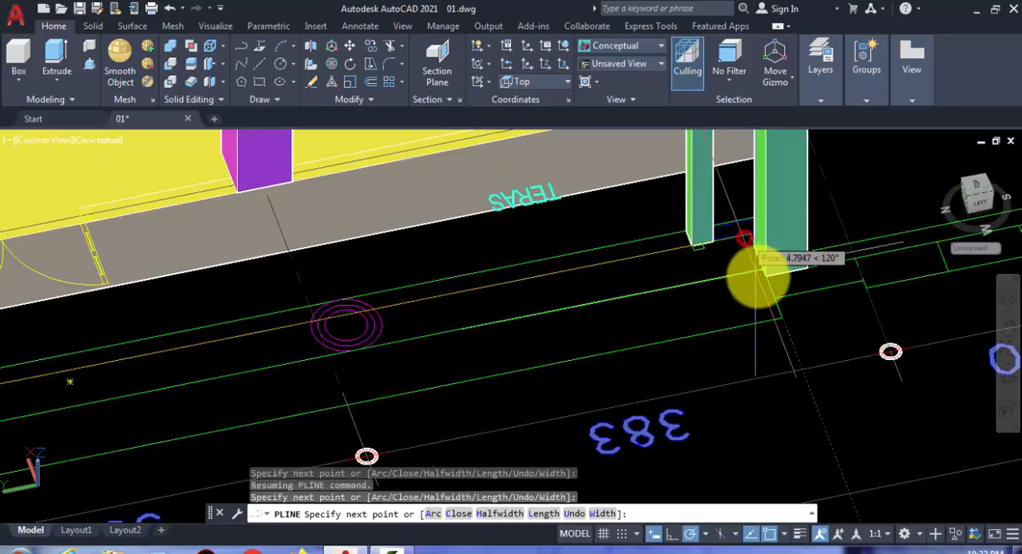
click(764, 284)
Step: Extend the terrace polyline across the 200 span to the outer corner column at the end of the 1500 side
scroll(508, 326, down, 5)
scroll(702, 292, up, 5)
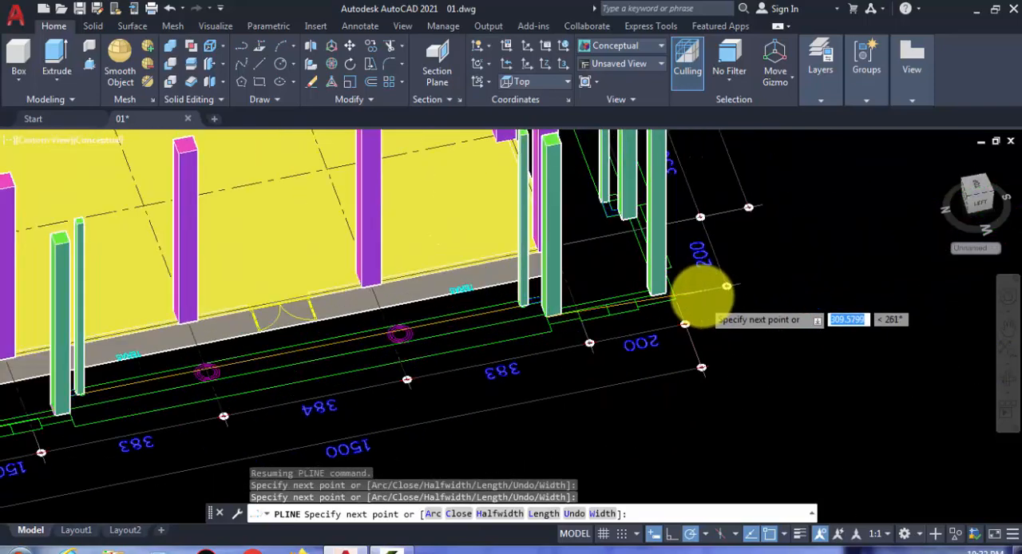
click(622, 300)
scroll(692, 295, down, 3)
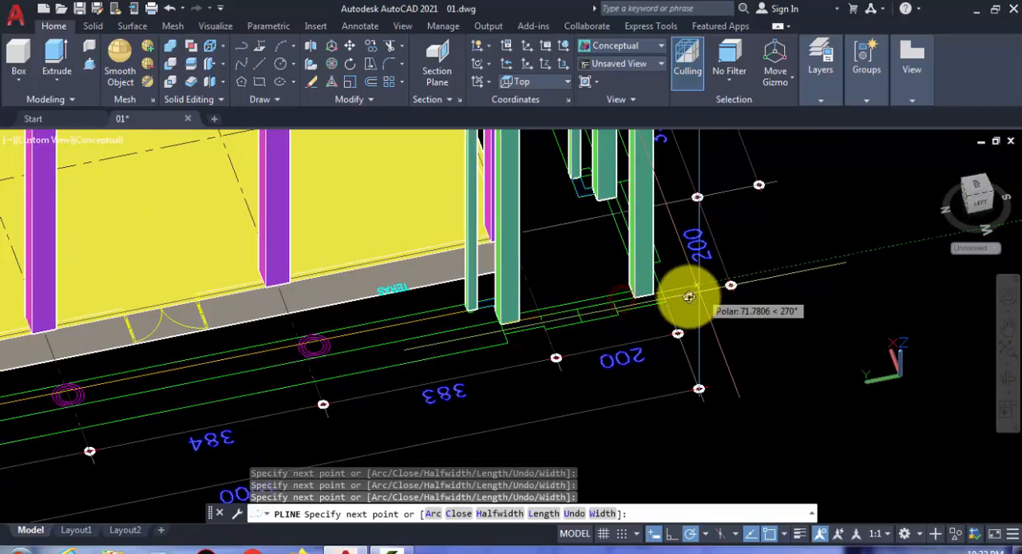
Step: Turn the terrace polyline onto the 1000 side and trace it across the 200 span to the first large column's corner
shift+middle_drag(688, 296, 543, 319)
scroll(672, 424, up, 3)
scroll(669, 431, up, 3)
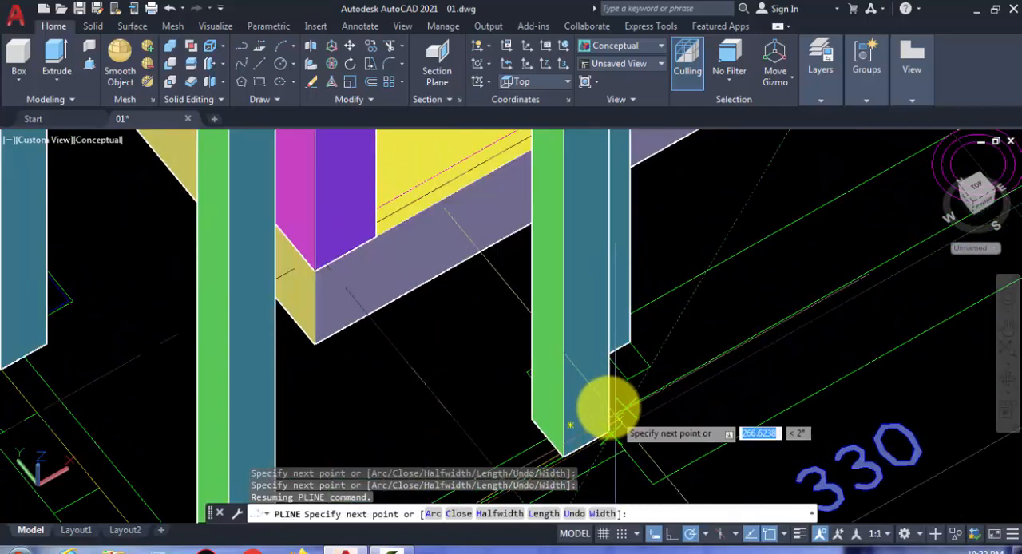
shift+middle_drag(611, 411, 518, 395)
scroll(379, 363, down, 3)
middle_drag(363, 373, 391, 266)
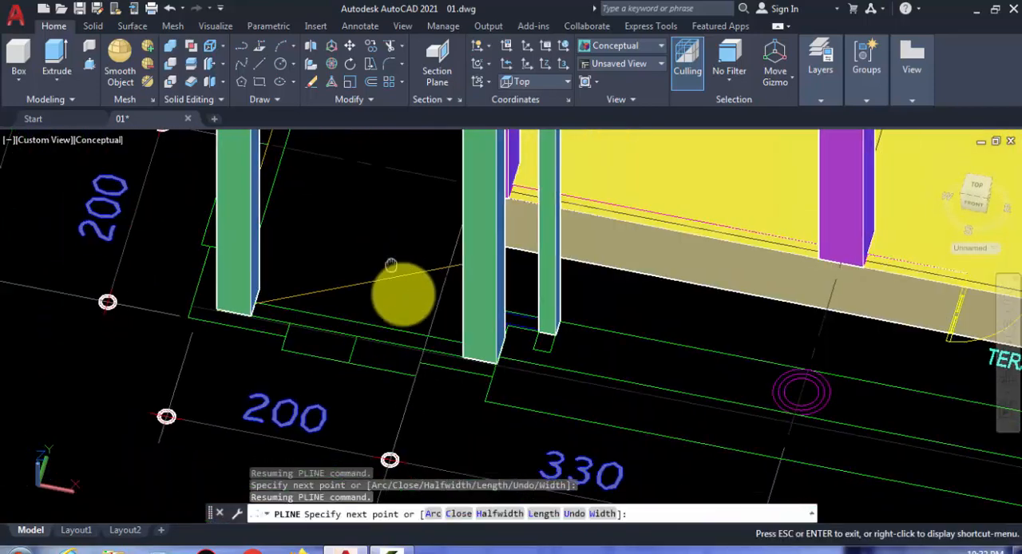
scroll(468, 359, up, 5)
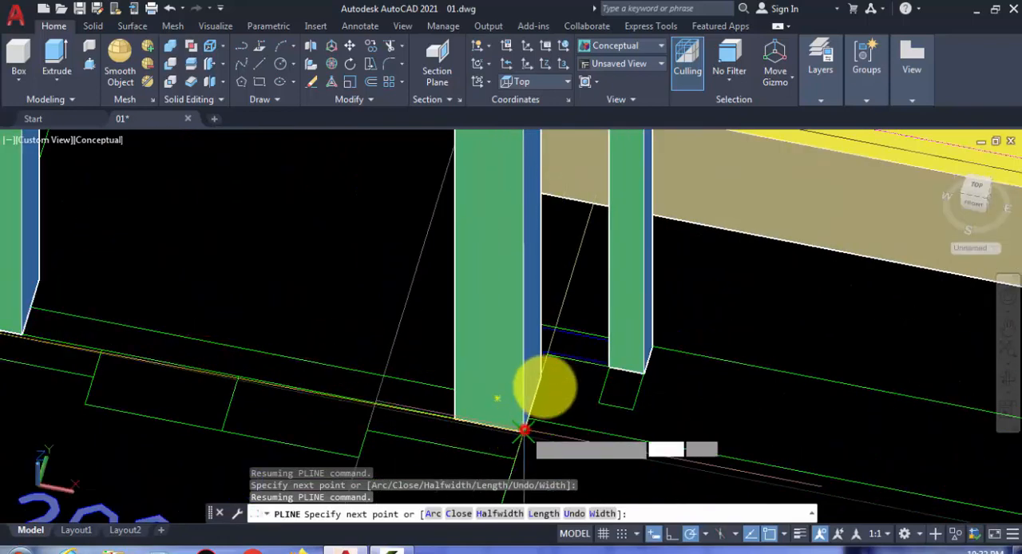
click(524, 431)
Step: Trace the terrace polyline around the first recess on the 1000 side to the small column's outer corner
scroll(556, 353, up, 2)
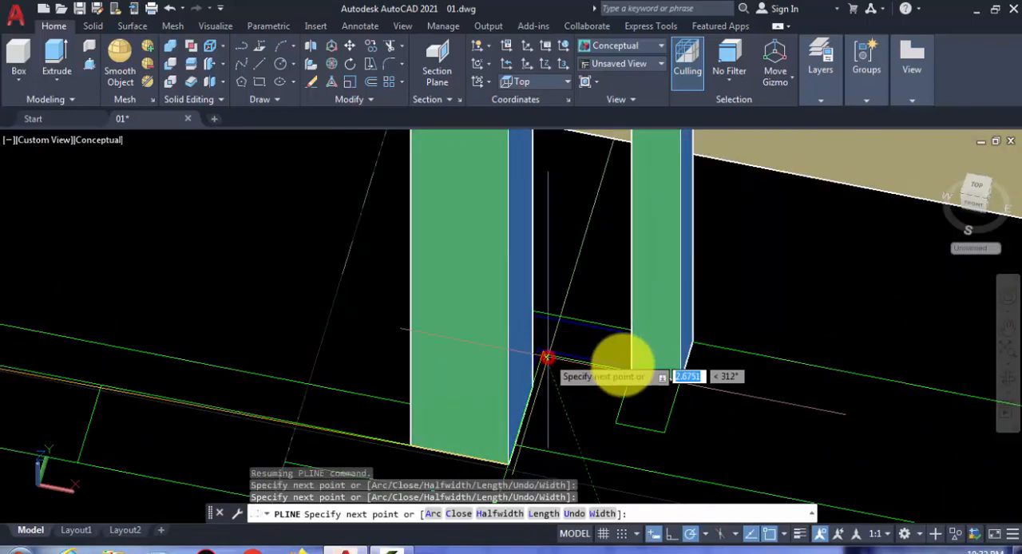
scroll(677, 384, up, 3)
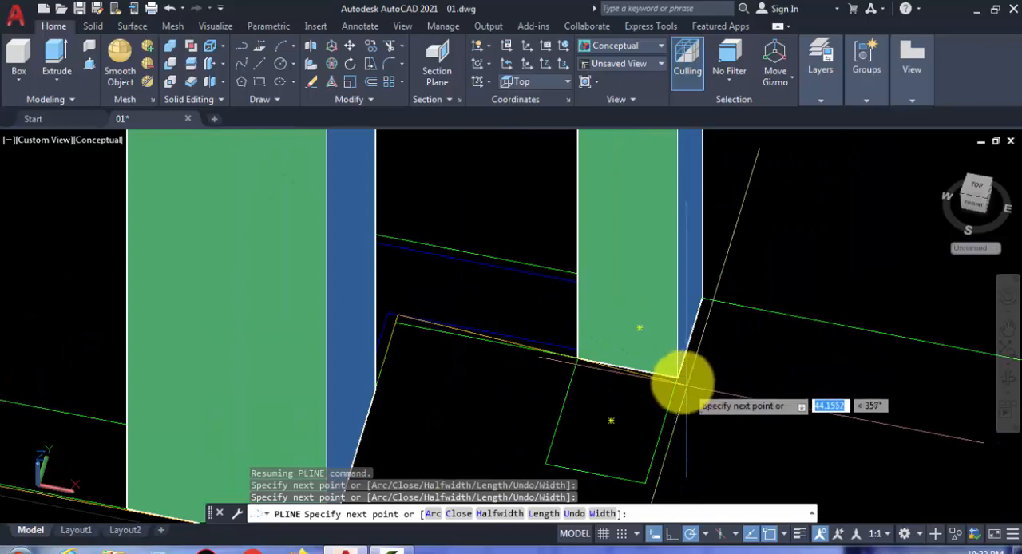
scroll(352, 363, down, 3)
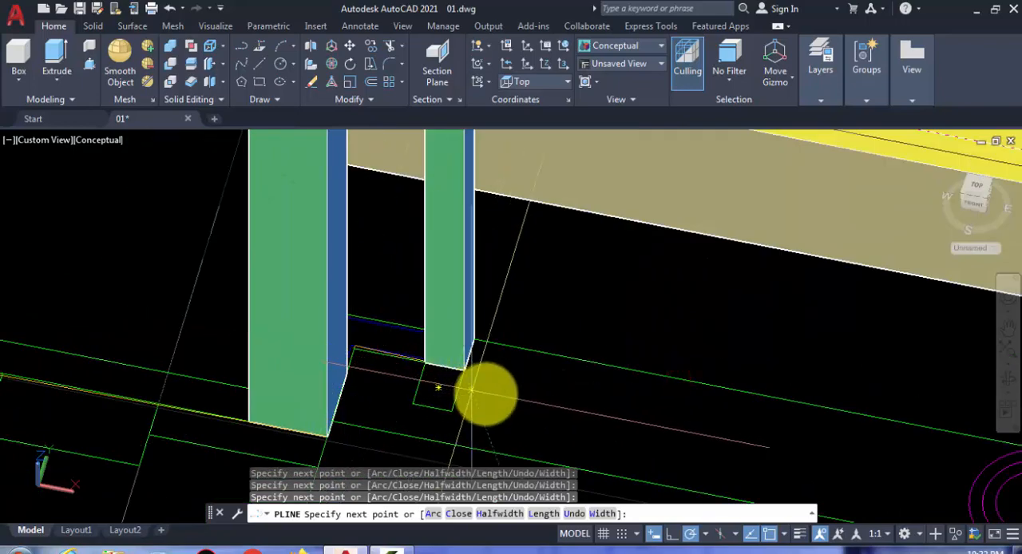
scroll(491, 395, down, 3)
scroll(502, 399, up, 2)
scroll(501, 397, up, 3)
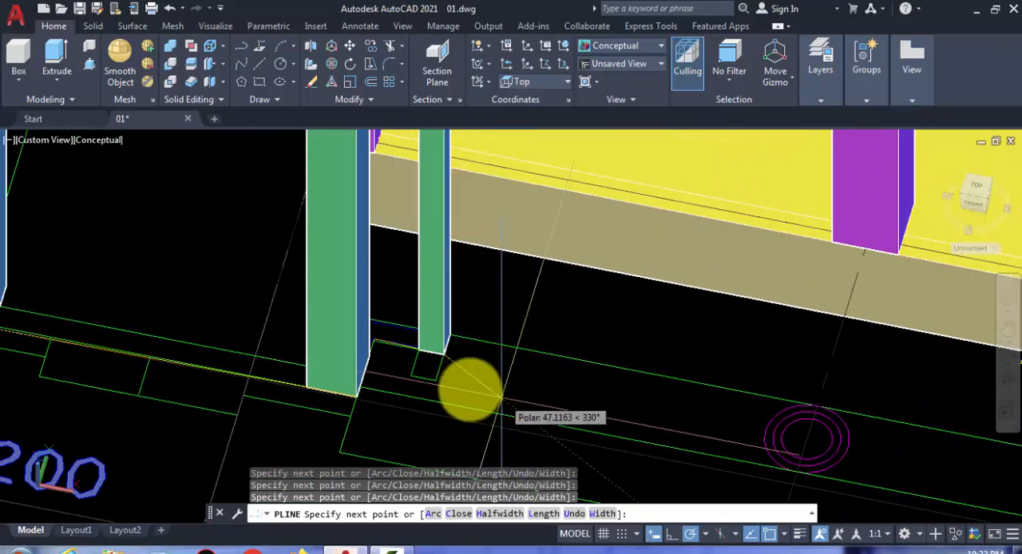
Step: Run the terrace polyline along the 1000 side to the outer corner of the far small column
scroll(435, 380, down, 4)
middle_drag(439, 380, 180, 286)
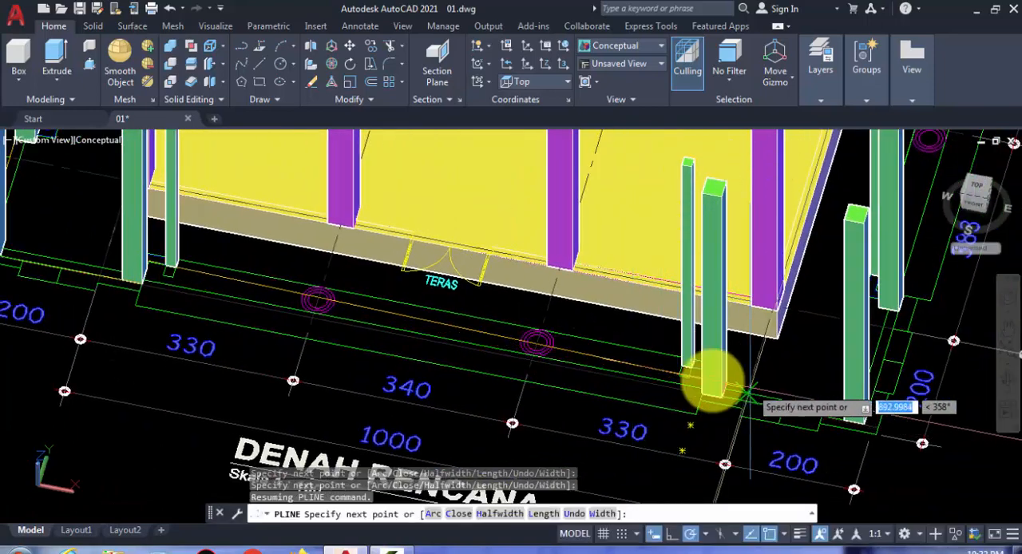
scroll(725, 385, up, 4)
scroll(620, 375, up, 3)
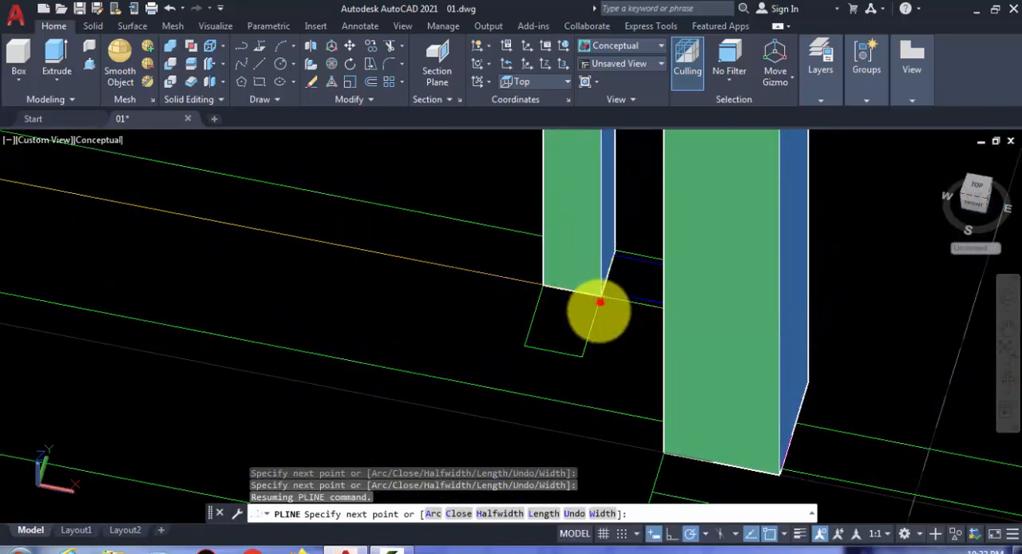
Step: Trace the terrace polyline around the second recess on the 1000 side to the large column's outer corner
shift+middle_drag(584, 372, 681, 327)
scroll(680, 311, up, 4)
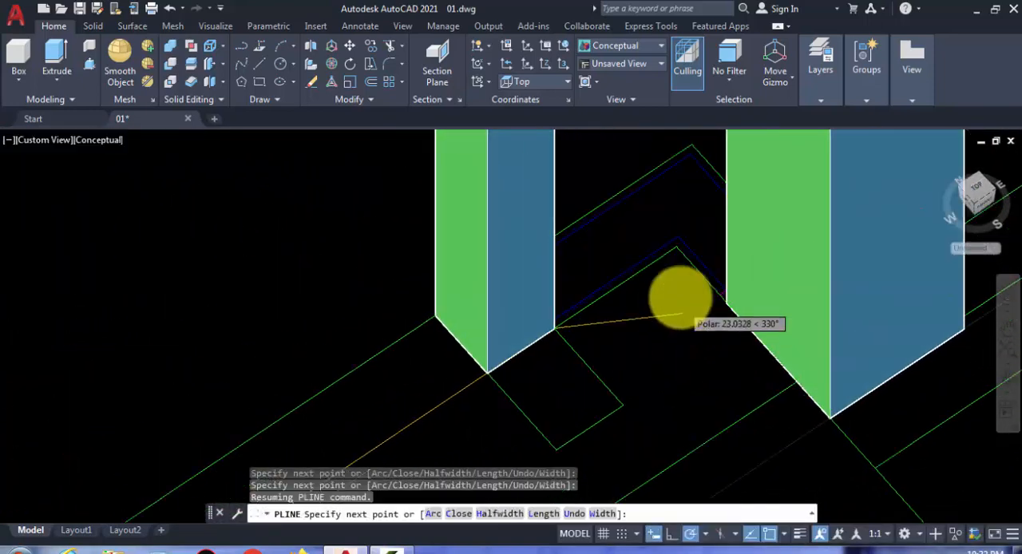
click(675, 227)
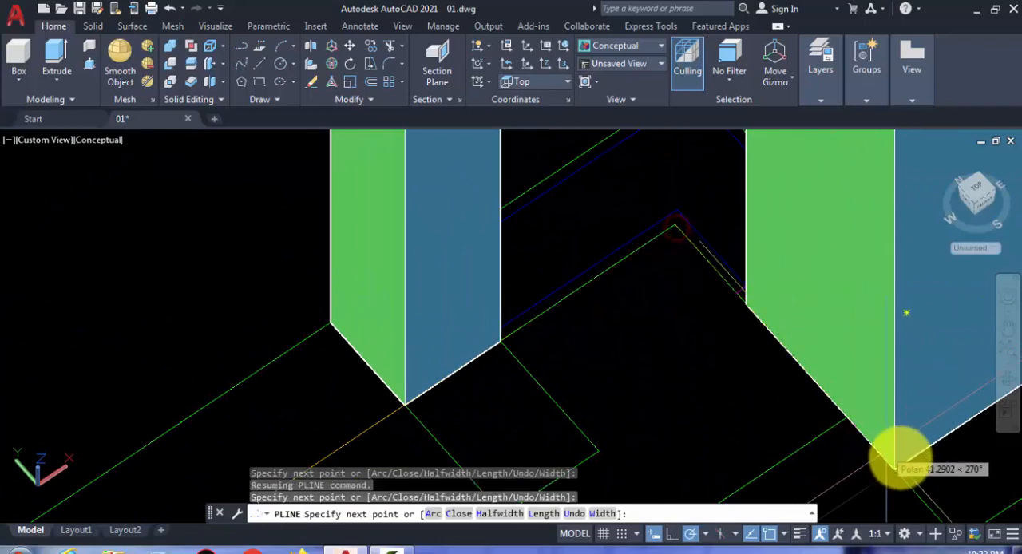
click(856, 458)
Step: Extend the terrace polyline to the outer corner column where the 1000 side meets the 1150 side
scroll(623, 411, down, 5)
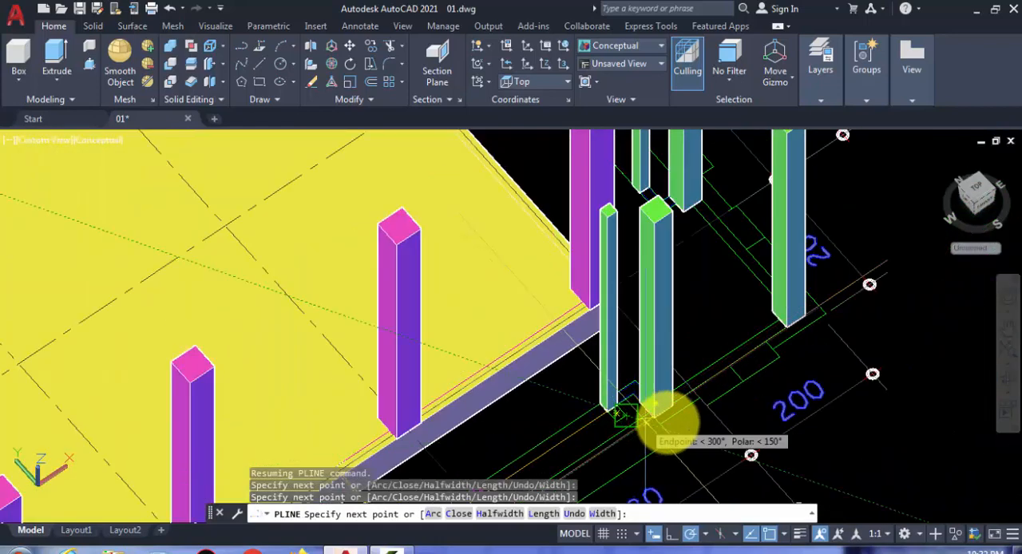
scroll(799, 327, up, 3)
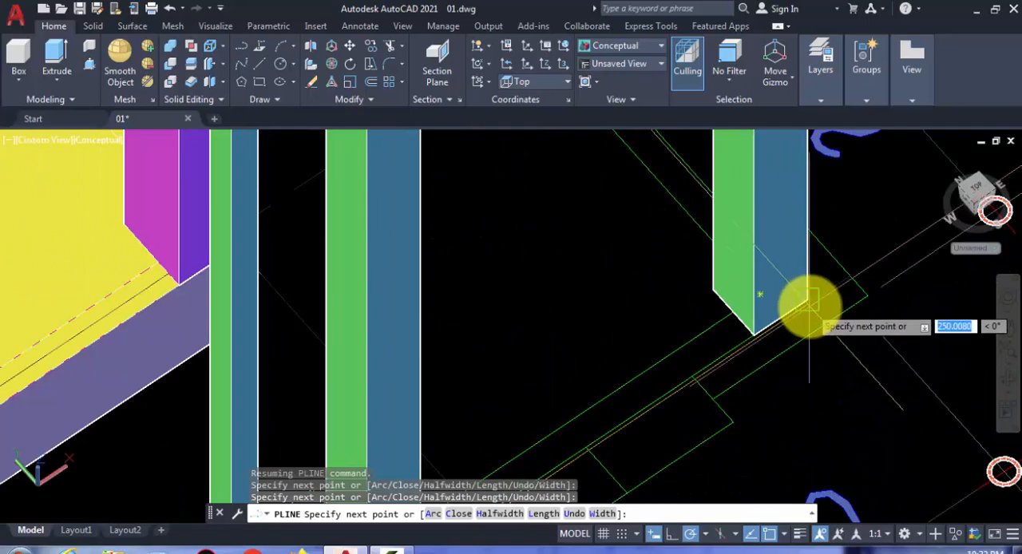
click(809, 306)
scroll(690, 344, down, 7)
Step: Trace the terrace polyline along the 1150 side to the first large column and around its recess to the small column
shift+middle_drag(725, 347, 474, 263)
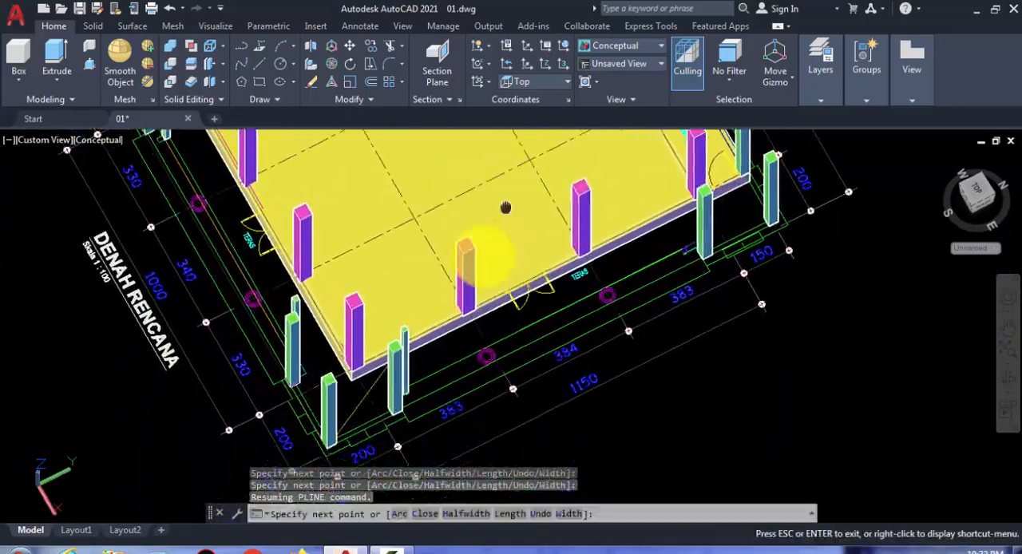
scroll(397, 447, up, 5)
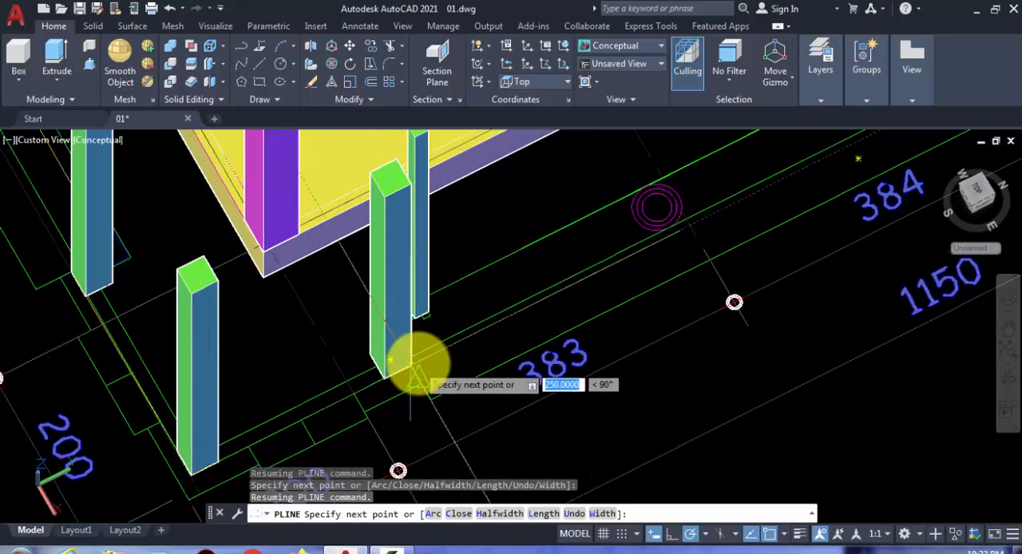
scroll(414, 369, up, 3)
shift+middle_drag(401, 364, 411, 320)
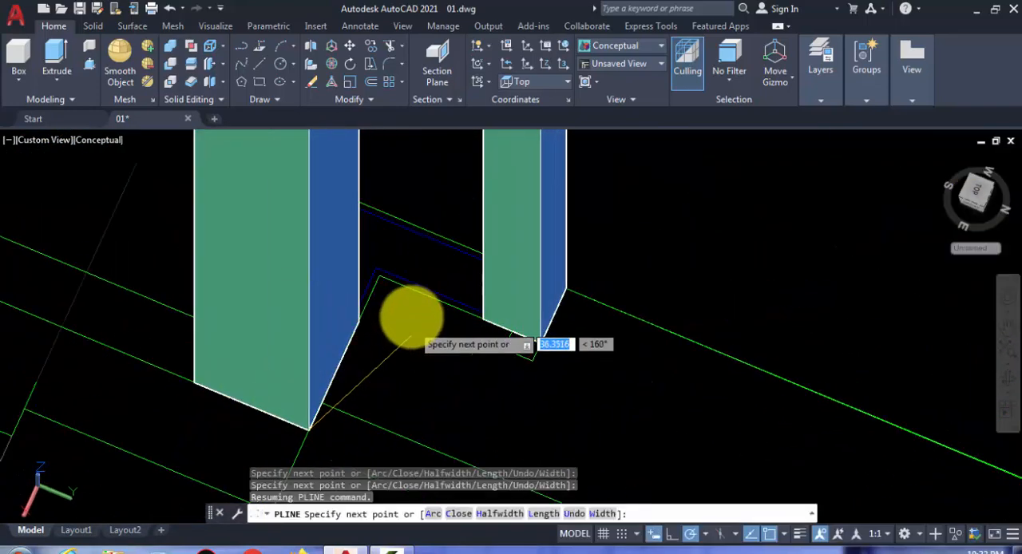
click(378, 275)
click(541, 344)
Step: Run the terrace polyline along the 1150 side to the far small column and the inner corner of its recess
scroll(370, 326, down, 12)
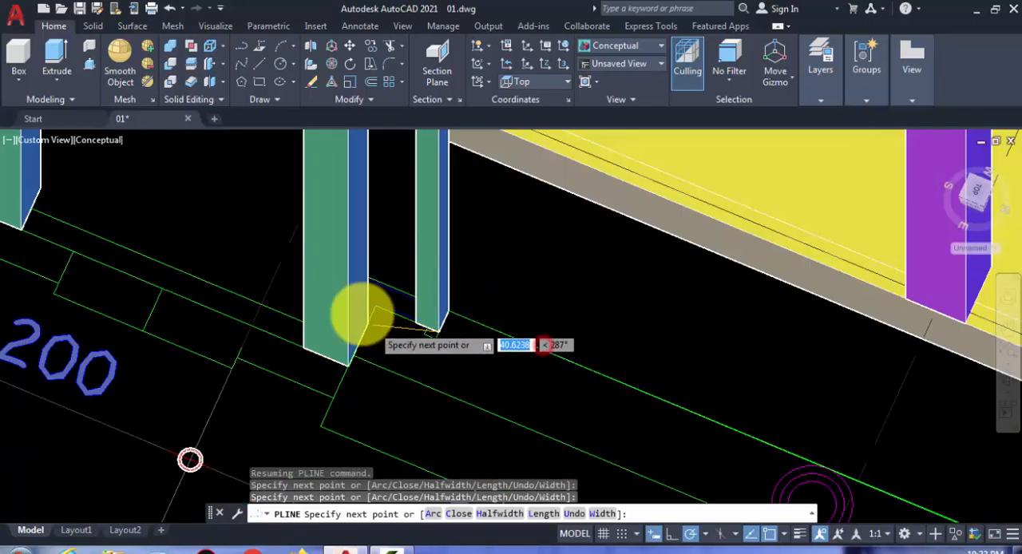
scroll(619, 409, up, 4)
shift+middle_drag(463, 421, 531, 379)
scroll(450, 318, up, 6)
scroll(450, 311, up, 5)
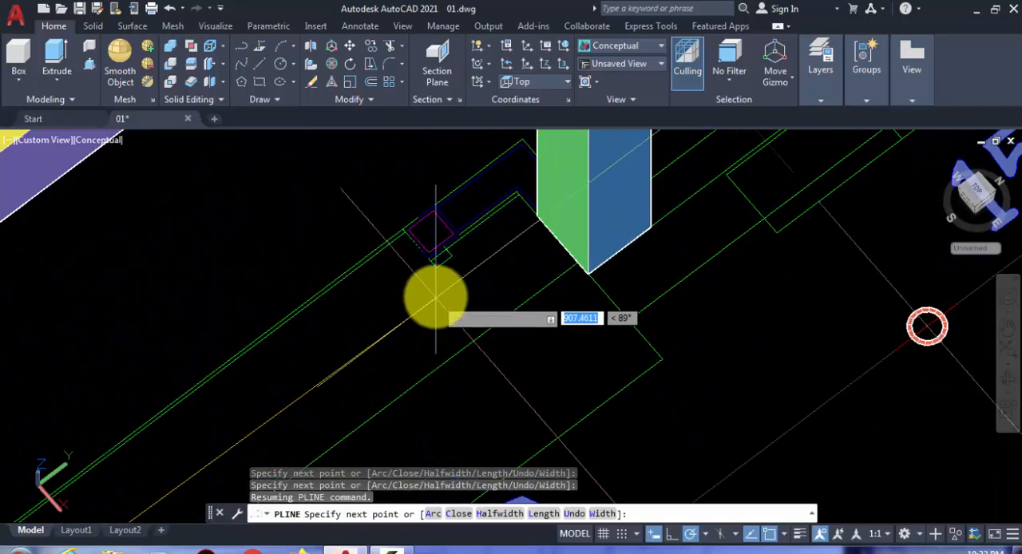
shift+middle_drag(577, 152, 540, 219)
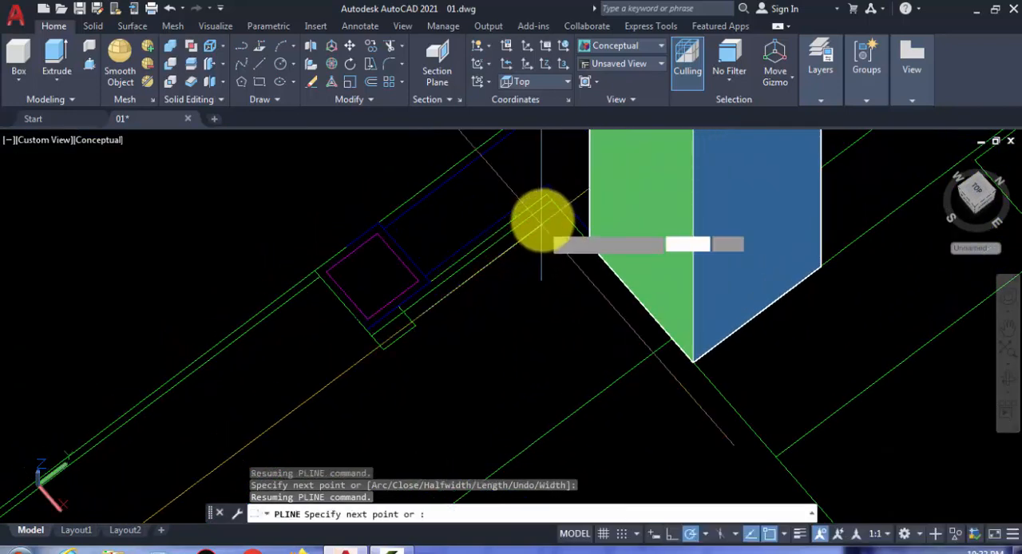
scroll(547, 206, up, 3)
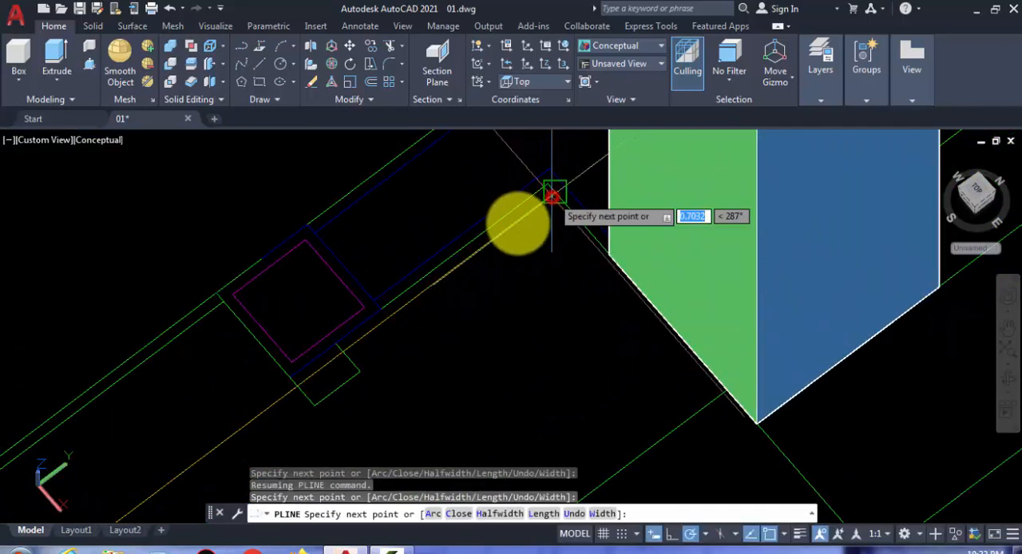
Step: Extend the terrace polyline past the large column and across the 150 bay to the outer corner column
scroll(518, 221, down, 4)
scroll(609, 301, down, 5)
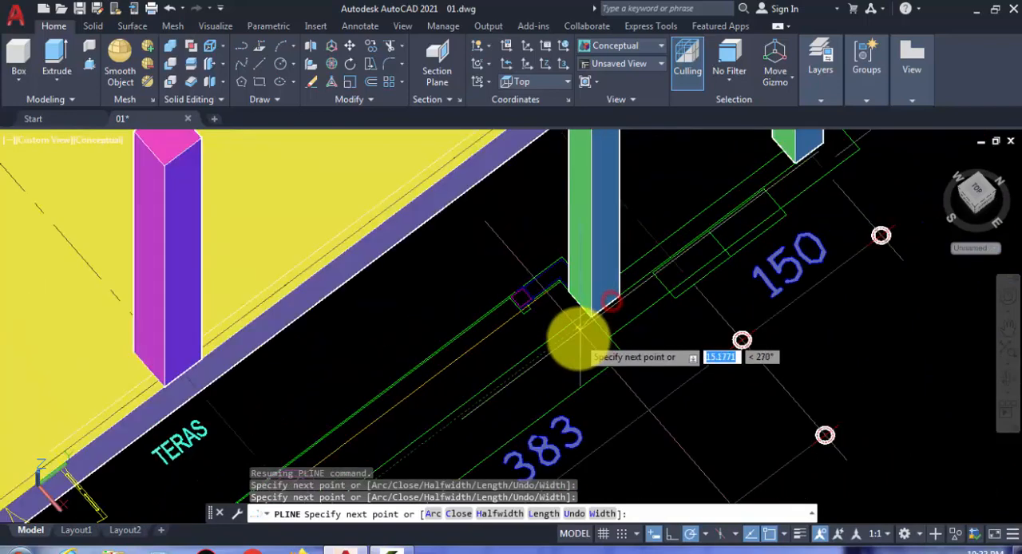
scroll(684, 255, up, 3)
scroll(679, 258, up, 2)
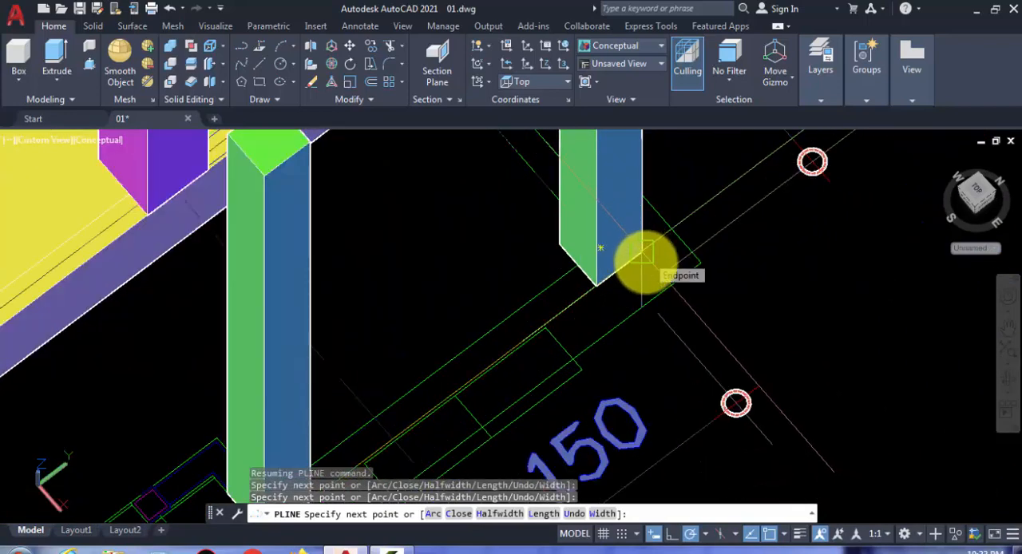
middle_drag(639, 232, 643, 176)
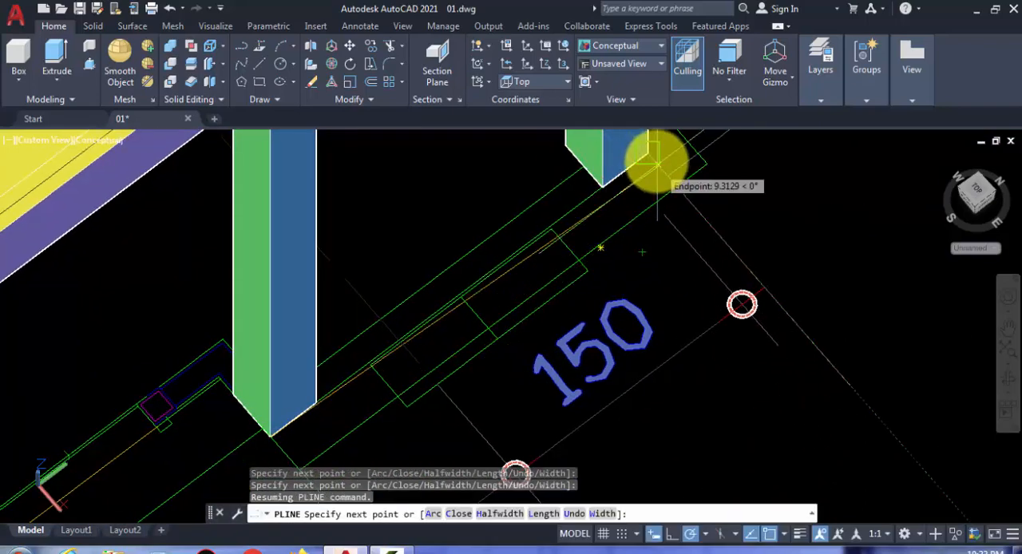
Step: Run the terrace polyline from the outer corner column back to the adjacent corner of the main slab
scroll(639, 251, down, 2)
shift+middle_drag(639, 250, 451, 239)
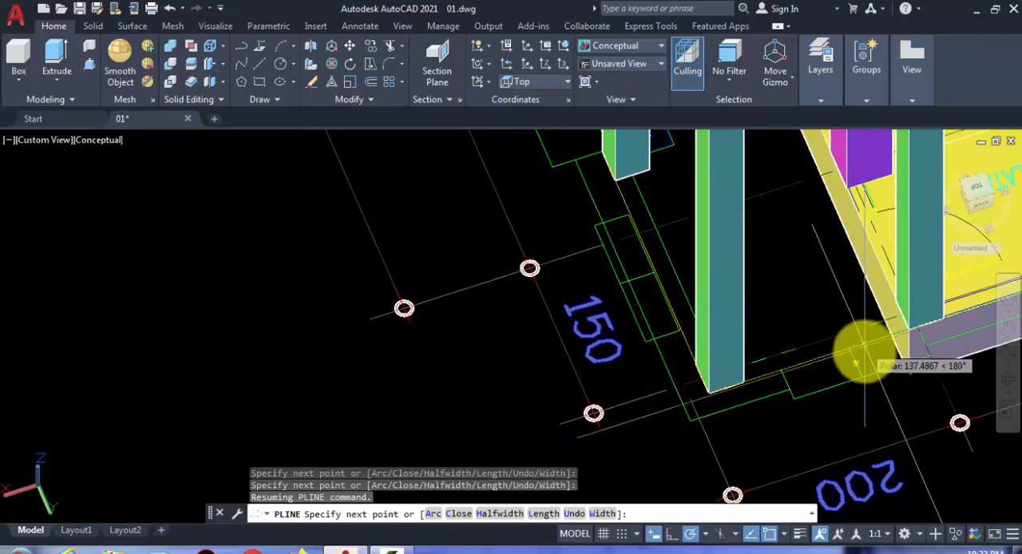
scroll(880, 336, up, 2)
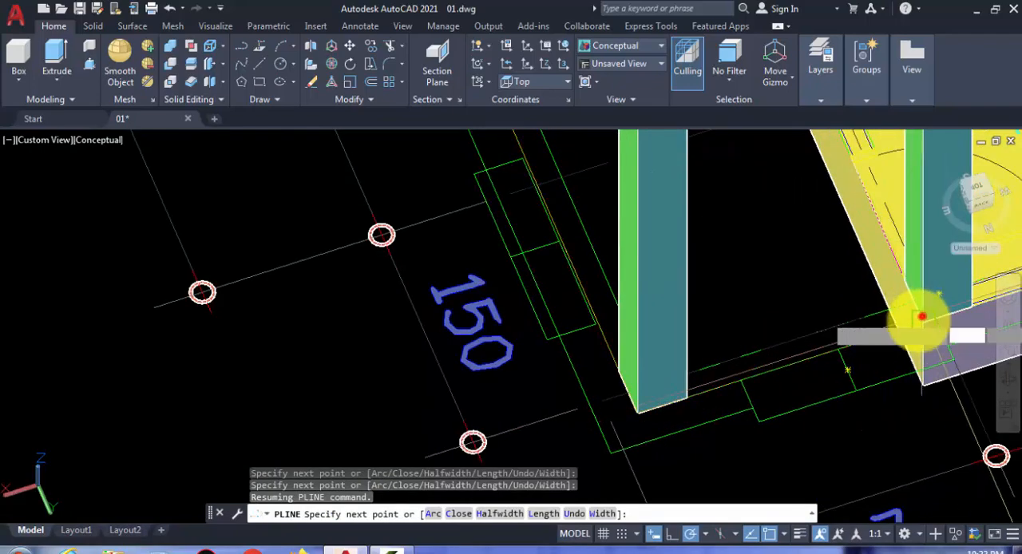
Step: Trace the terrace's inner edge along the 1150 side to the slab corner beside the 1000 side
scroll(919, 317, down, 2)
shift+middle_drag(889, 360, 756, 191)
scroll(750, 192, up, 2)
middle_drag(656, 202, 651, 353)
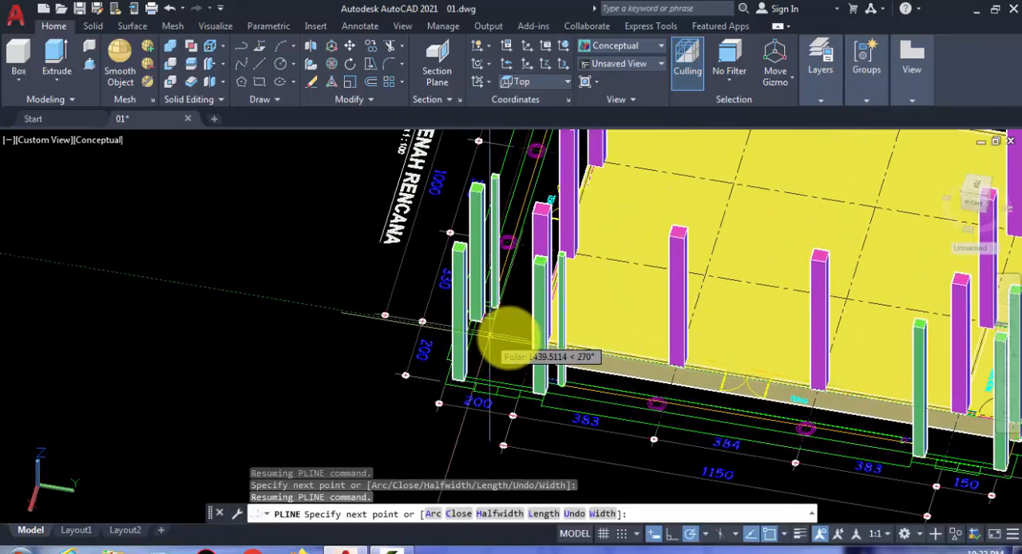
shift+middle_drag(509, 338, 587, 369)
scroll(561, 371, up, 4)
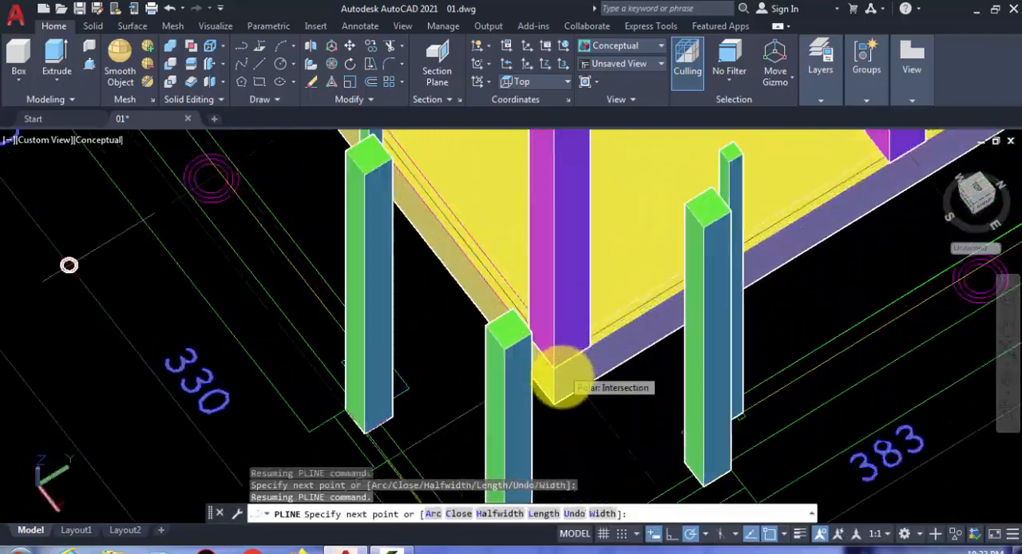
scroll(562, 374, up, 2)
scroll(541, 358, down, 5)
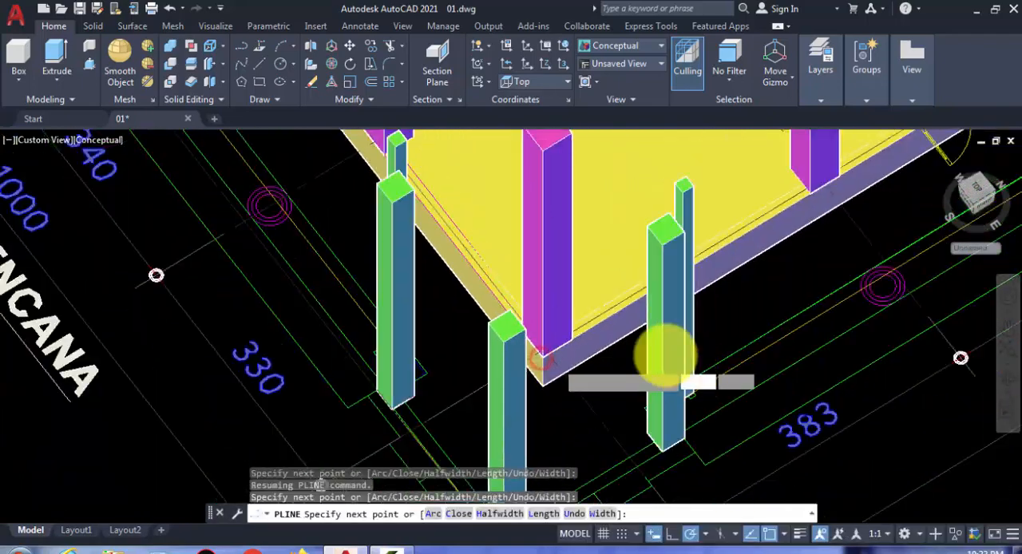
Step: Continue the inner edge along the 1000 side to the next slab corner and close the terrace polyline
scroll(456, 190, up, 6)
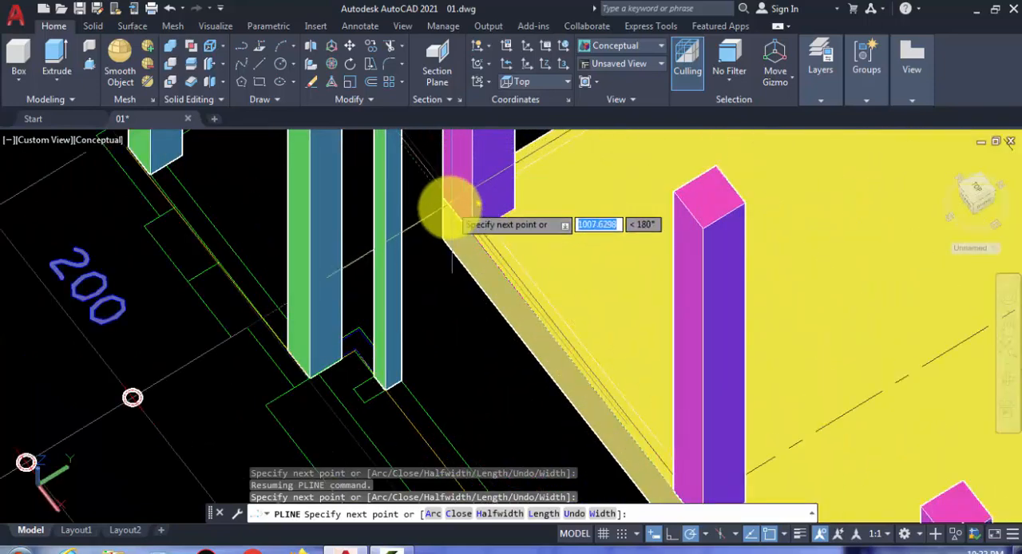
scroll(684, 285, down, 7)
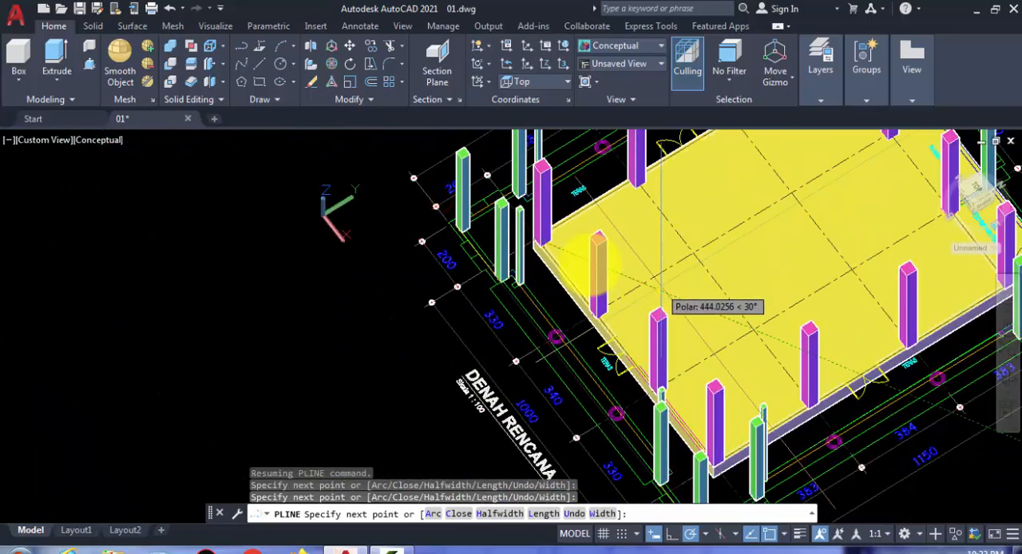
drag(800, 236, 678, 319)
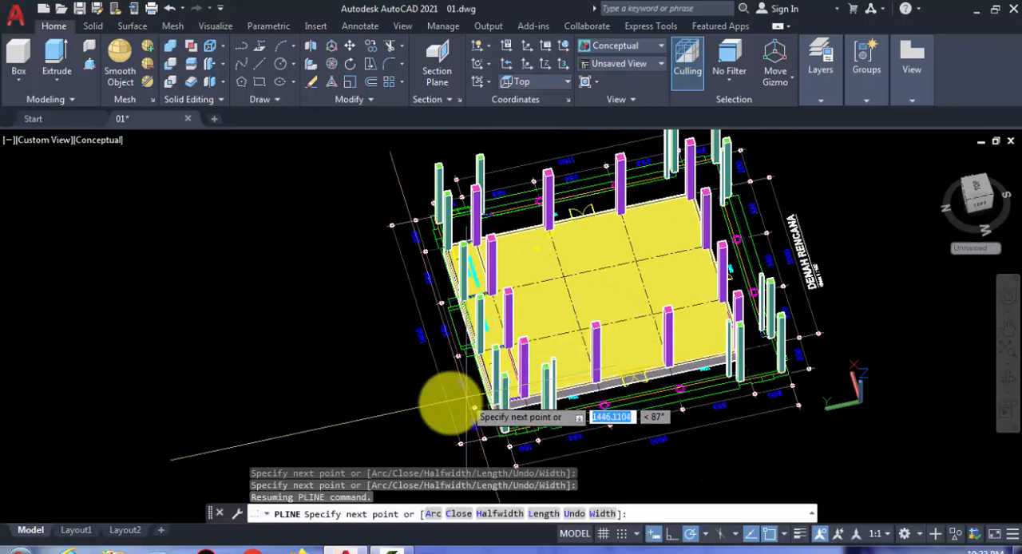
scroll(456, 400, up, 4)
scroll(551, 415, up, 5)
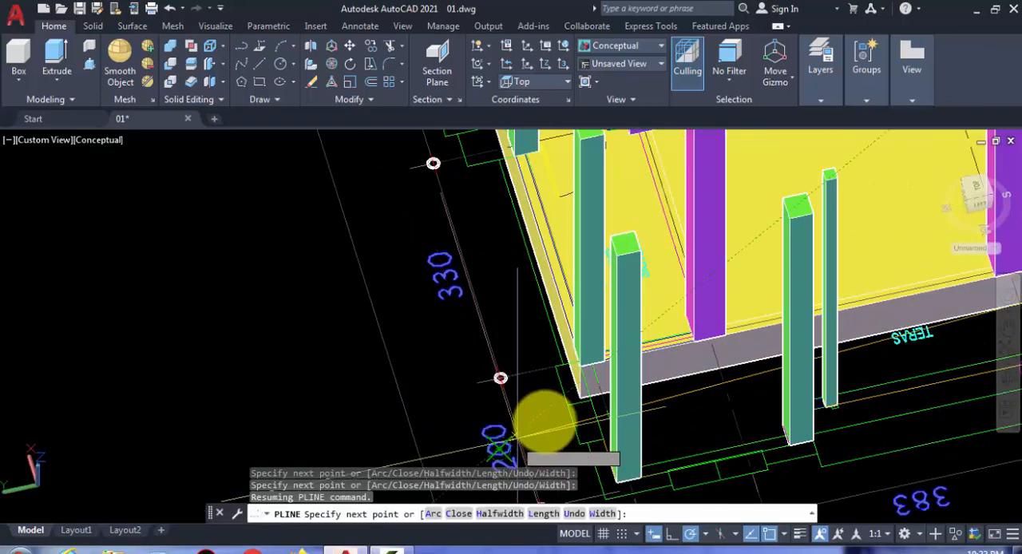
scroll(635, 375, up, 2)
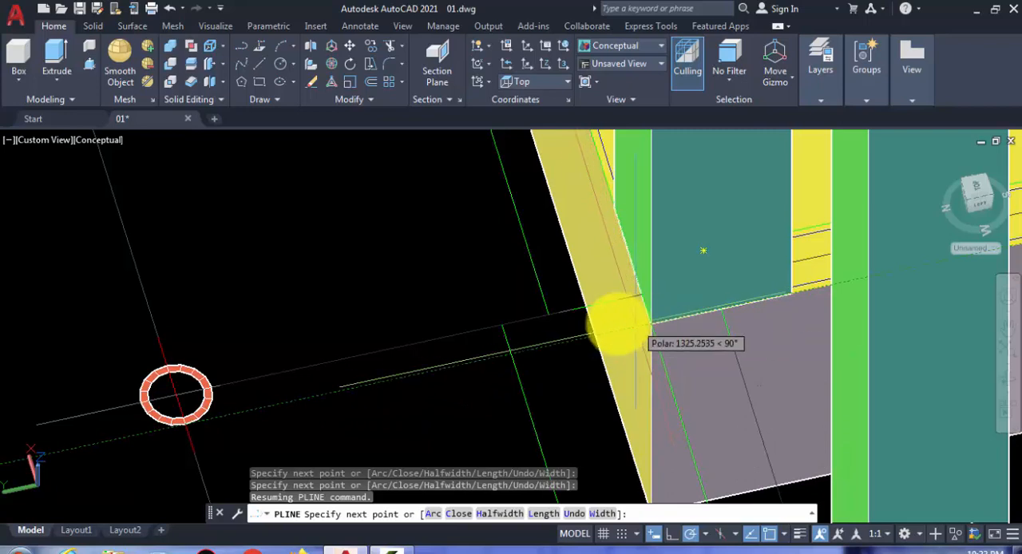
text(c)
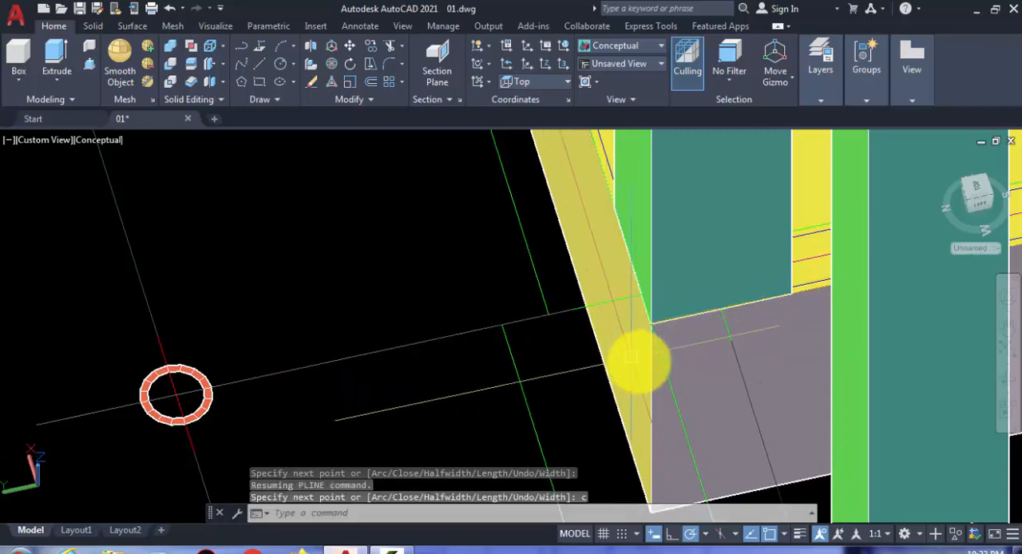
key(Return)
scroll(539, 311, down, 2)
scroll(543, 315, down, 2)
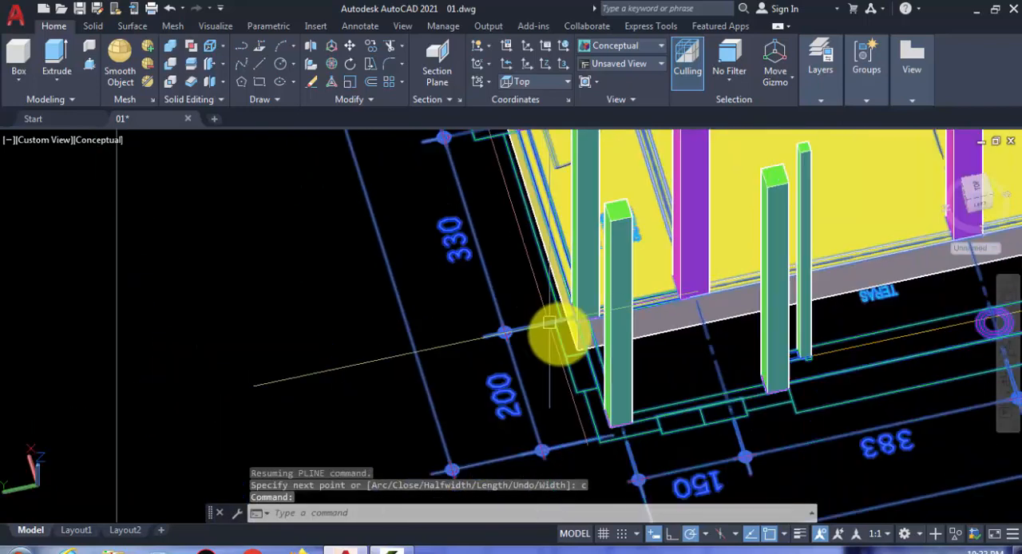
key(Escape)
Step: Extrude the closed terrace polyline to a height of 65
click(878, 346)
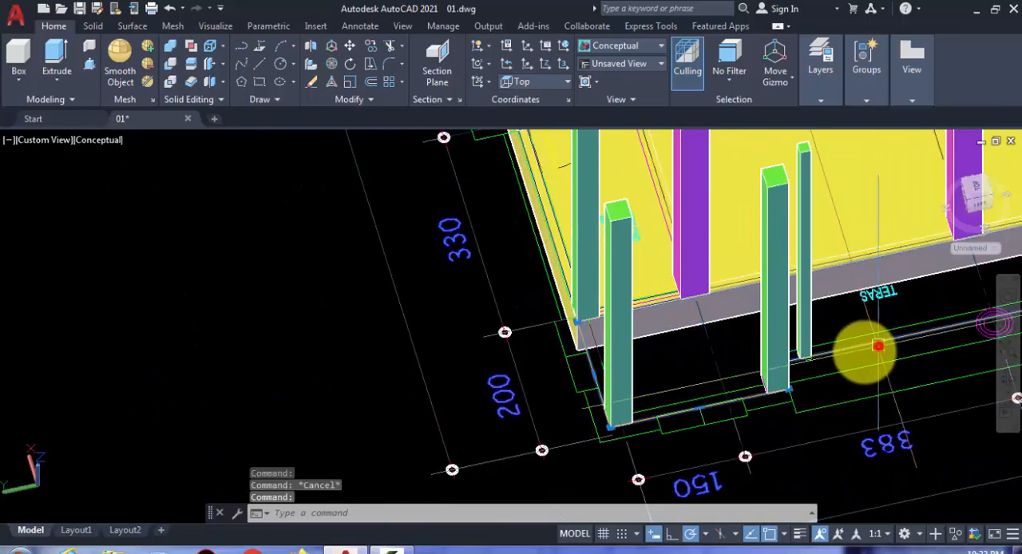
scroll(538, 355, down, 4)
mouse_move(678, 376)
shift+middle_down()
mouse_move(650, 358)
mouse_move(513, 342)
mouse_move(569, 325)
mouse_move(604, 328)
mouse_move(616, 356)
shift+middle_up()
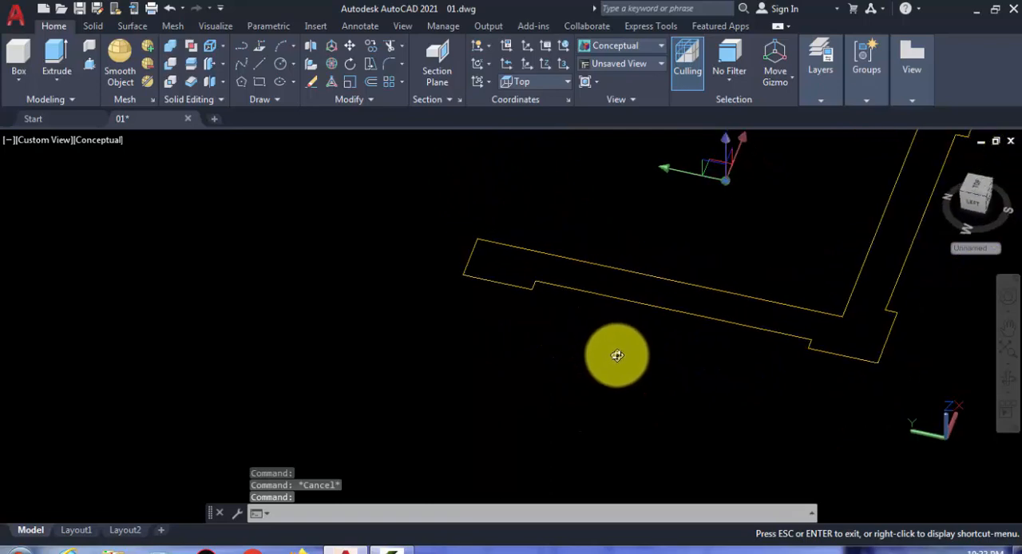
mouse_move(408, 373)
middle_down()
mouse_move(460, 355)
mouse_move(330, 388)
middle_up()
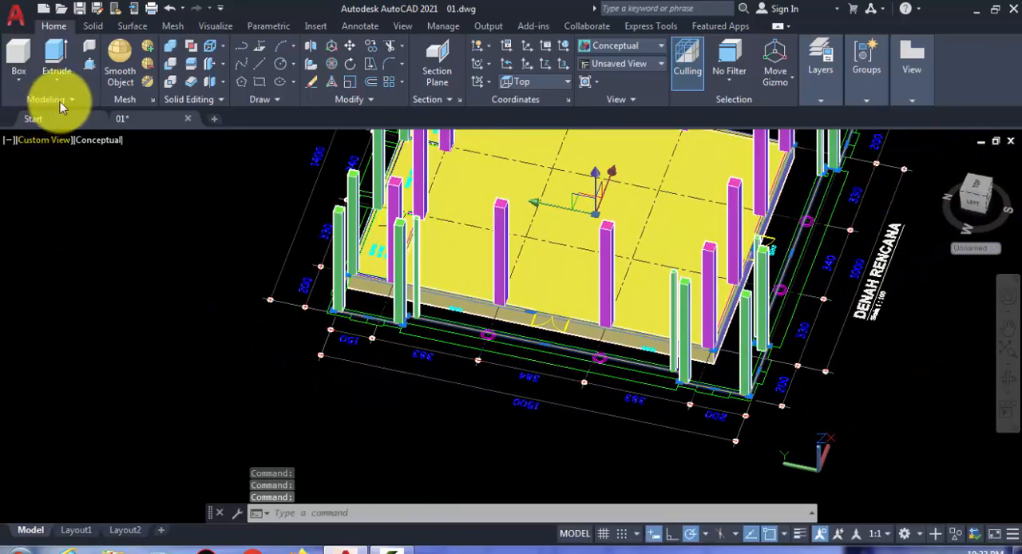
scroll(561, 286, up, 3)
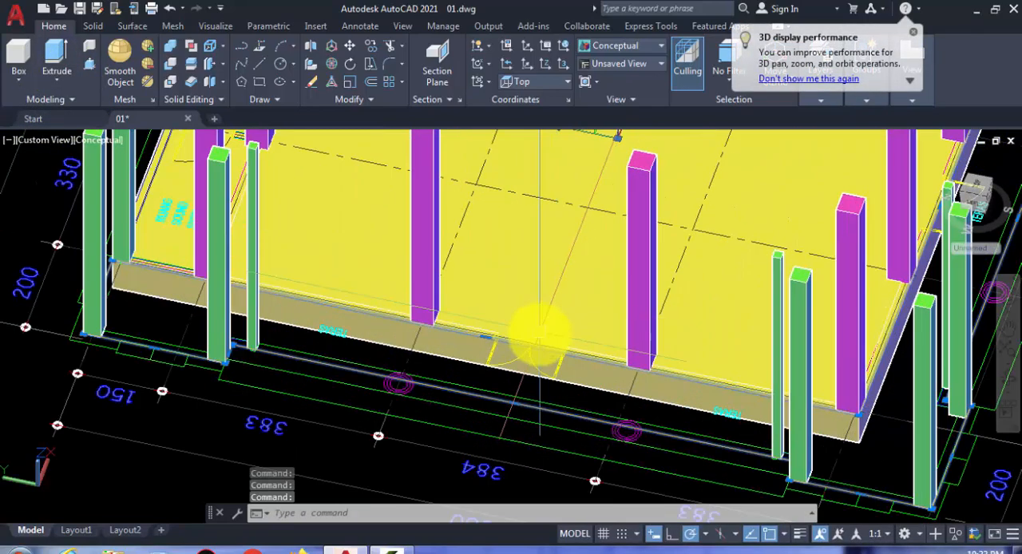
click(52, 85)
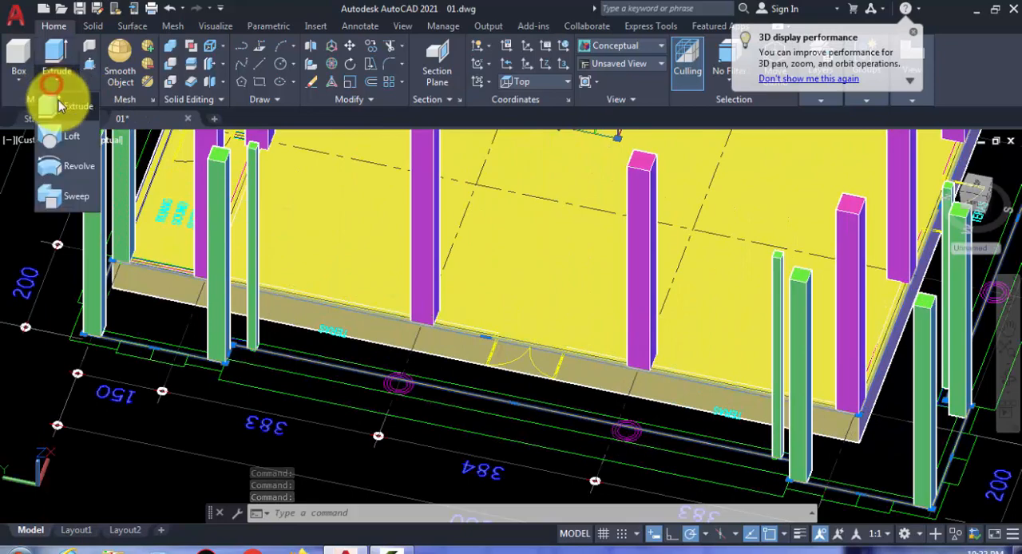
click(66, 112)
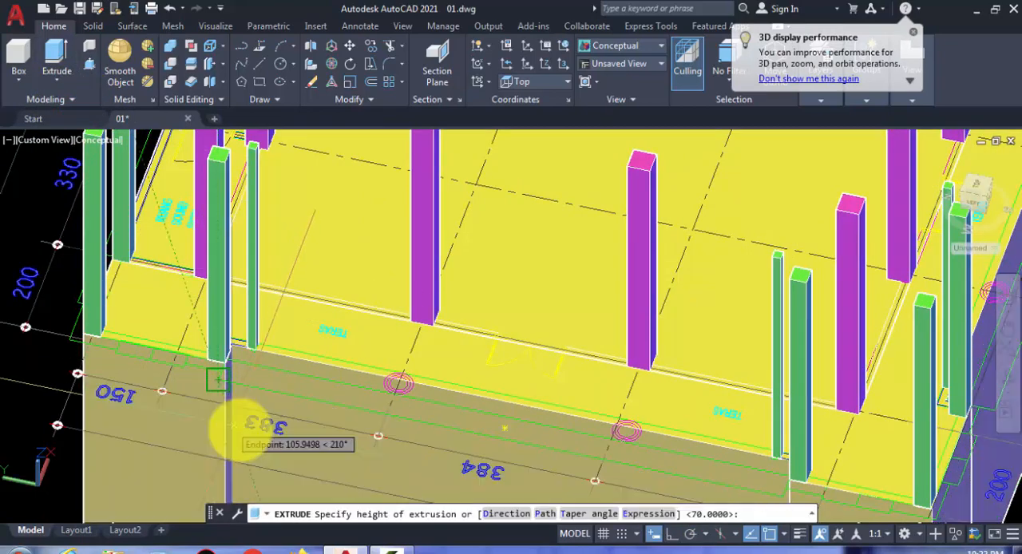
scroll(239, 426, down, 2)
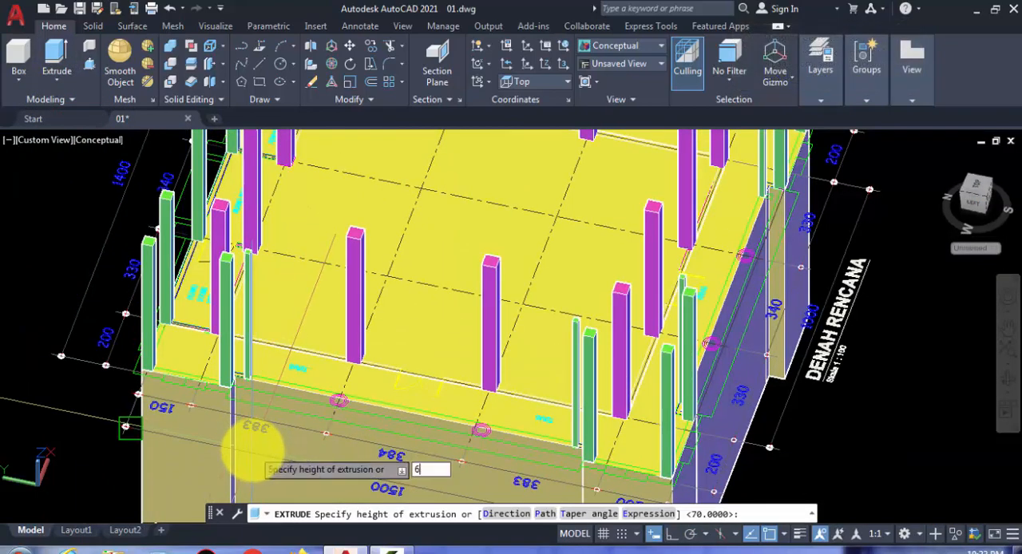
key(Return)
Step: Set the colour of the extruded terrace solid to index colour 236
click(433, 329)
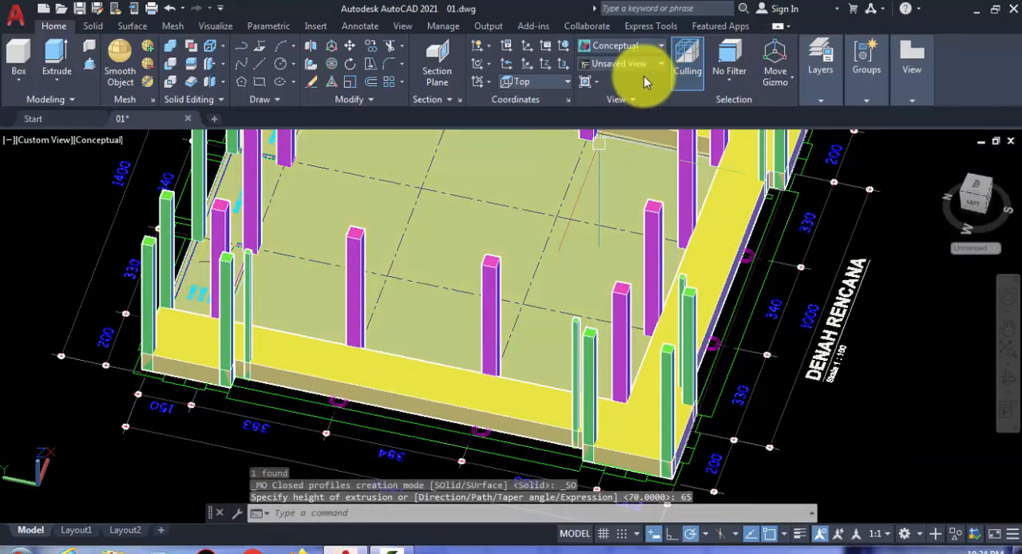
click(685, 62)
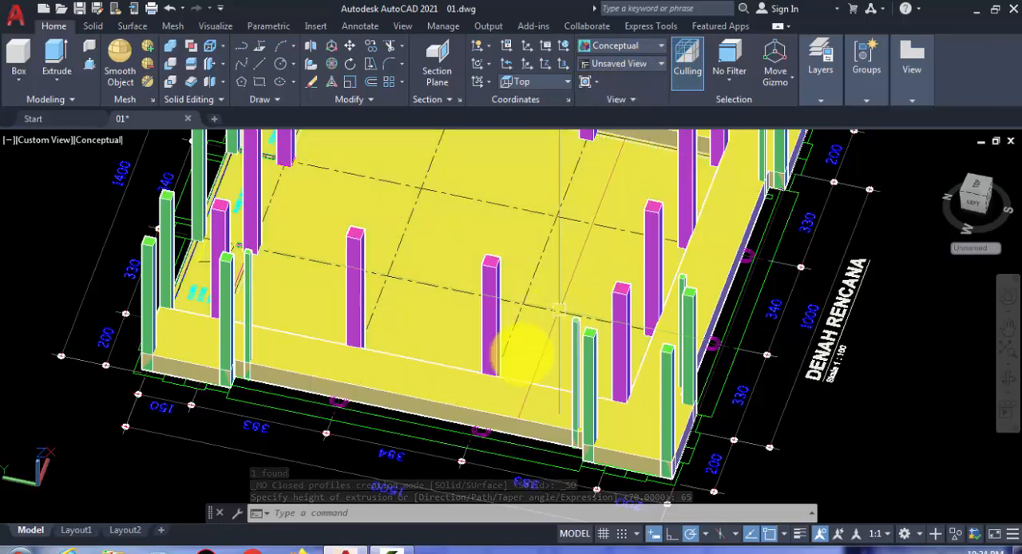
click(494, 408)
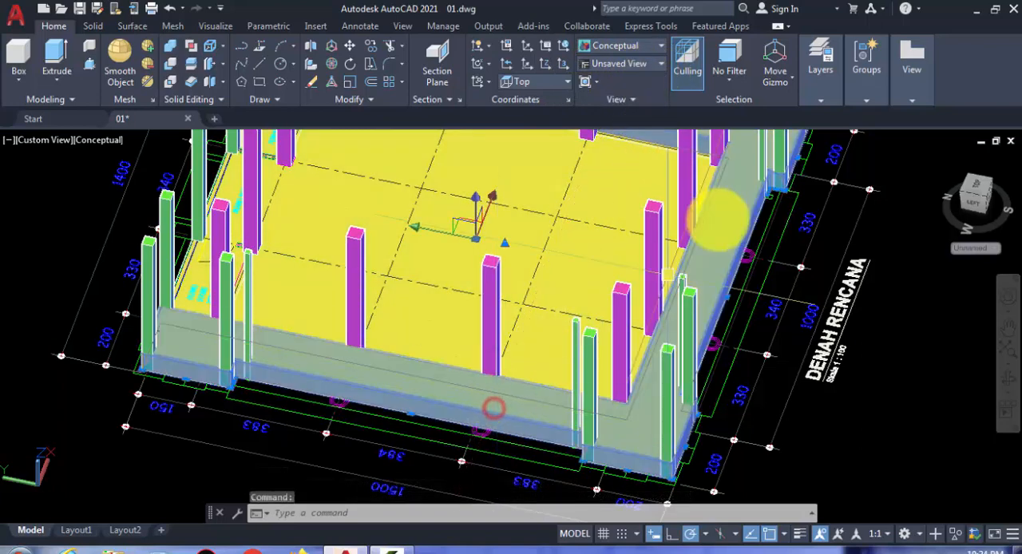
click(820, 94)
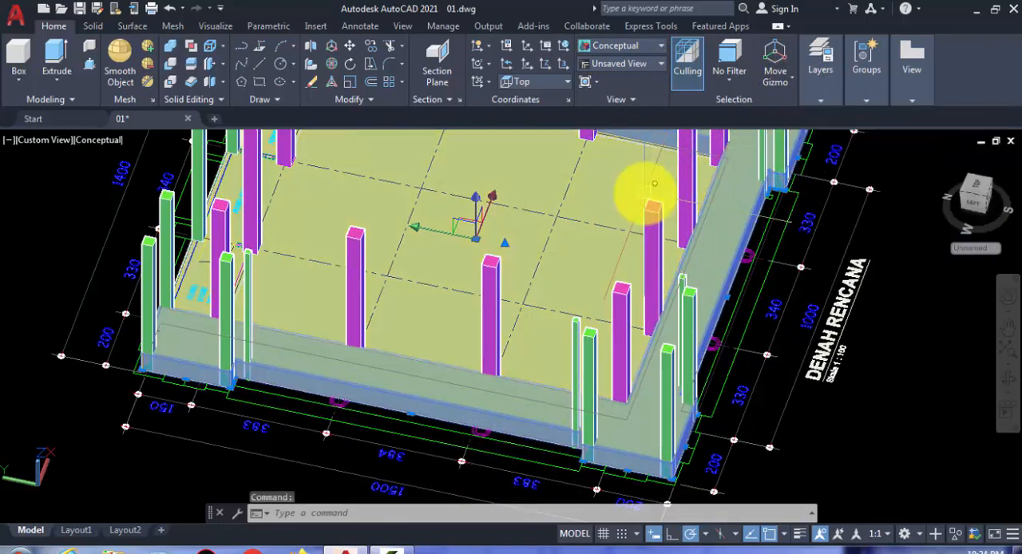
text(ch)
key(Return)
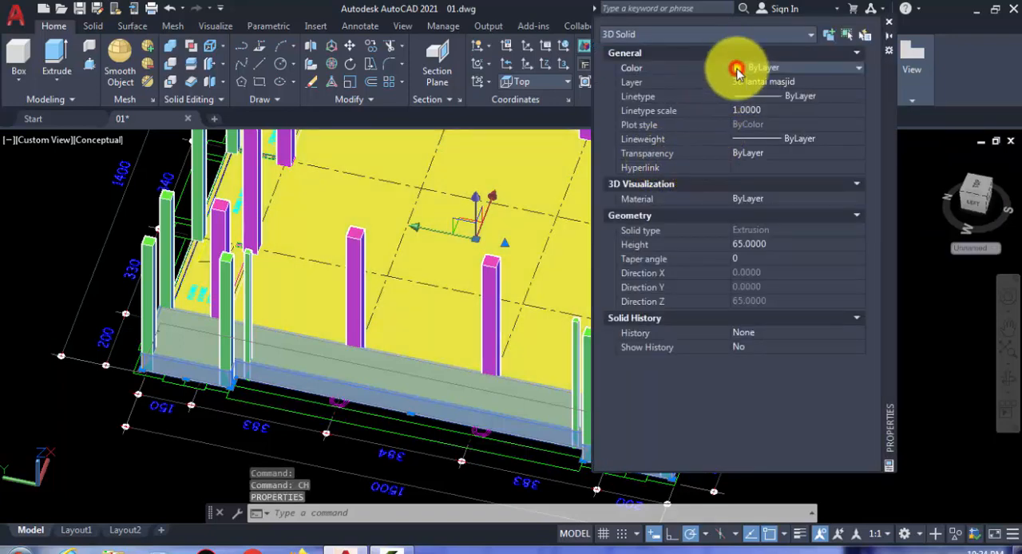
click(763, 70)
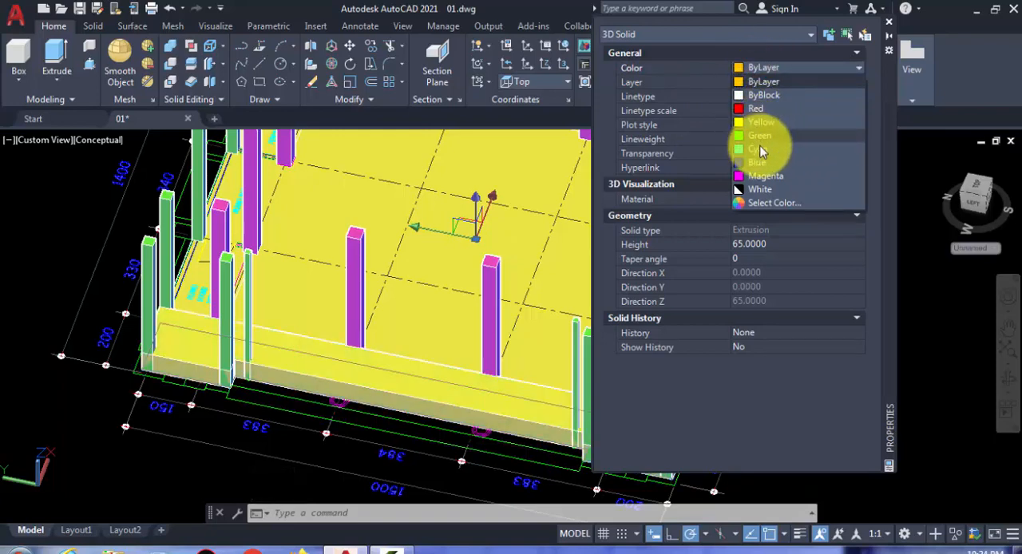
click(771, 202)
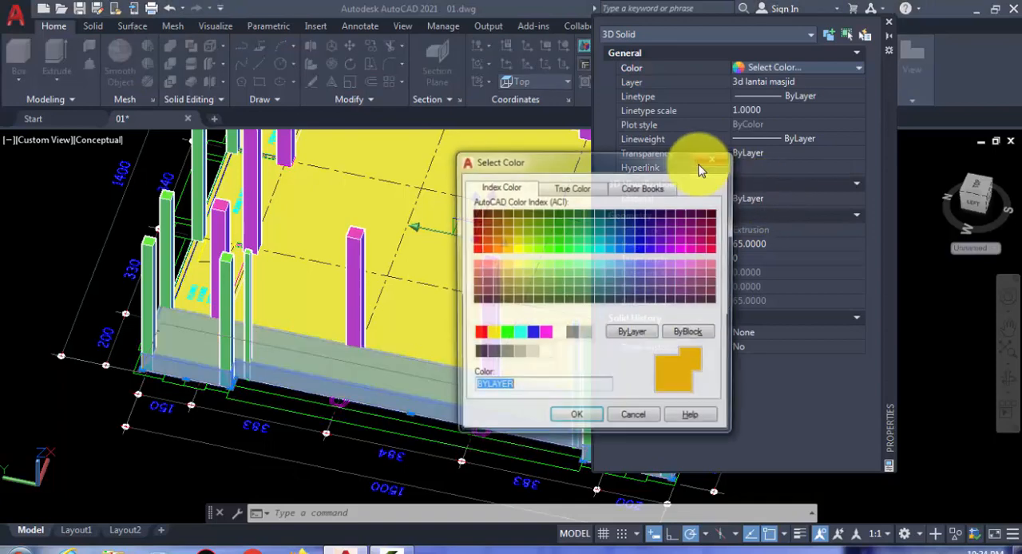
click(704, 222)
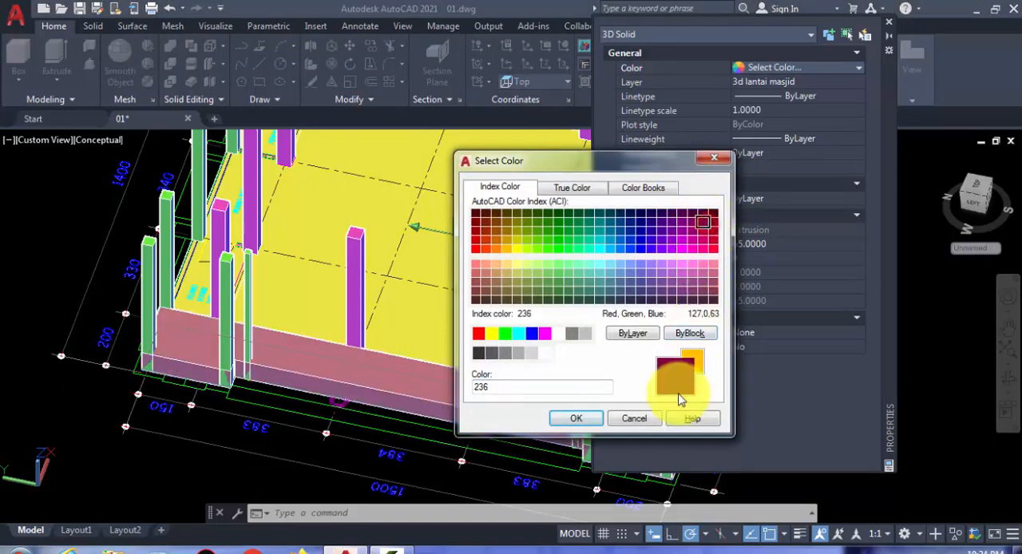
click(587, 420)
key(Escape)
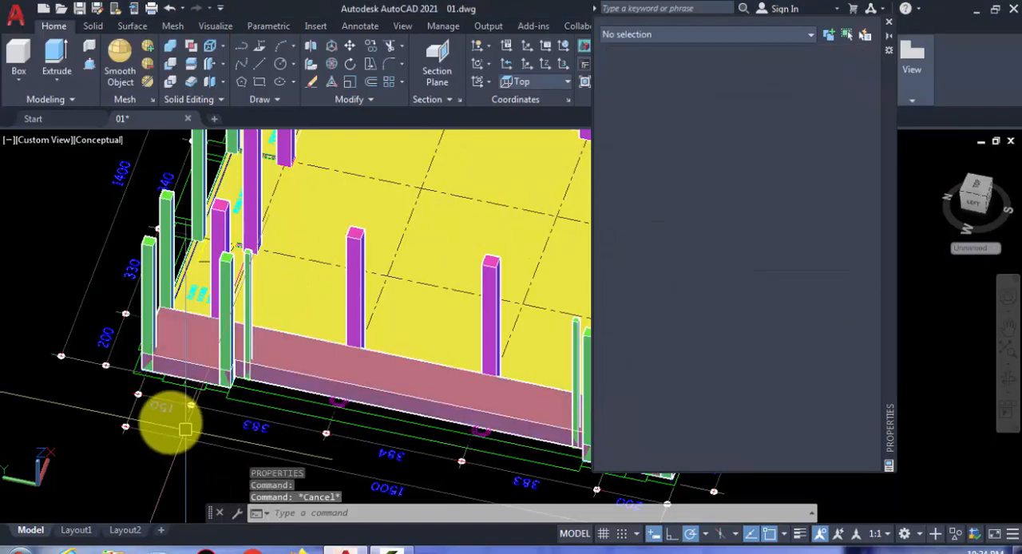
Step: Move the terrace solid straight down from the main slab's upper corner to the slab's lower corner
shift+middle_drag(228, 383, 305, 318)
scroll(182, 344, up, 3)
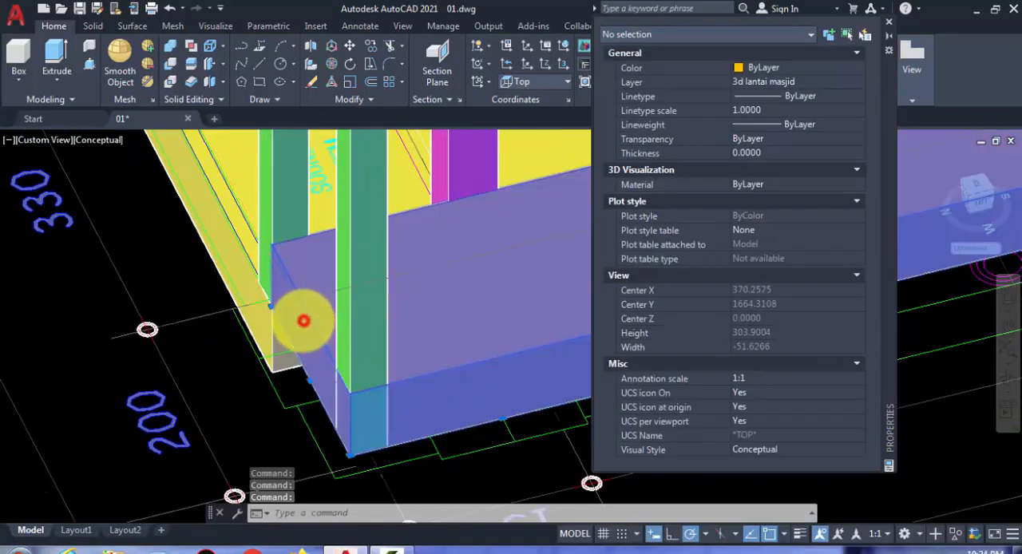
click(294, 333)
text(m)
key(Return)
scroll(275, 335, up, 2)
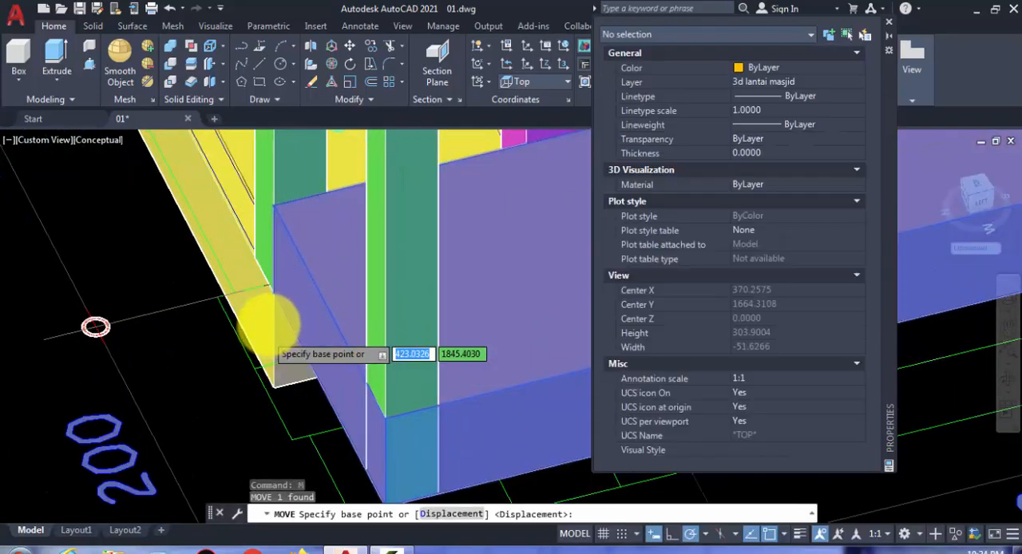
click(274, 296)
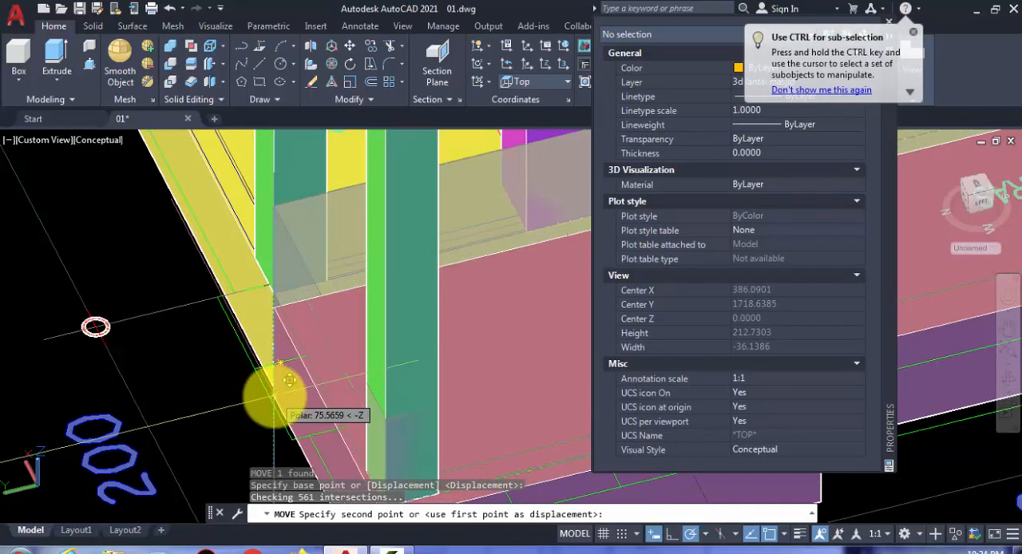
click(274, 388)
scroll(244, 353, down, 1)
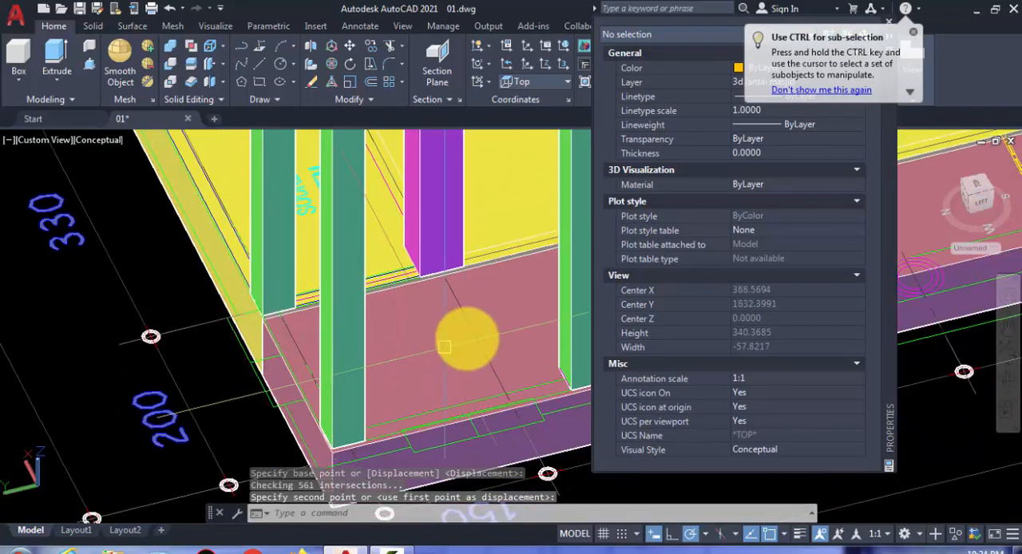
Step: Inspect the terrace solid along its long outer side and corners to check how it sits against the slab and columns
scroll(465, 340, down, 1)
middle_drag(465, 340, 171, 419)
middle_drag(475, 324, 350, 304)
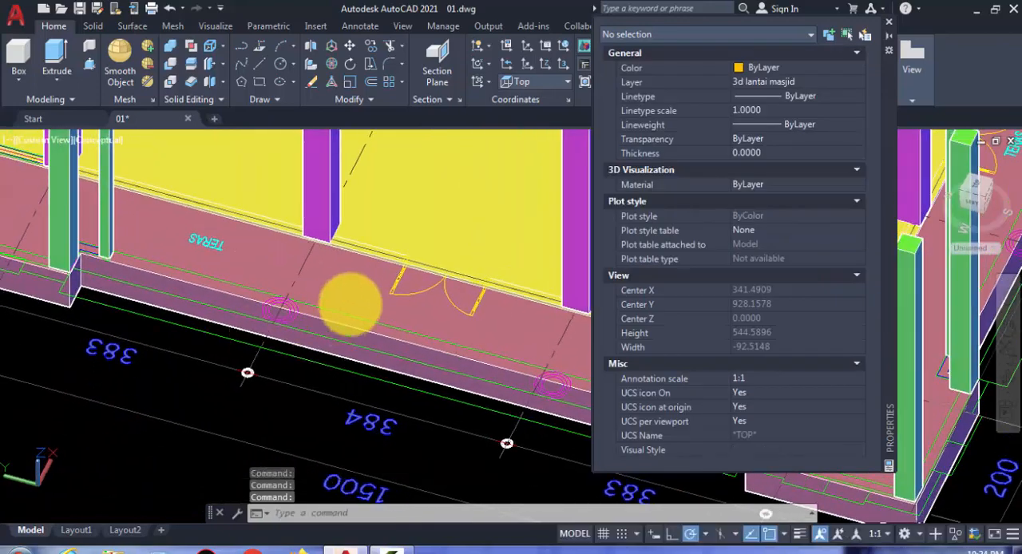
scroll(461, 299, down, 2)
shift+middle_drag(414, 309, 292, 295)
shift+middle_drag(399, 327, 183, 337)
scroll(139, 259, up, 2)
shift+middle_drag(140, 259, 221, 233)
scroll(220, 232, up, 3)
scroll(199, 239, down, 2)
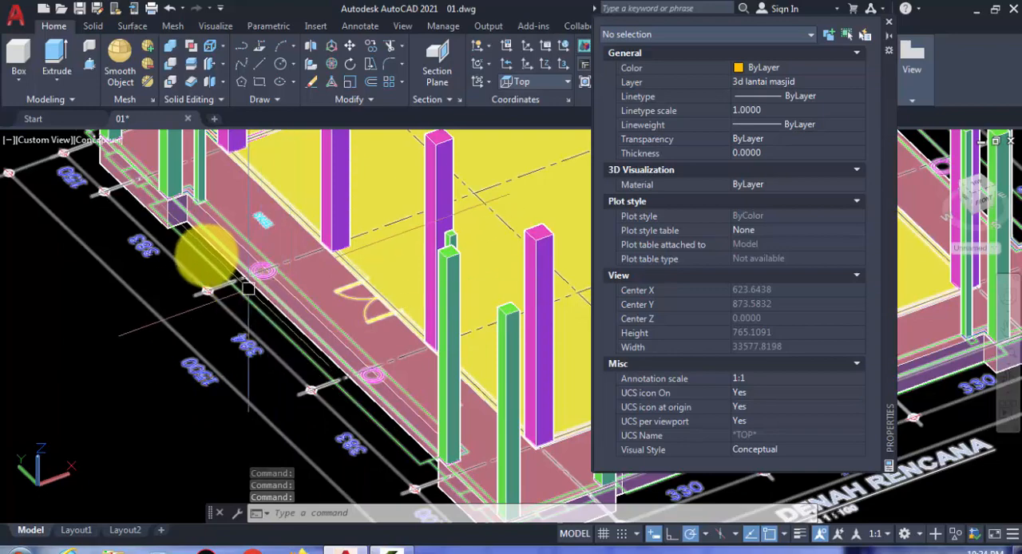
scroll(207, 260, down, 4)
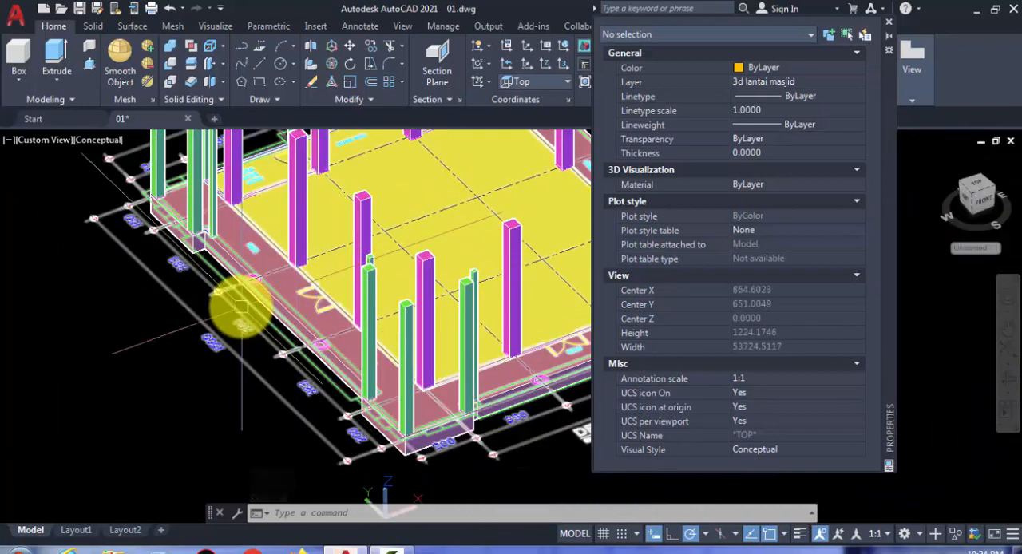
scroll(239, 228, up, 9)
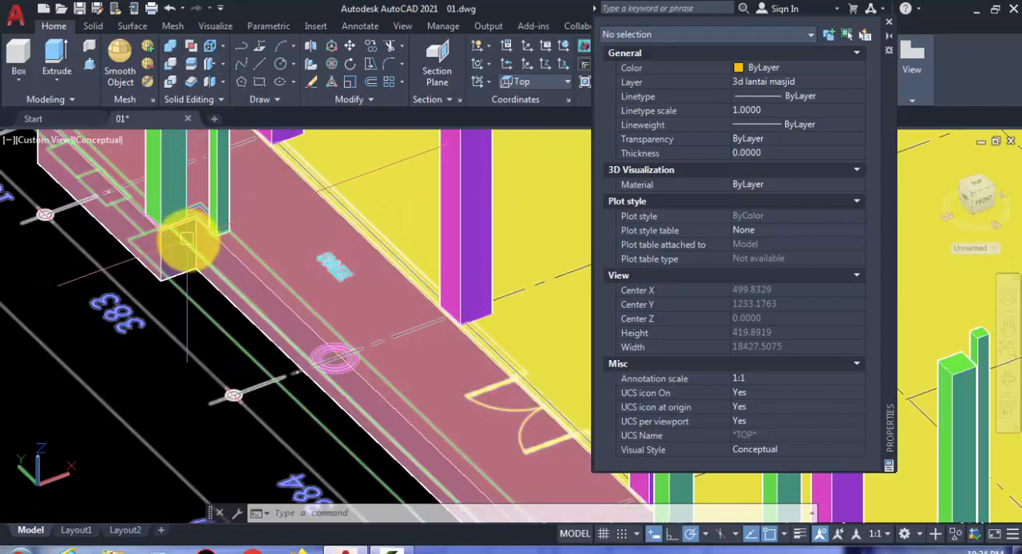
scroll(200, 254, down, 4)
scroll(215, 272, down, 8)
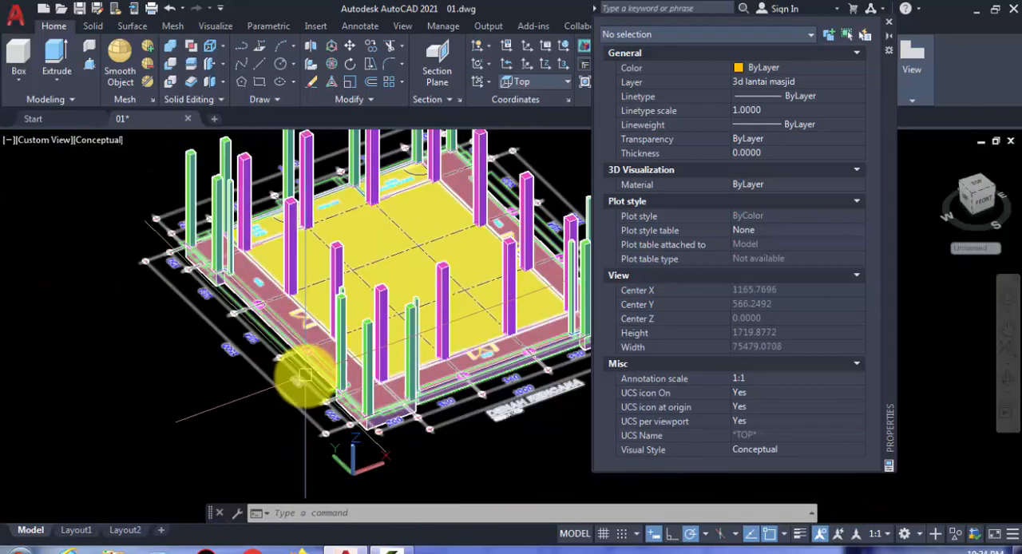
scroll(311, 372, up, 6)
middle_drag(323, 382, 433, 426)
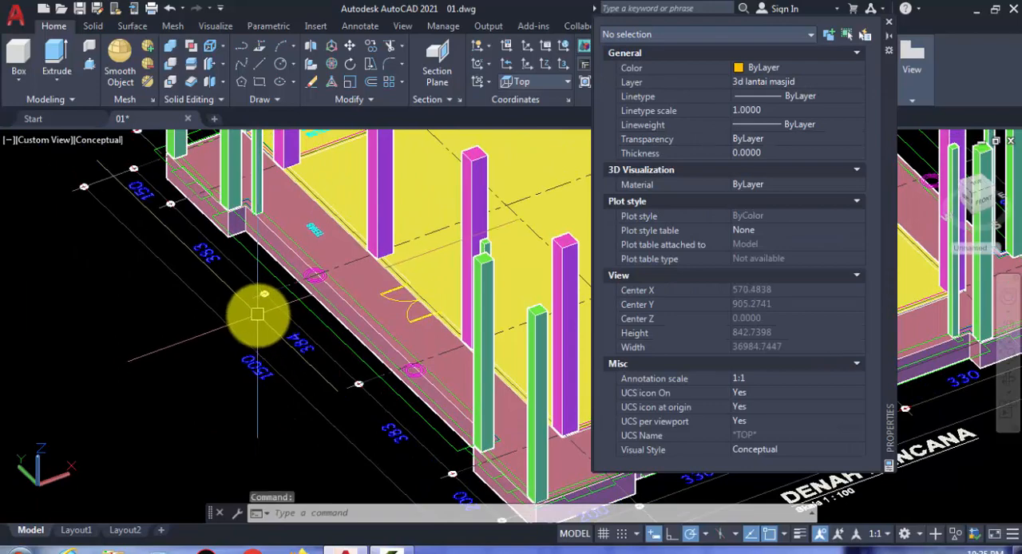
Step: Examine the recessed outer edge of the terrace at the notch beside the corner columns on the 1500 side
scroll(239, 143, up, 3)
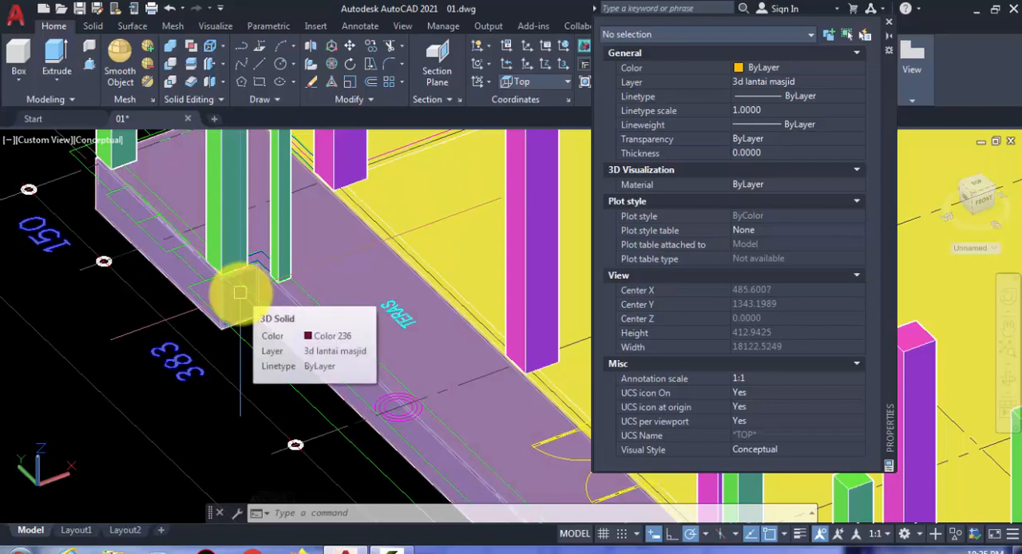
shift+middle_drag(240, 293, 263, 297)
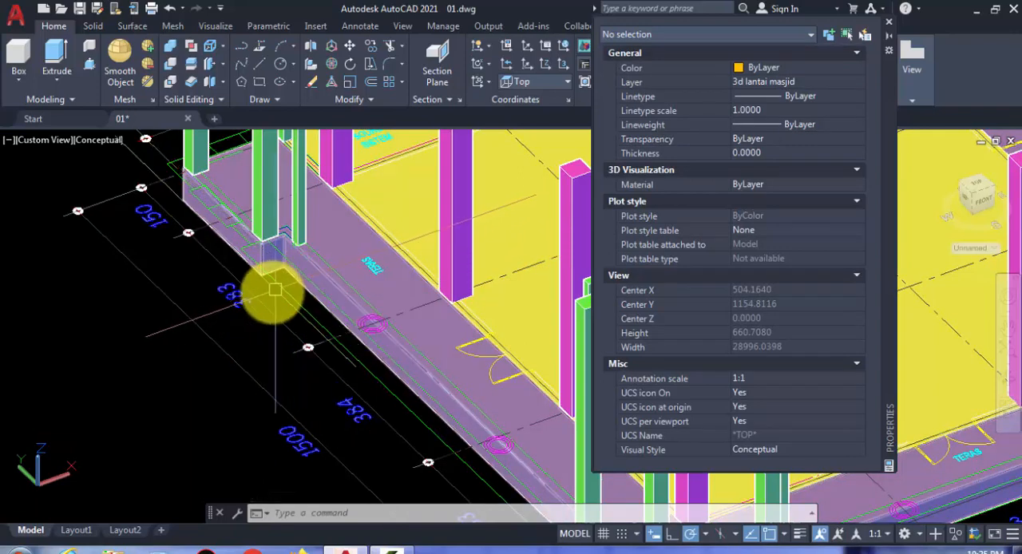
middle_drag(228, 293, 230, 186)
middle_drag(288, 319, 292, 389)
scroll(247, 260, up, 1)
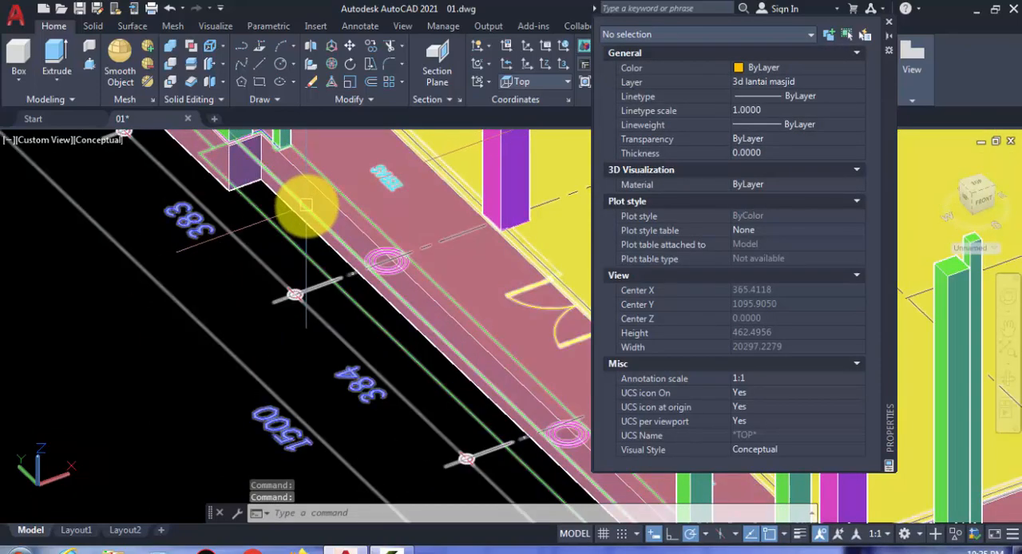
middle_drag(304, 227, 297, 262)
scroll(289, 233, up, 3)
middle_drag(260, 193, 305, 317)
scroll(302, 308, down, 3)
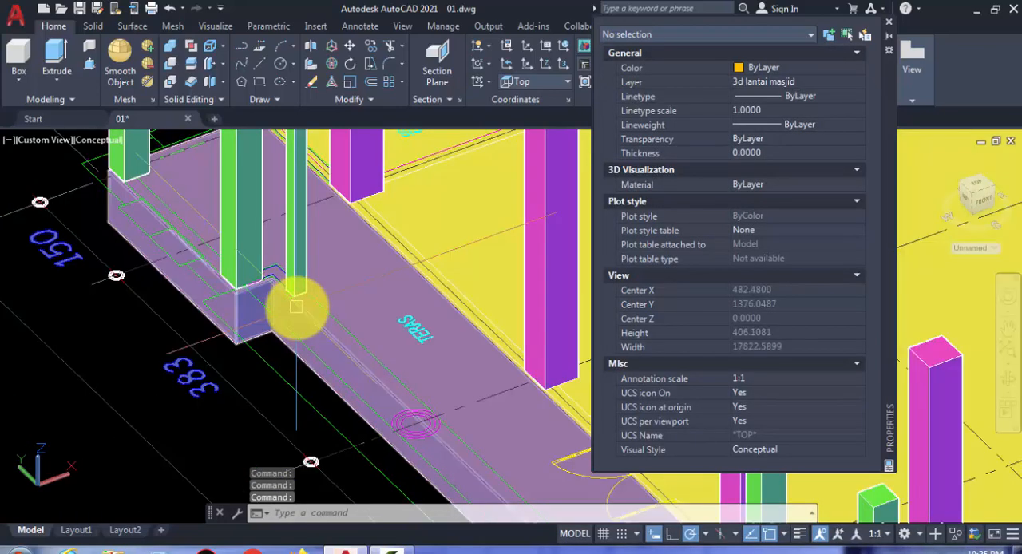
Step: Begin a box at the recess's upper inner corner on the 1500 side, spanning the recess's length with a width of 30
click(18, 83)
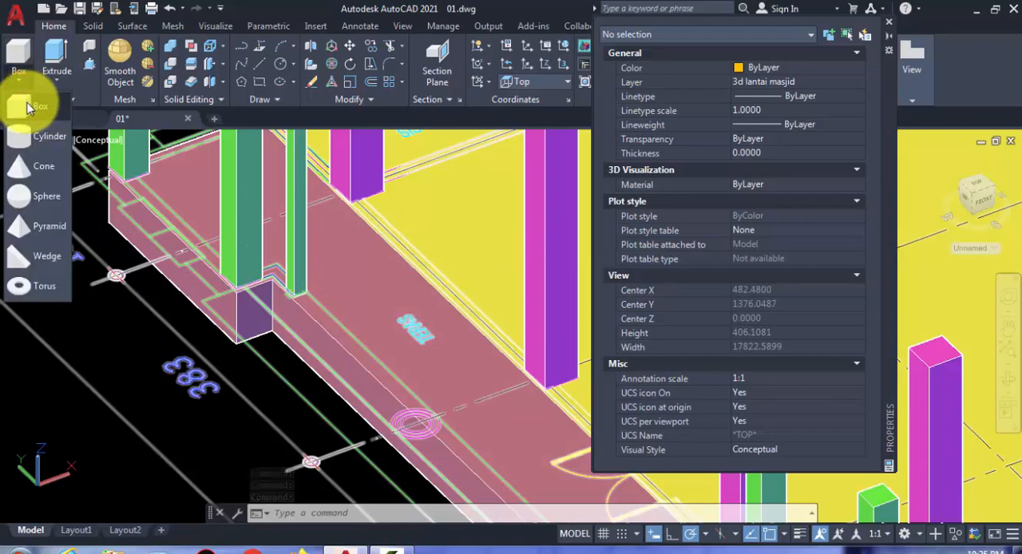
click(28, 106)
scroll(263, 294, up, 8)
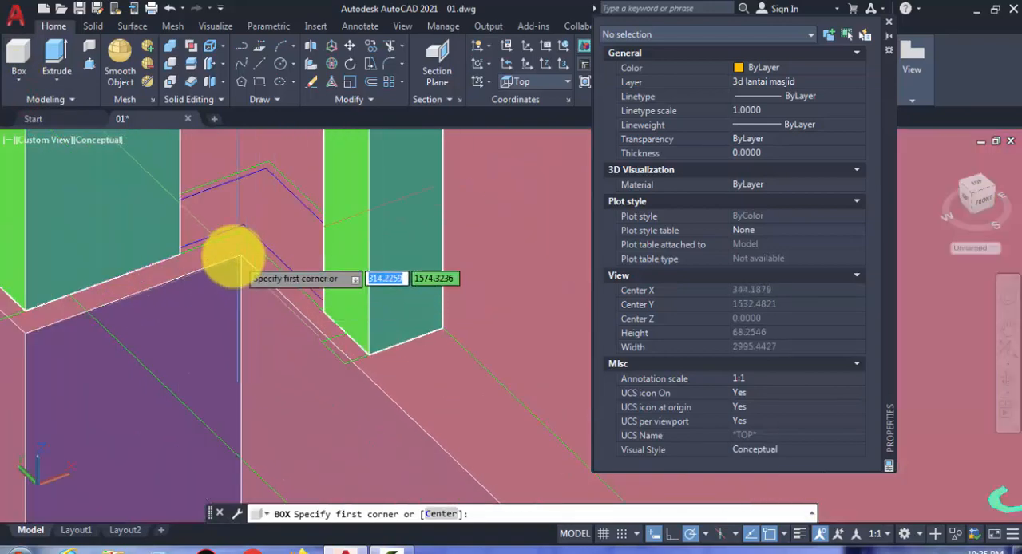
click(232, 256)
scroll(251, 424, down, 5)
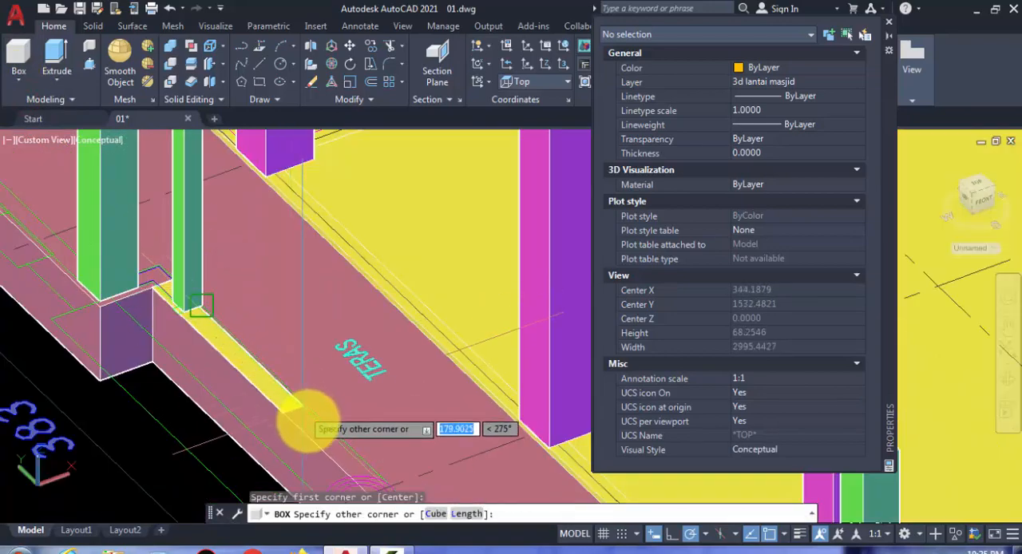
click(469, 517)
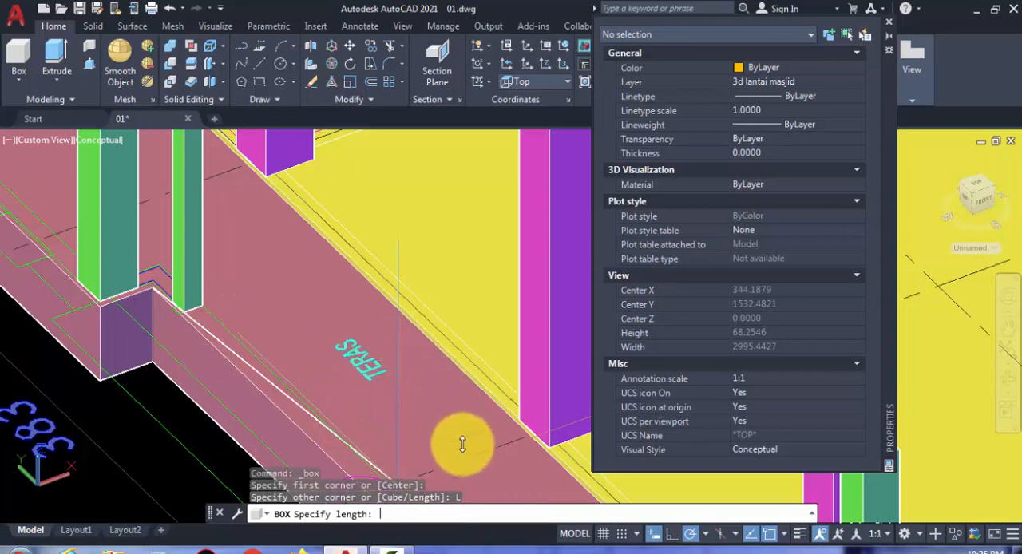
key(Return)
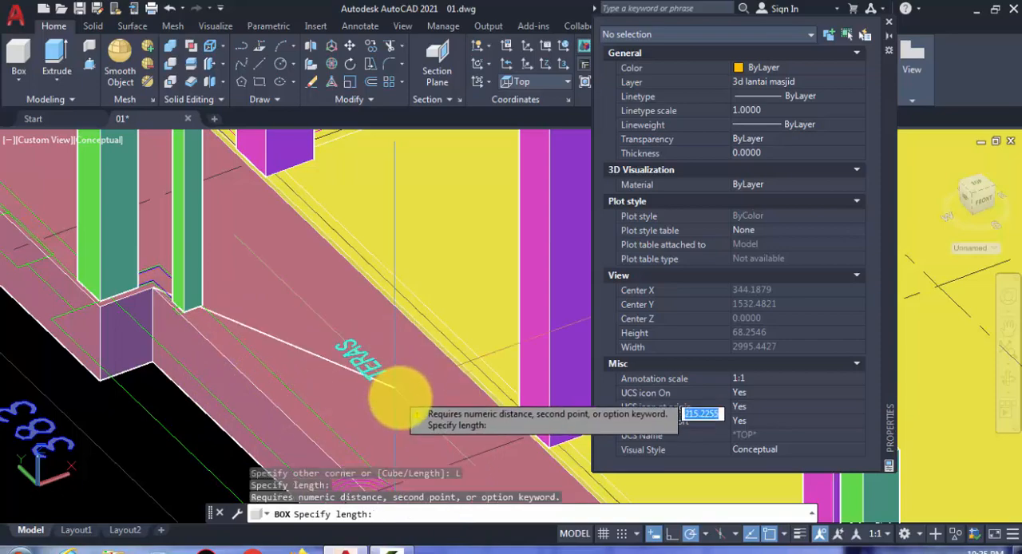
scroll(303, 367, down, 5)
middle_drag(304, 370, 223, 211)
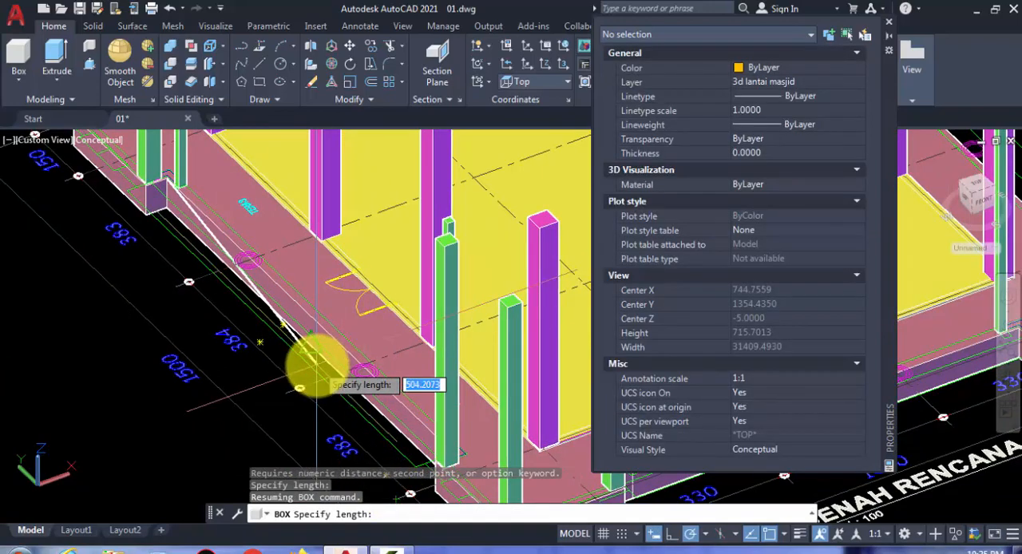
middle_drag(306, 356, 254, 364)
scroll(410, 354, up, 9)
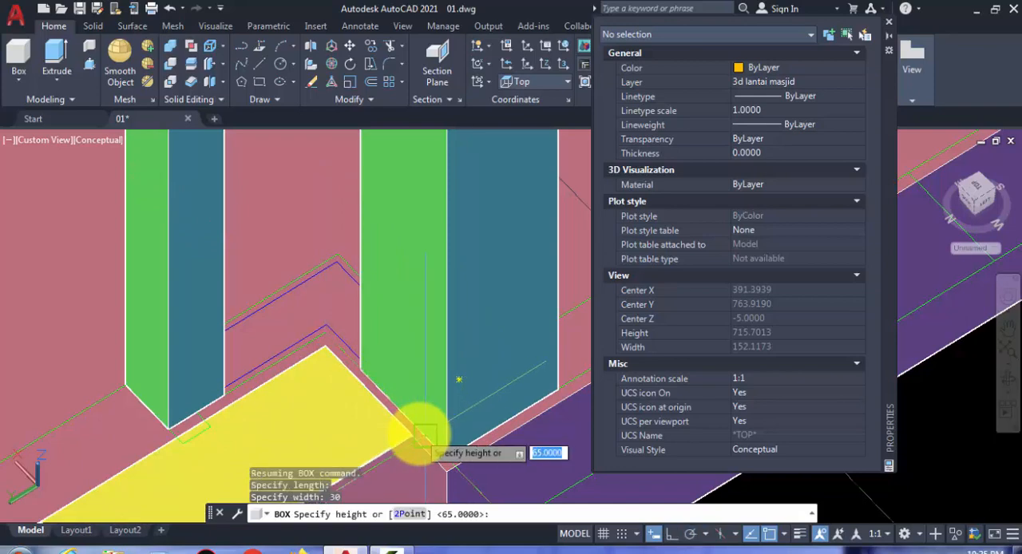
Step: Set the box's height by extending it down to the terrace solid's lower corner
scroll(364, 399, down, 5)
scroll(343, 431, up, 4)
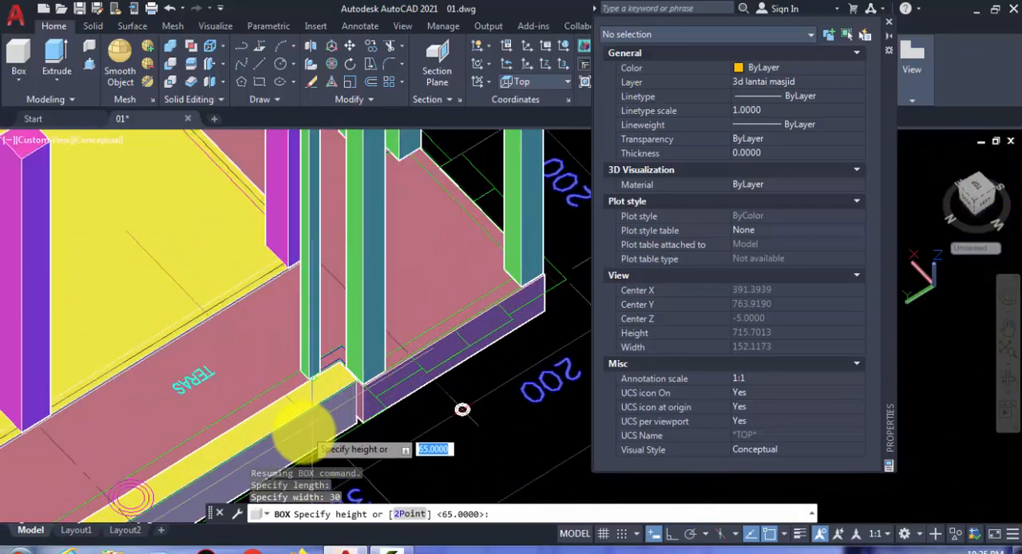
shift+middle_drag(307, 438, 281, 423)
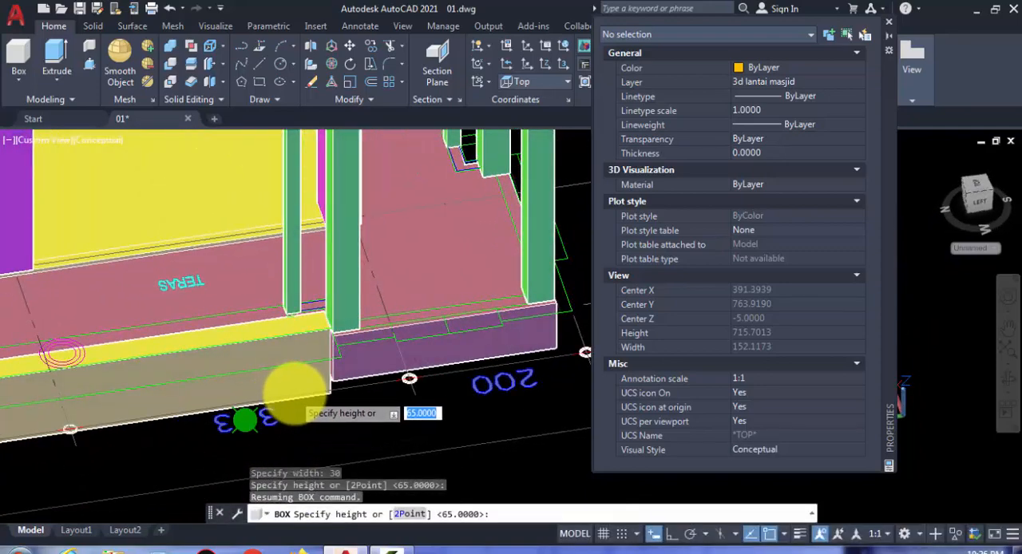
scroll(329, 375, up, 3)
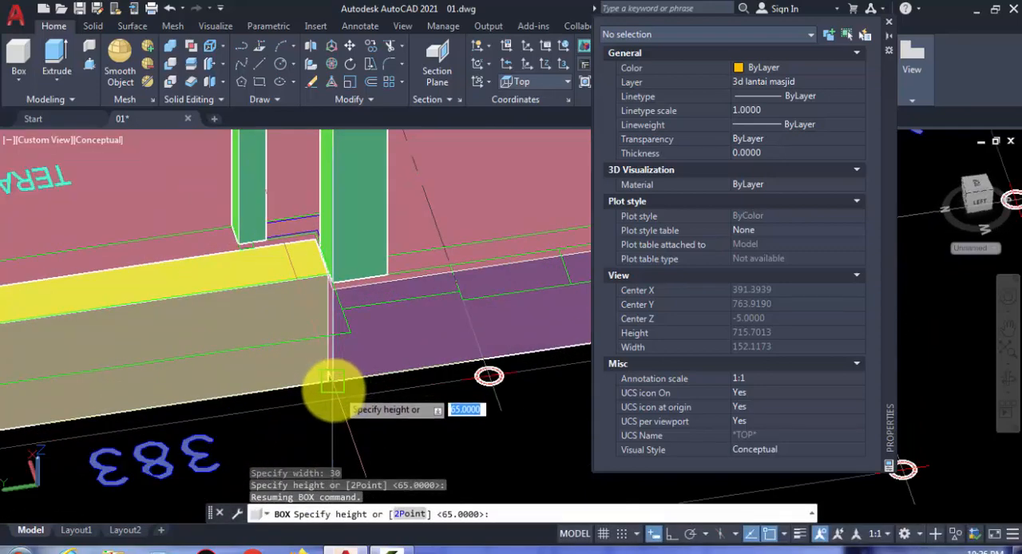
scroll(330, 378, up, 2)
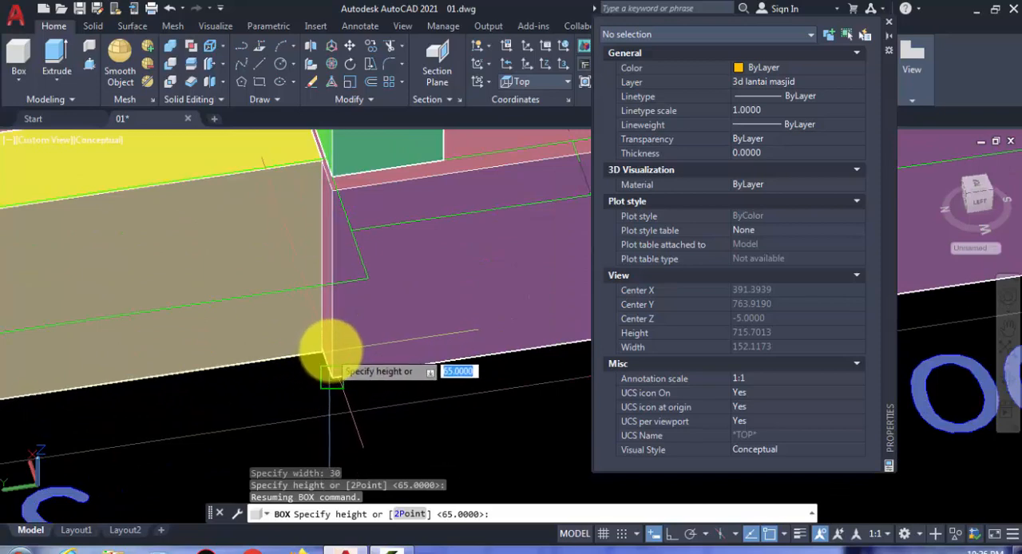
scroll(331, 344, down, 2)
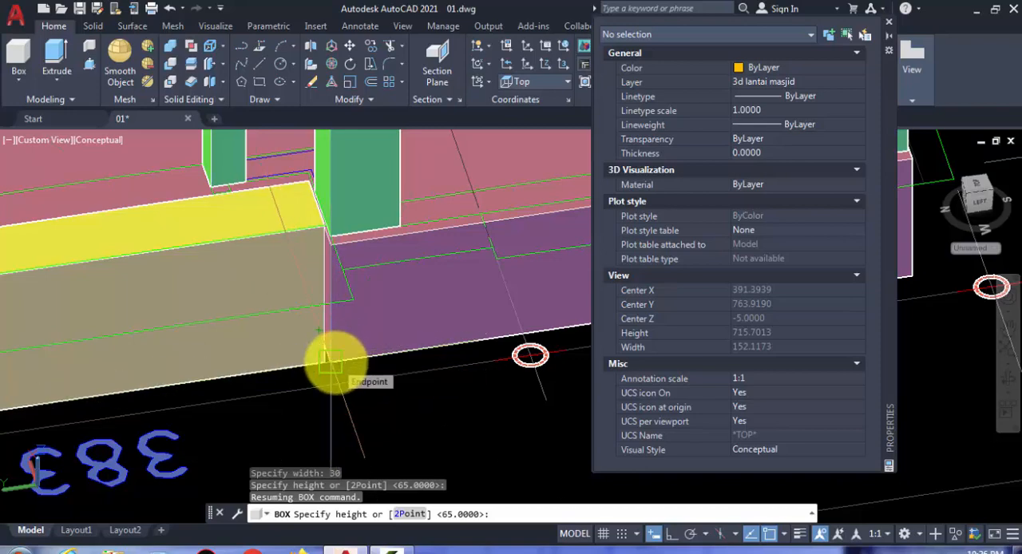
shift+middle_drag(335, 361, 316, 336)
key(Return)
Step: Move the new step box 20 straight down from the terrace's upper edge
click(289, 298)
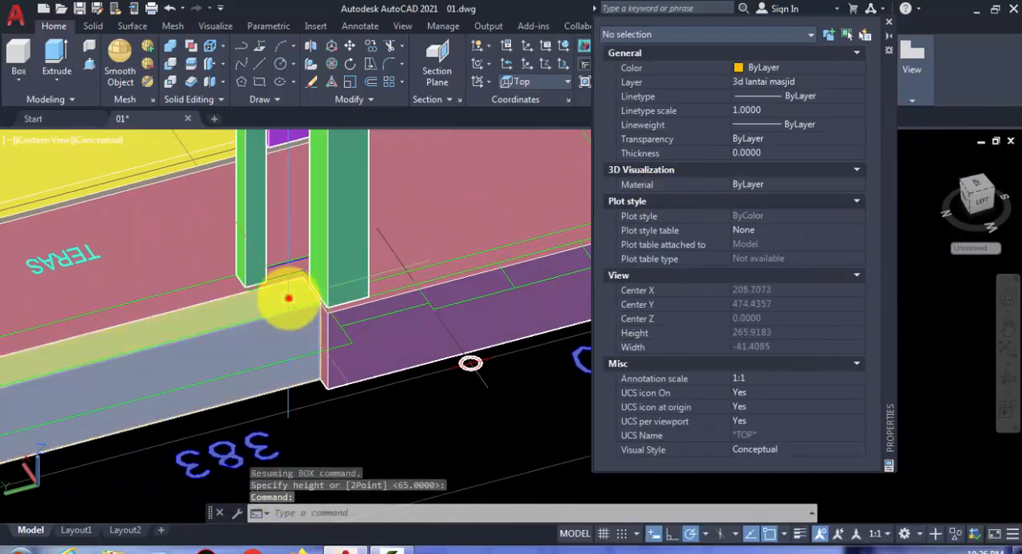
key(Return)
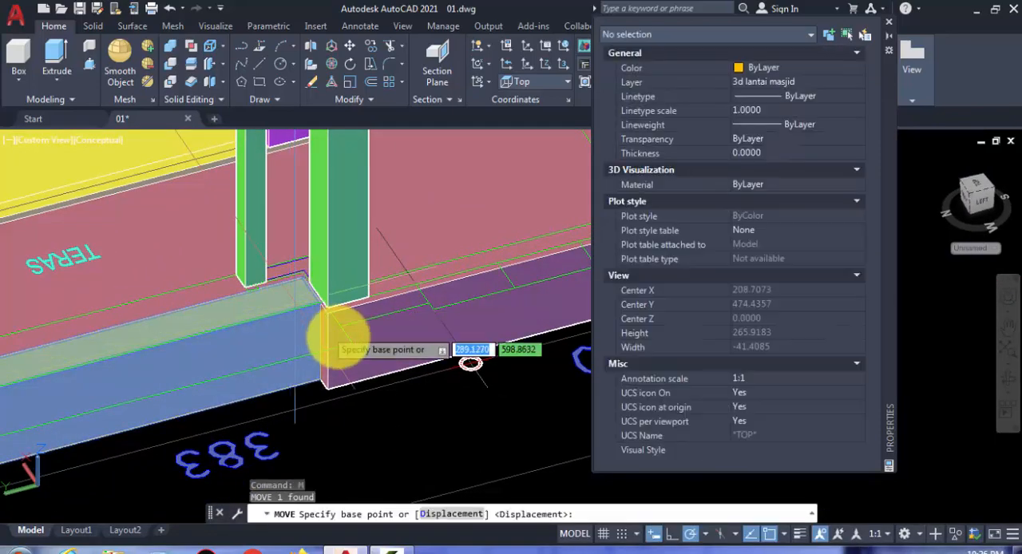
scroll(351, 340, up, 4)
click(372, 324)
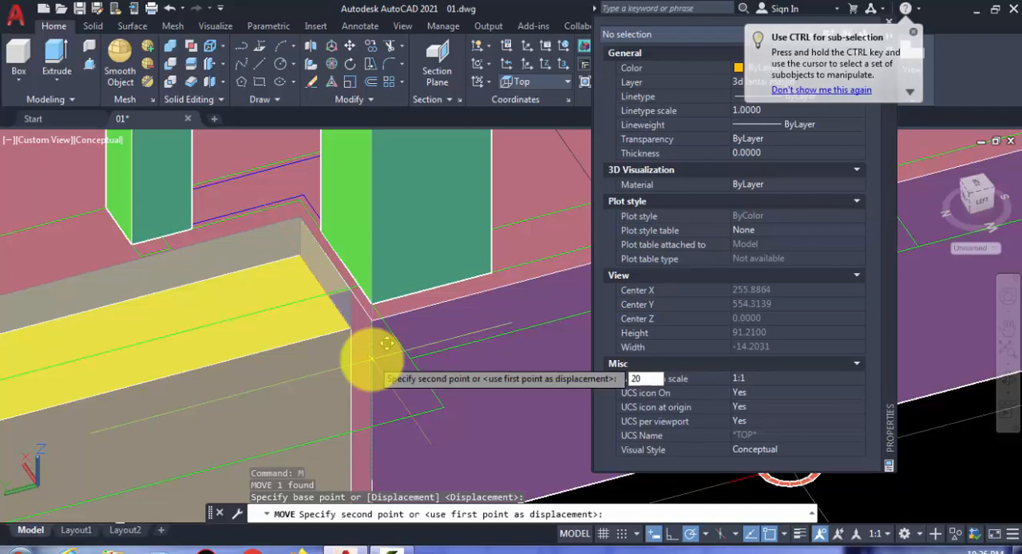
key(Return)
scroll(399, 291, down, 5)
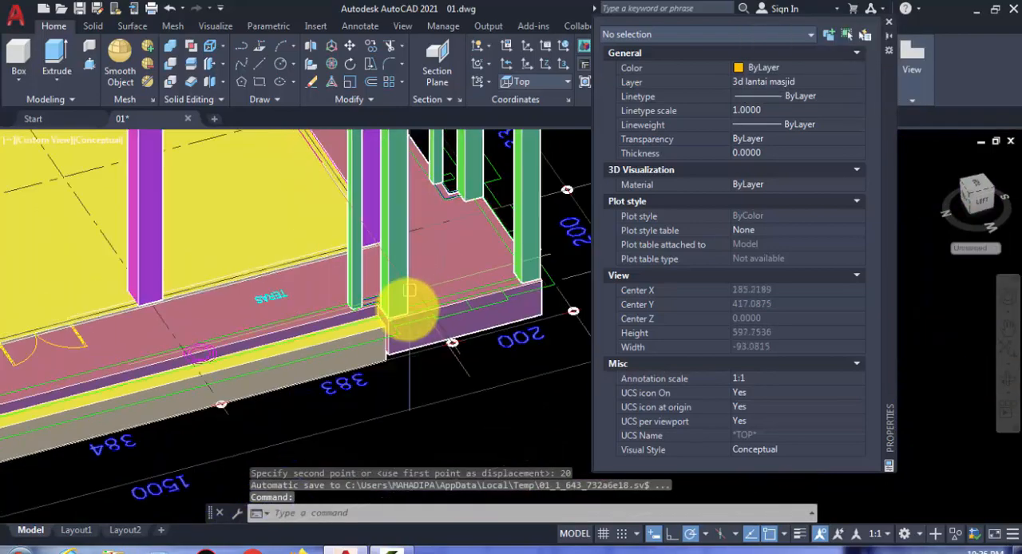
Step: Hide the grouped 2D floor plan objects and close the Properties palette
shift+middle_drag(367, 343, 573, 205)
scroll(318, 286, up, 3)
middle_drag(458, 236, 376, 370)
scroll(319, 281, down, 4)
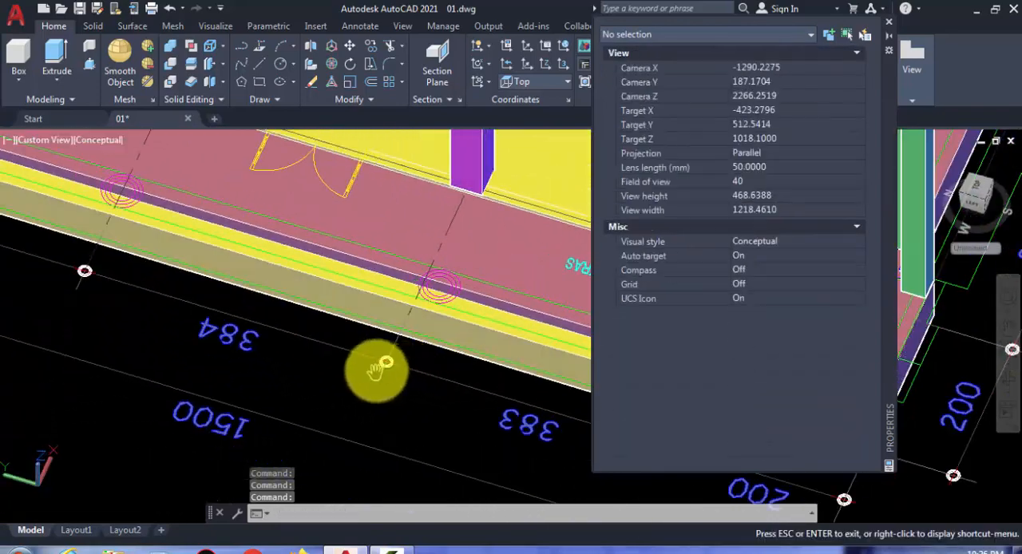
right_click(431, 388)
click(453, 119)
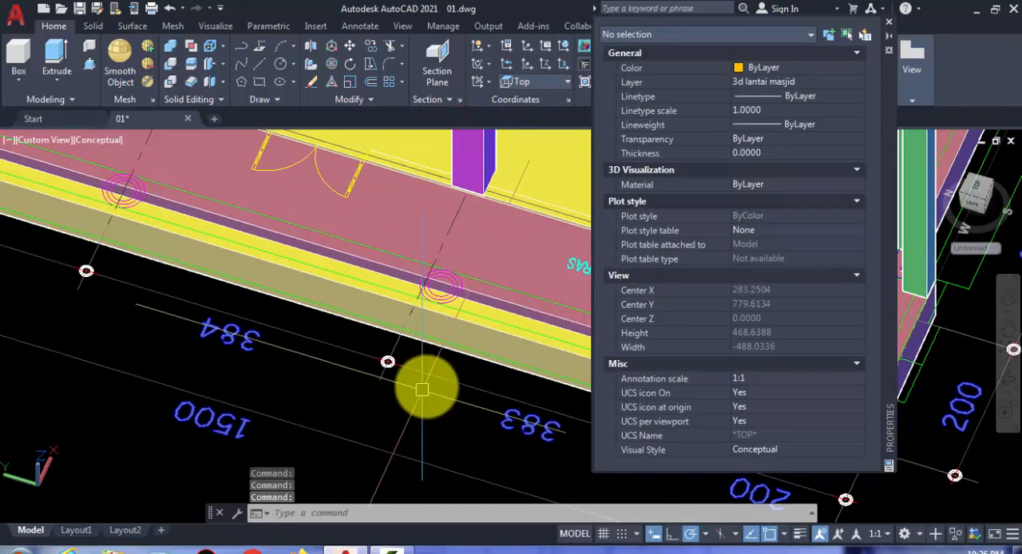
right_click(430, 378)
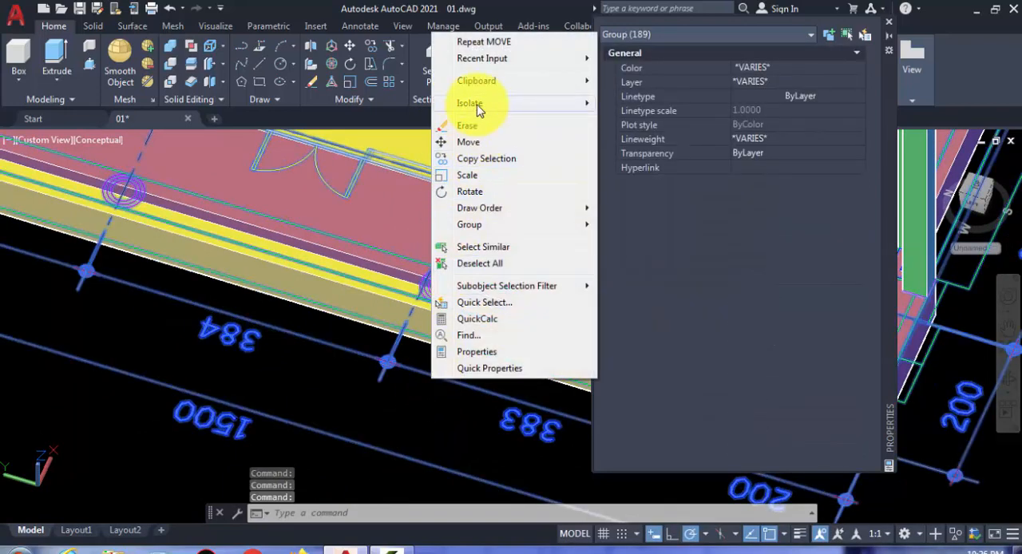
mouse_move(478, 109)
click(643, 119)
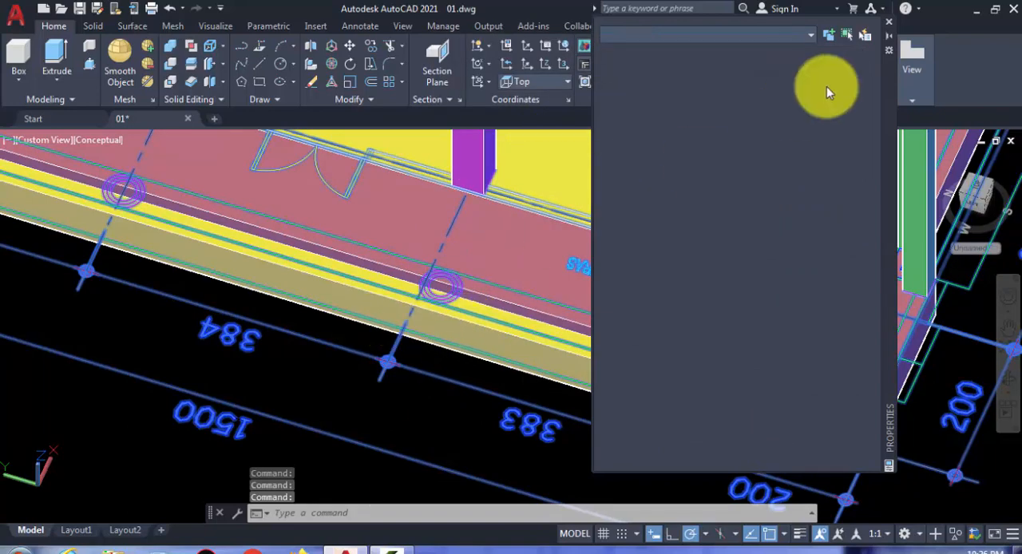
click(889, 24)
Step: Copy the new step box outward from its upper inner corner to its upper outer corner
scroll(424, 370, down, 3)
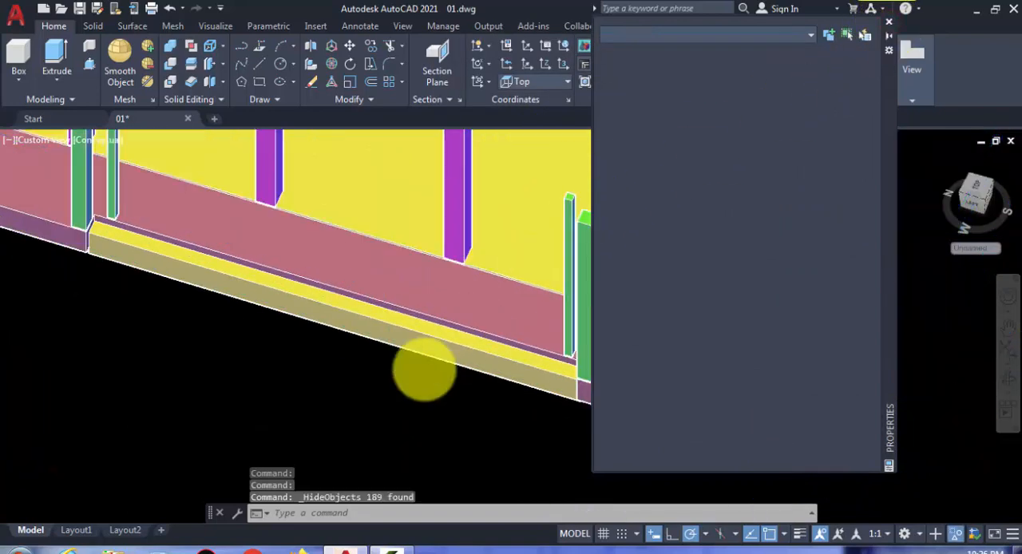
scroll(405, 368, down, 2)
middle_drag(404, 367, 420, 420)
scroll(461, 401, up, 3)
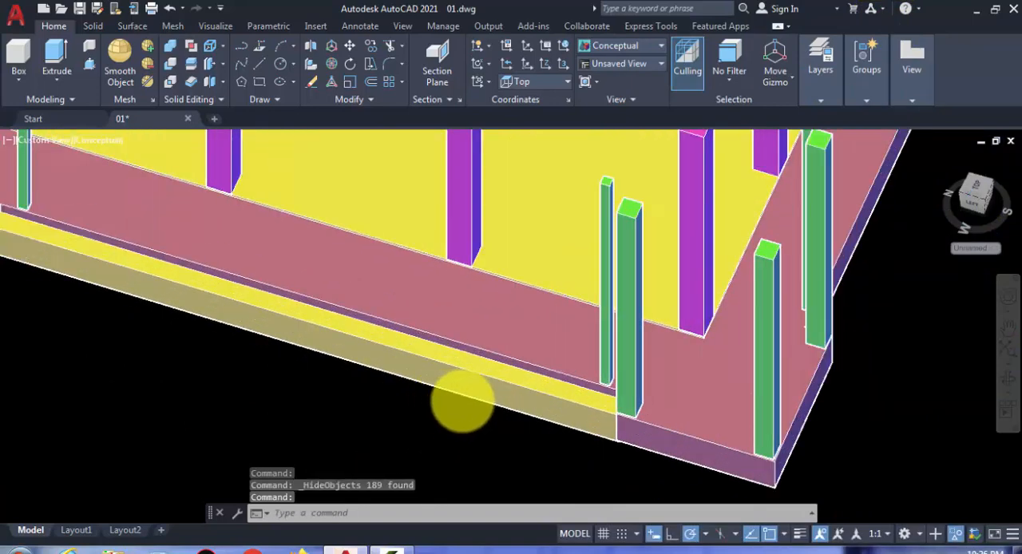
click(520, 385)
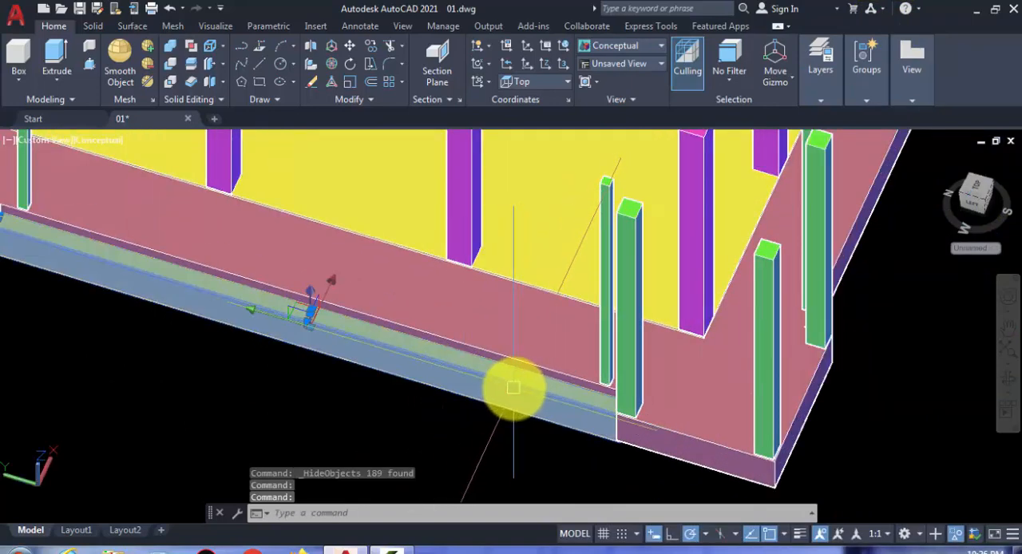
text(co)
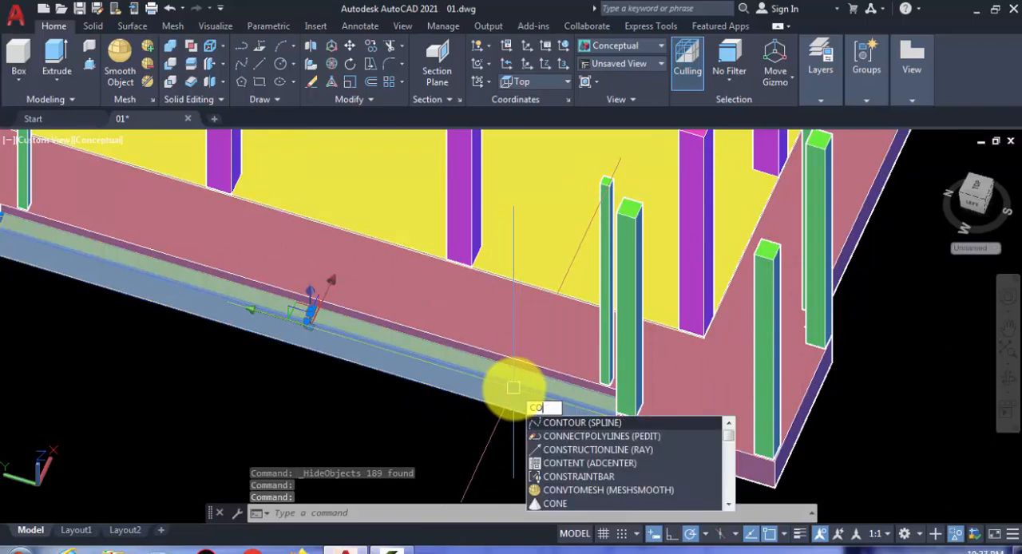
key(Return)
shift+middle_drag(519, 420, 647, 456)
scroll(647, 455, up, 6)
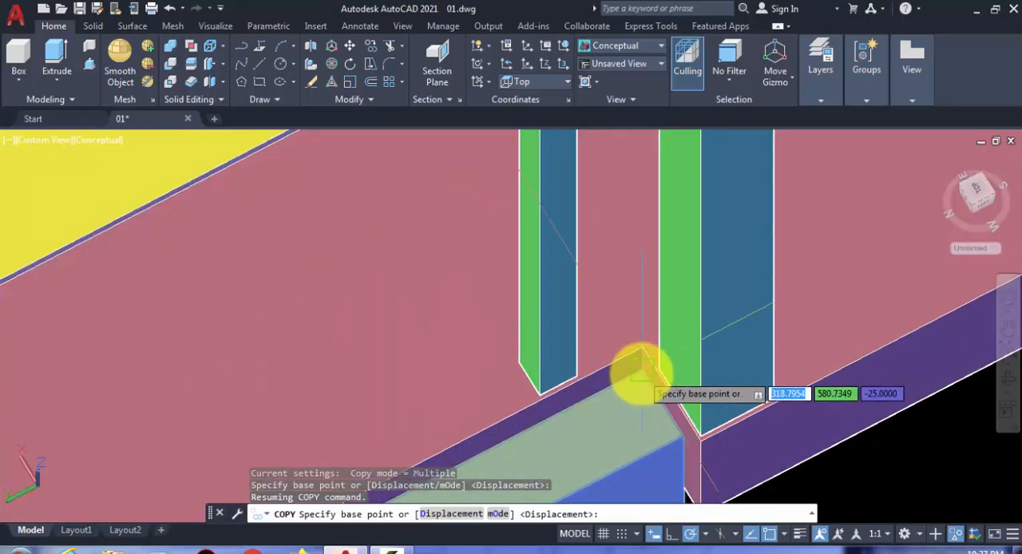
click(641, 374)
click(684, 437)
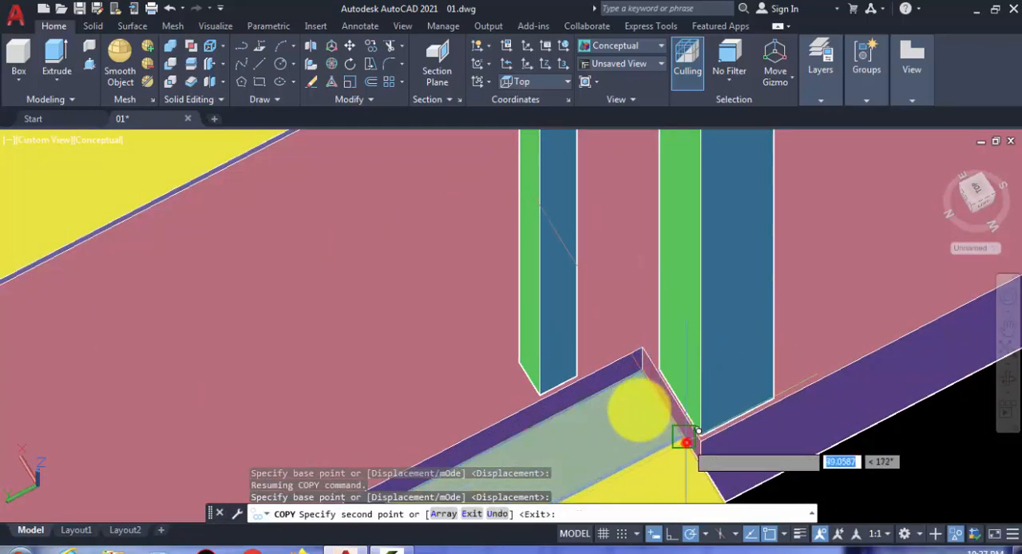
Step: Place another copy of the step box one more step width outward and finish copying
scroll(636, 402, down, 4)
middle_drag(623, 379, 545, 289)
scroll(552, 286, up, 3)
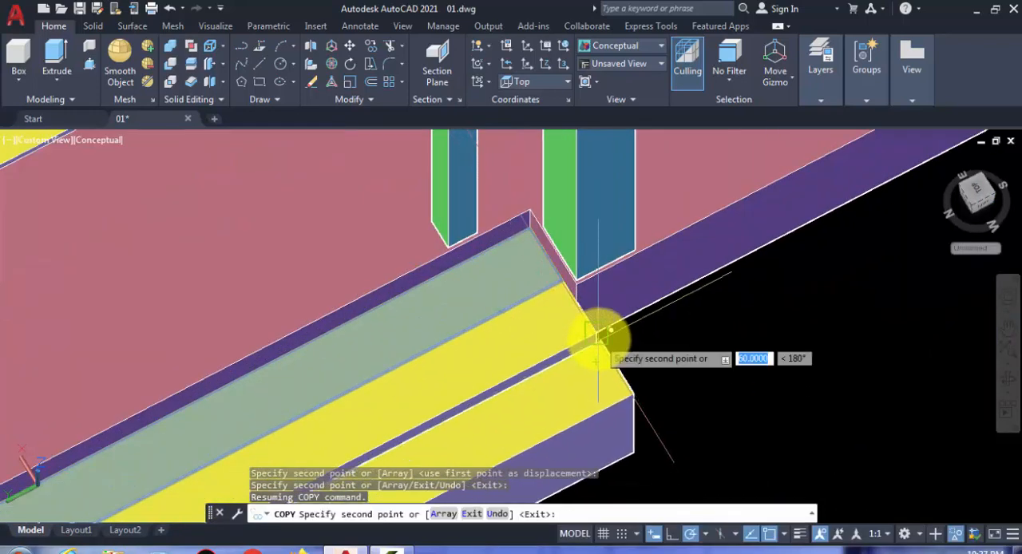
click(598, 337)
key(Return)
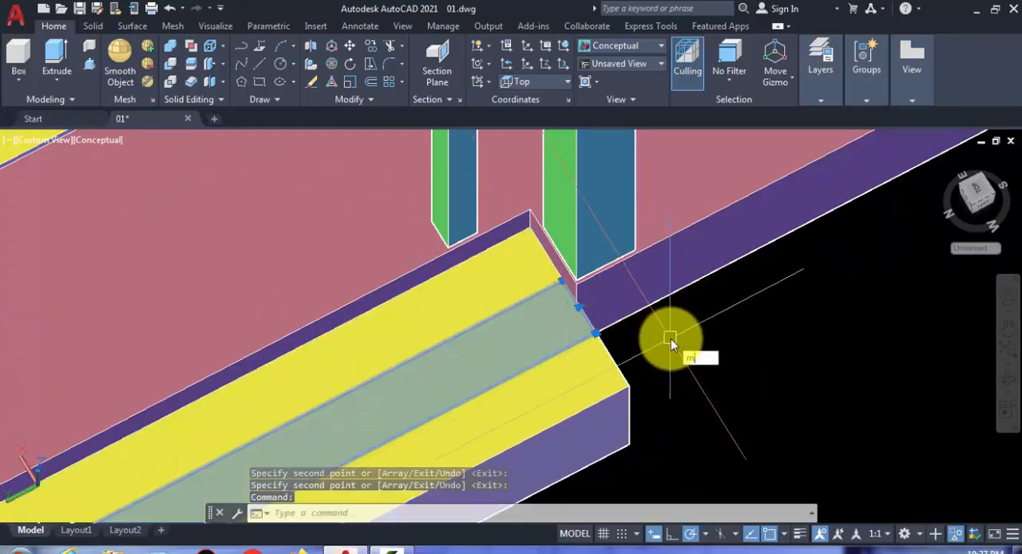
Step: Try to move the middle step box 20 straight down
text(m)
key(Return)
scroll(671, 344, down, 3)
click(742, 357)
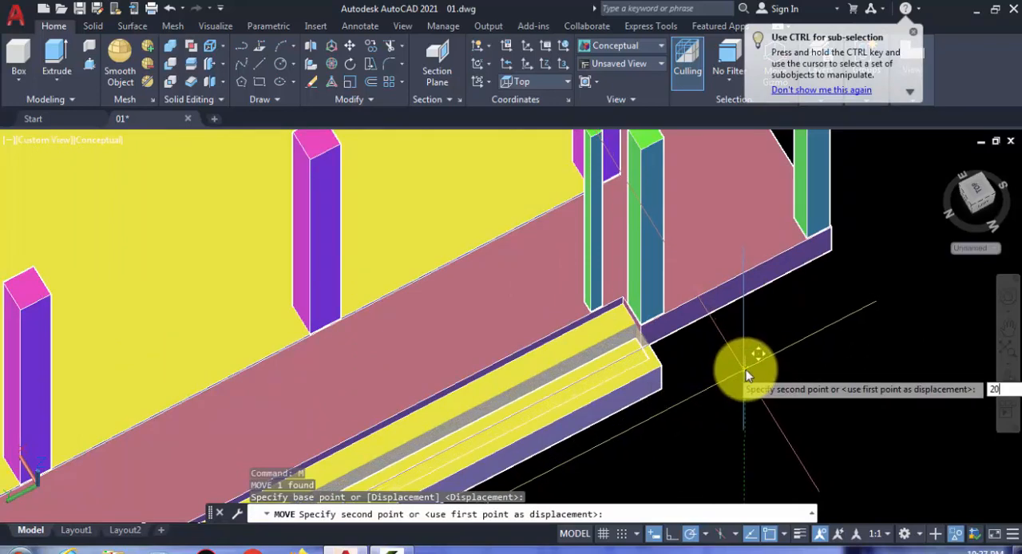
key(Return)
Step: Try to move the outermost step box 40 straight down
scroll(619, 395, up, 2)
click(618, 394)
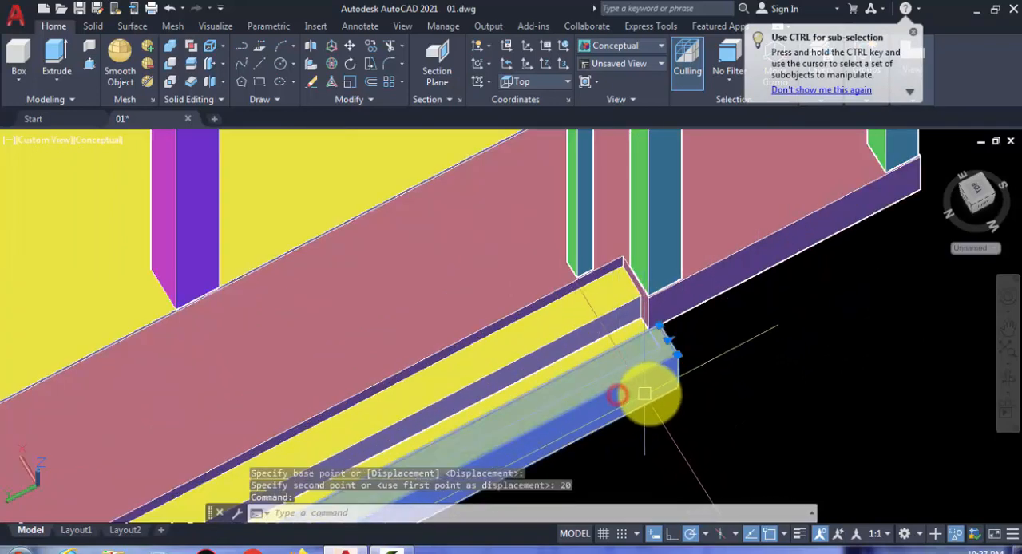
text(m)
key(Return)
click(768, 347)
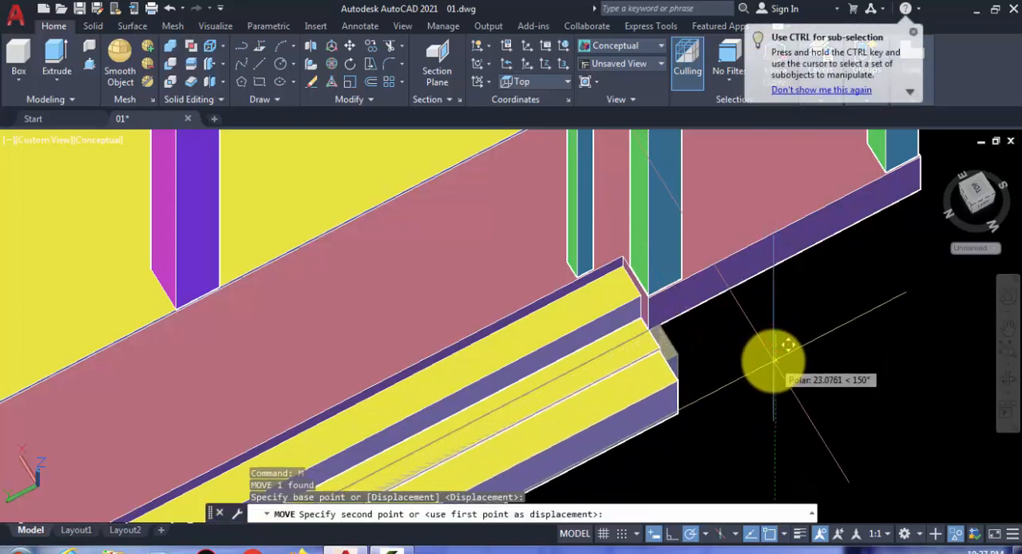
text(40)
key(Return)
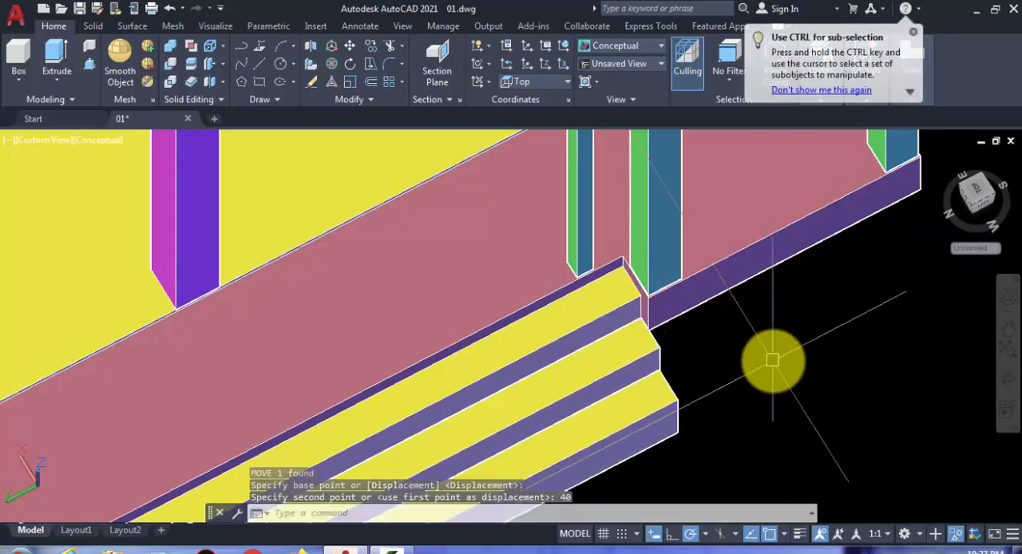
Step: Move the middle step box back against the inner step, placing its upper inner corner on that step's upper outer corner
scroll(745, 369, down, 3)
shift+middle_drag(700, 372, 588, 372)
scroll(673, 338, up, 8)
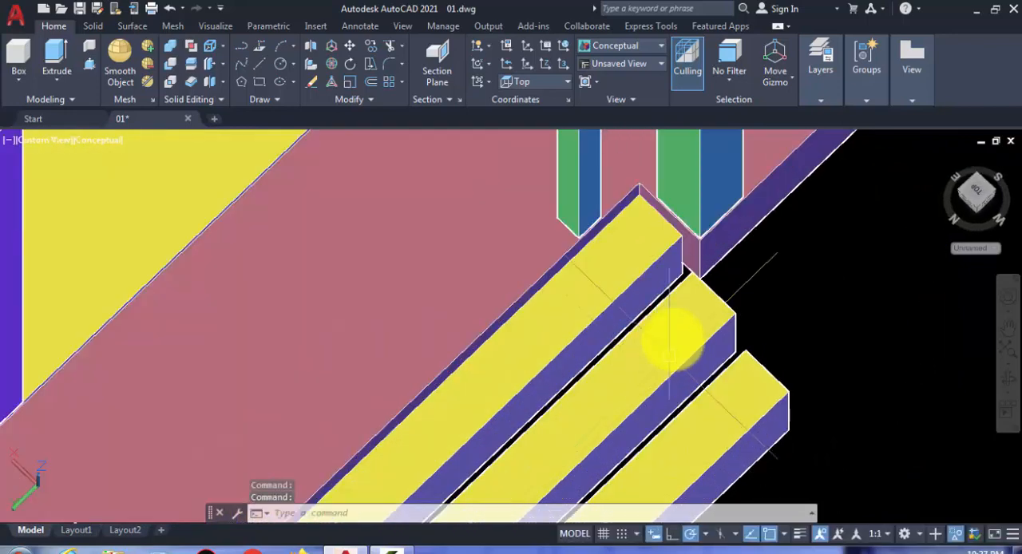
middle_drag(679, 311, 684, 315)
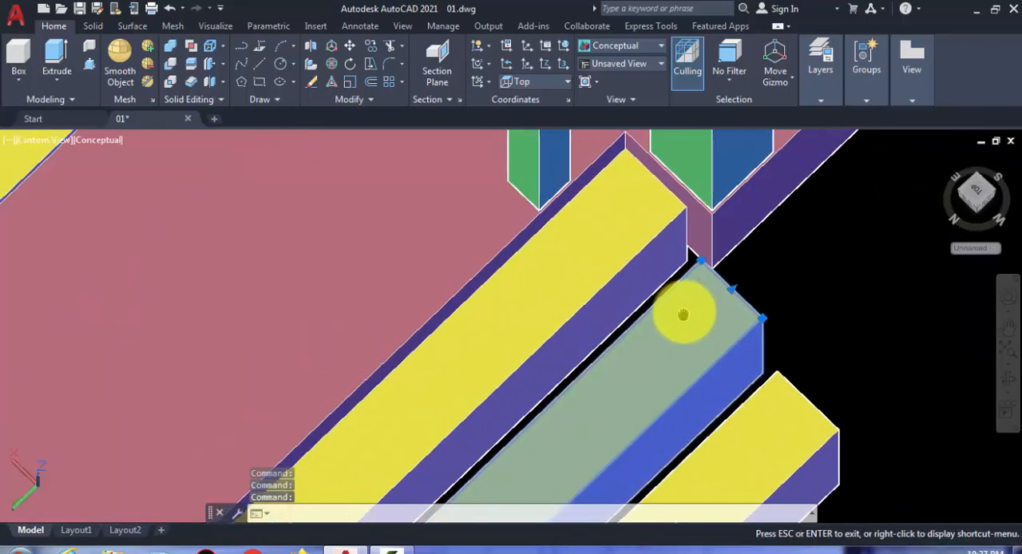
scroll(710, 245, up, 3)
text(m)
key(Return)
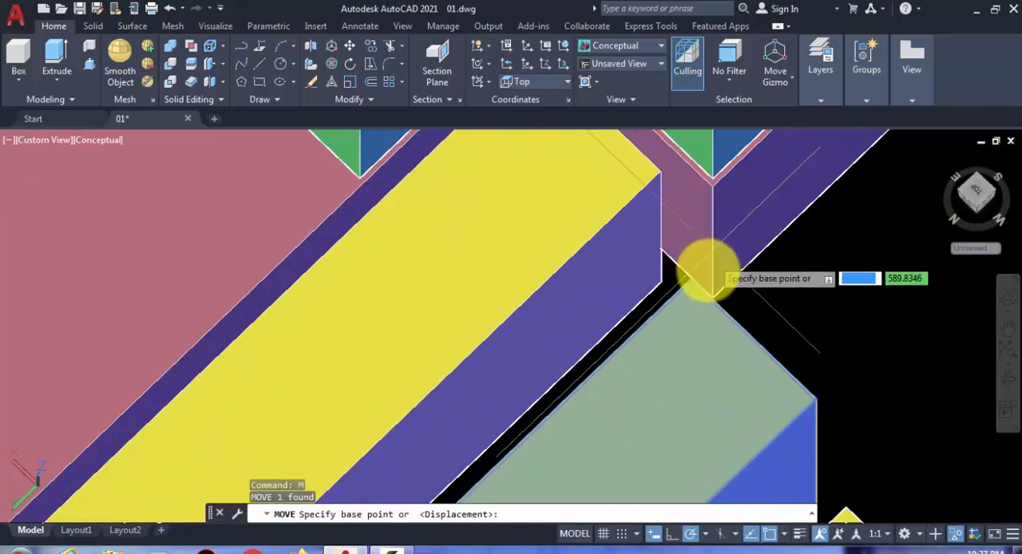
click(687, 289)
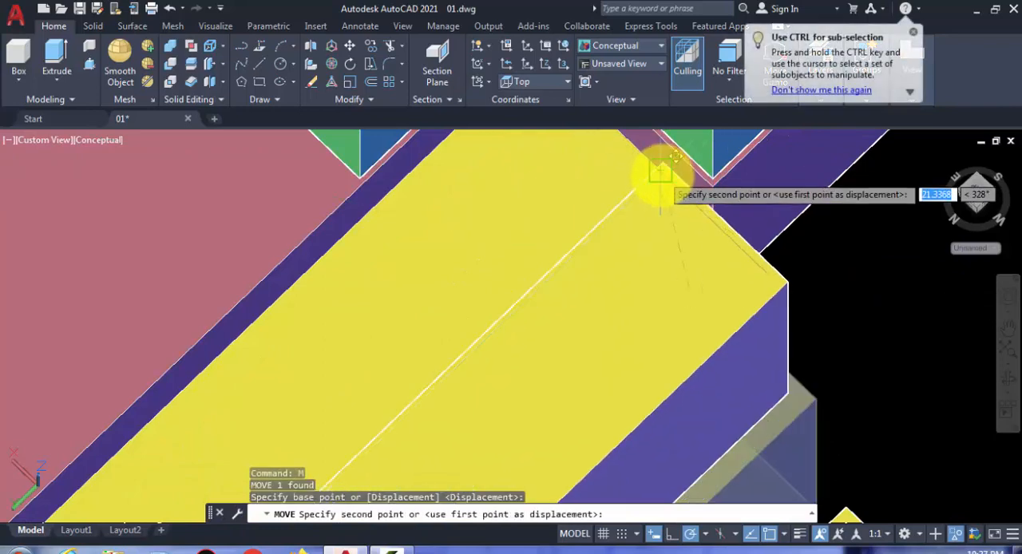
click(661, 173)
scroll(694, 239, down, 2)
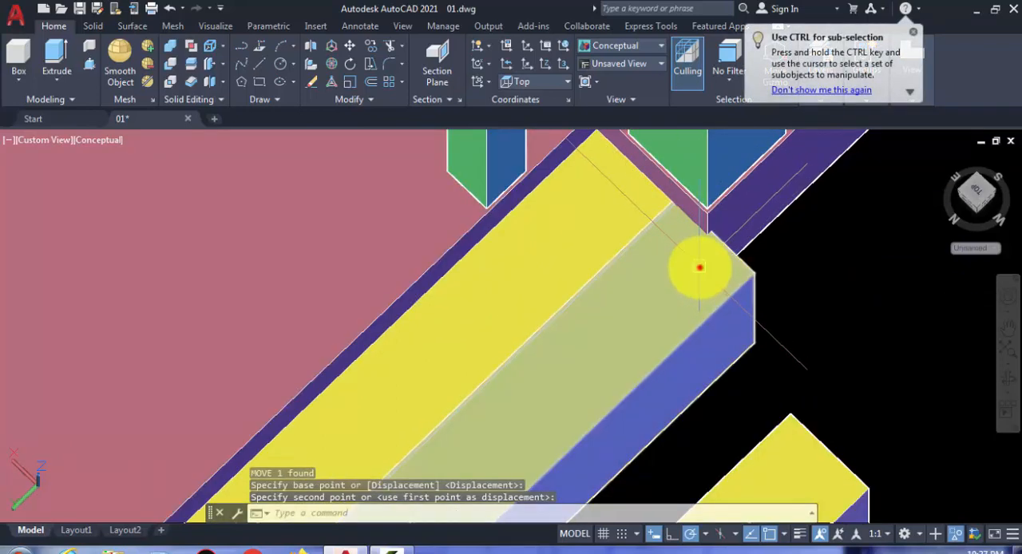
click(717, 266)
scroll(727, 319, up, 2)
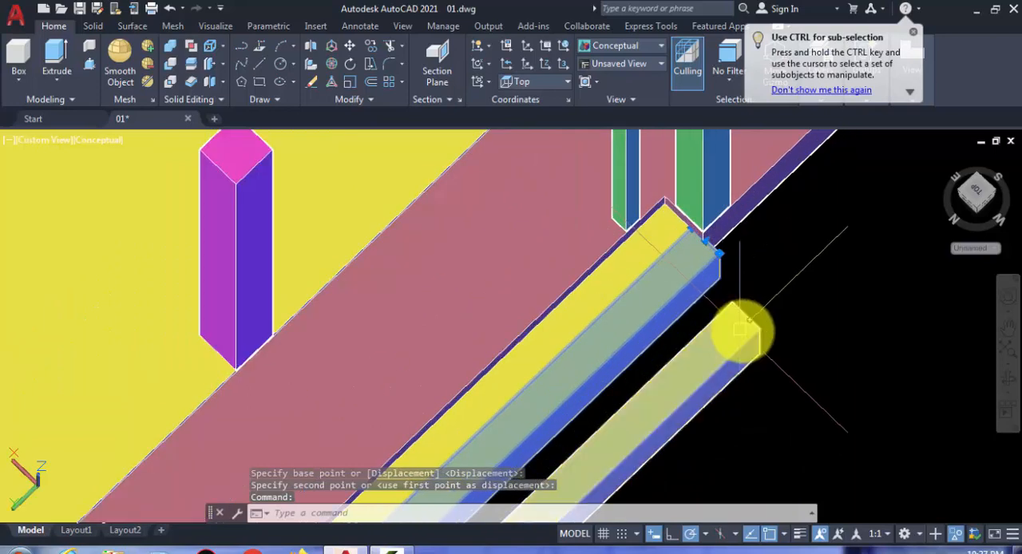
click(742, 329)
text(m)
key(Return)
scroll(725, 312, up, 2)
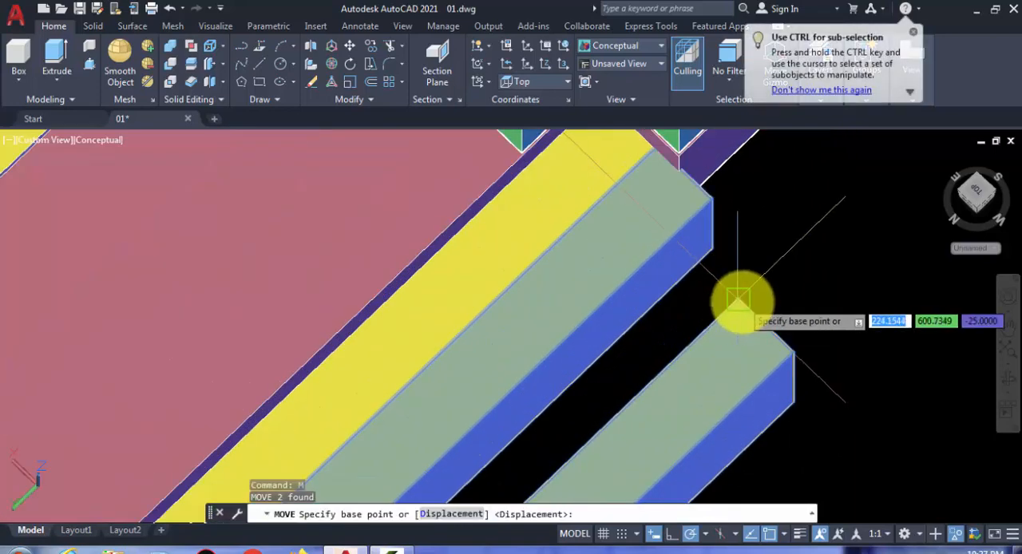
click(740, 302)
key(Escape)
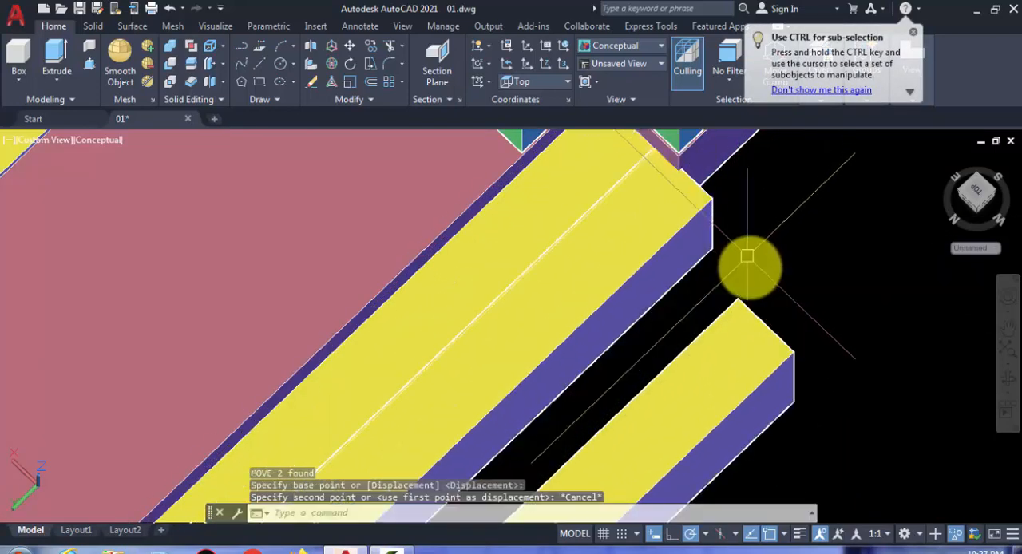
key(Escape)
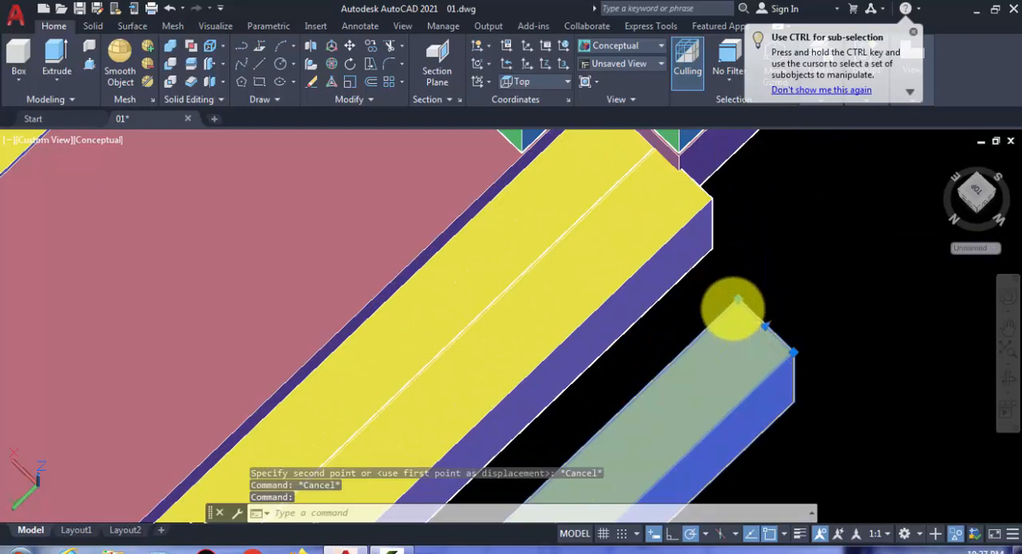
Step: Move the outermost step box back against the middle step, placing its upper inner corner on that step's upper outer corner
text(m)
key(Return)
click(737, 302)
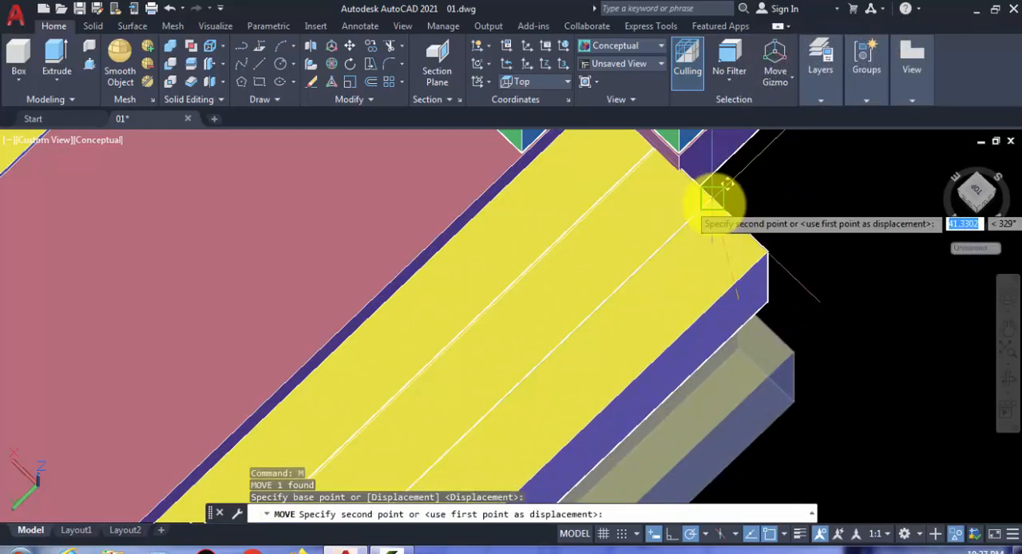
click(713, 200)
scroll(673, 231, down, 1)
Step: Move the middle step box 20 straight down along Z
click(659, 225)
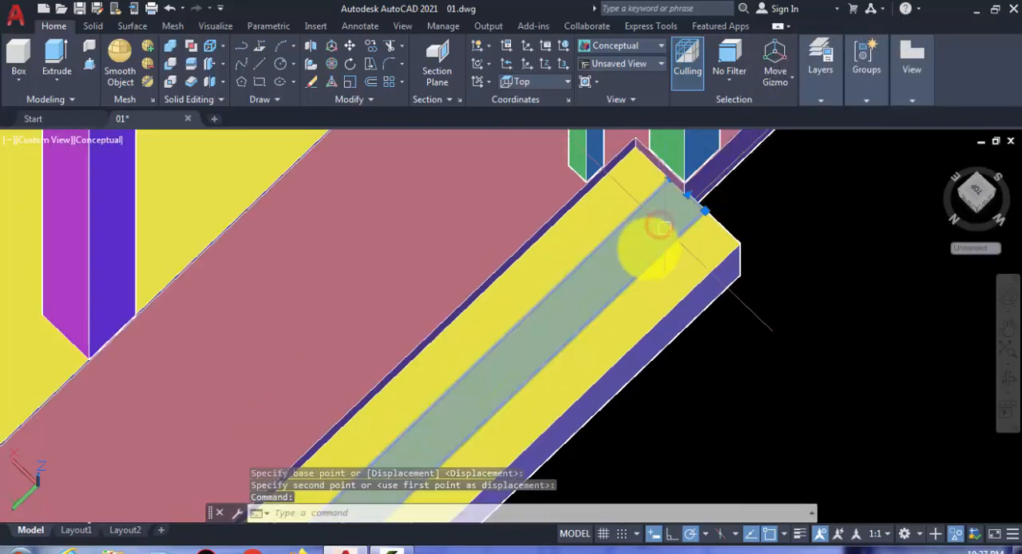
text(m)
key(Return)
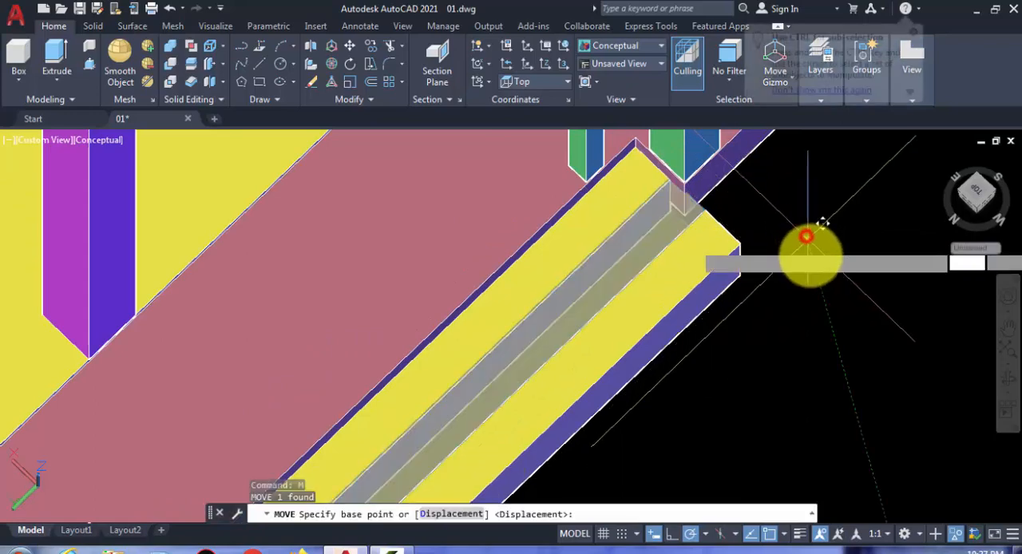
click(803, 238)
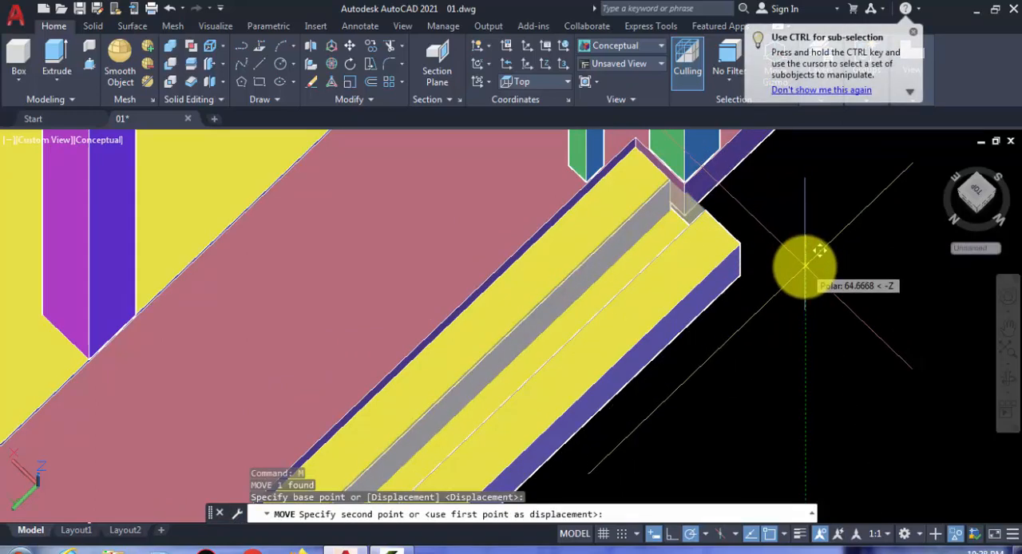
key(Return)
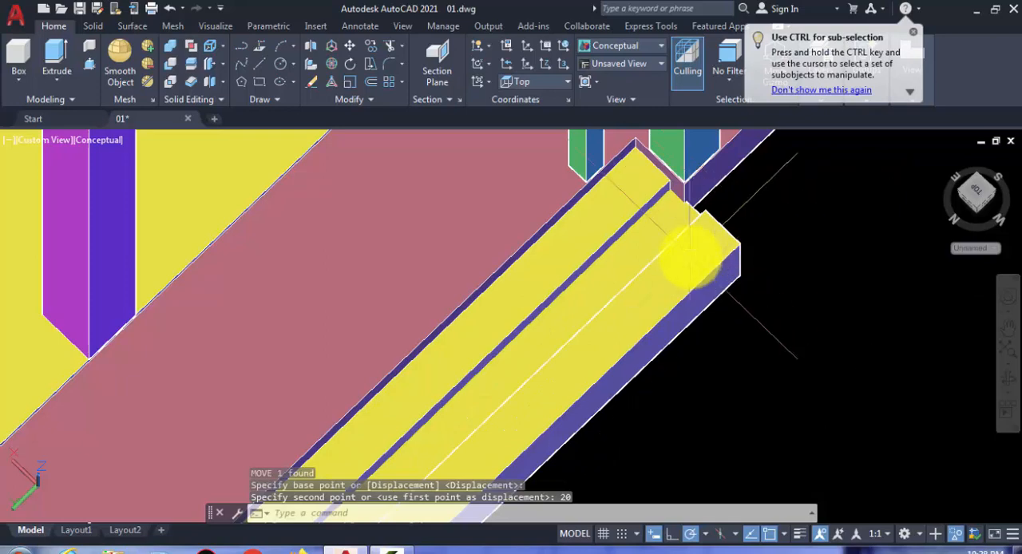
Step: Move the outermost step box 40 straight down along Z
click(706, 272)
text(m)
key(Return)
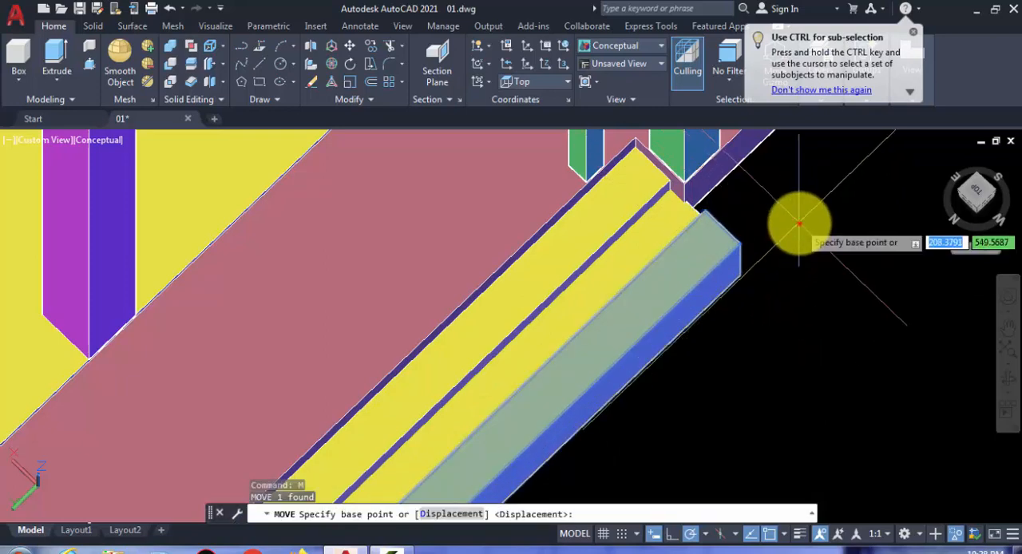
click(799, 240)
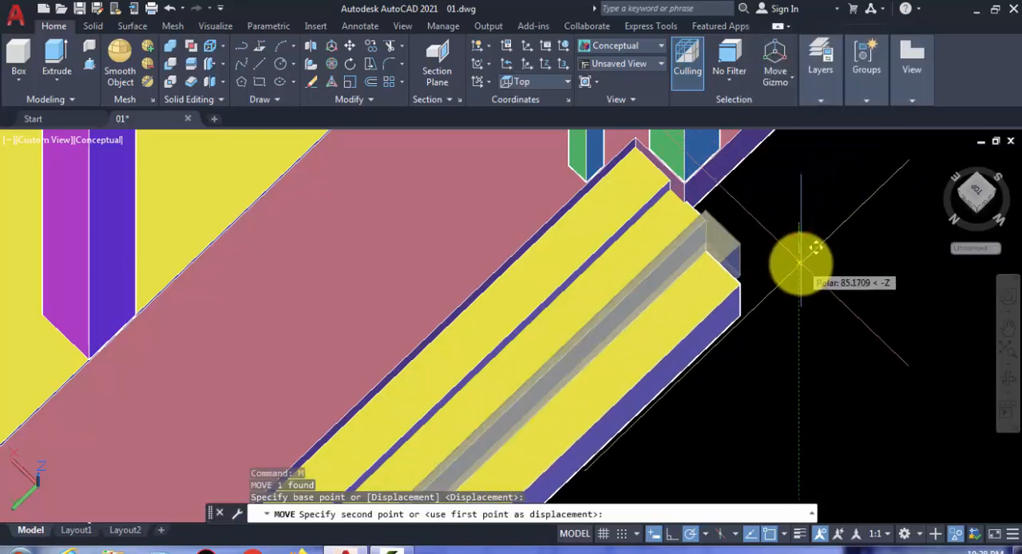
key(Return)
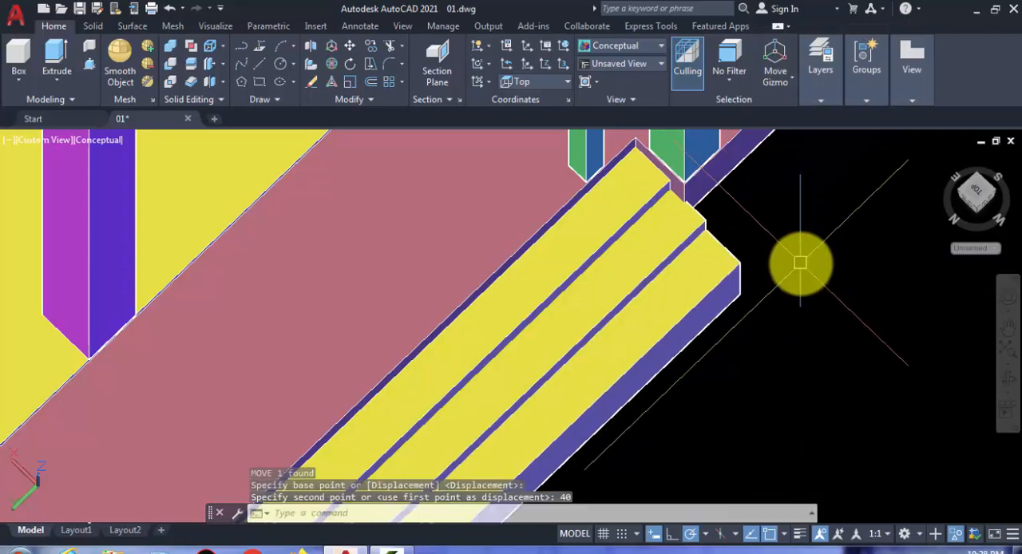
Step: Press-pull the middle step's underside down to the level of the outermost step's bottom edge
scroll(679, 291, down, 3)
shift+middle_drag(561, 240, 205, 132)
shift+middle_drag(468, 310, 415, 306)
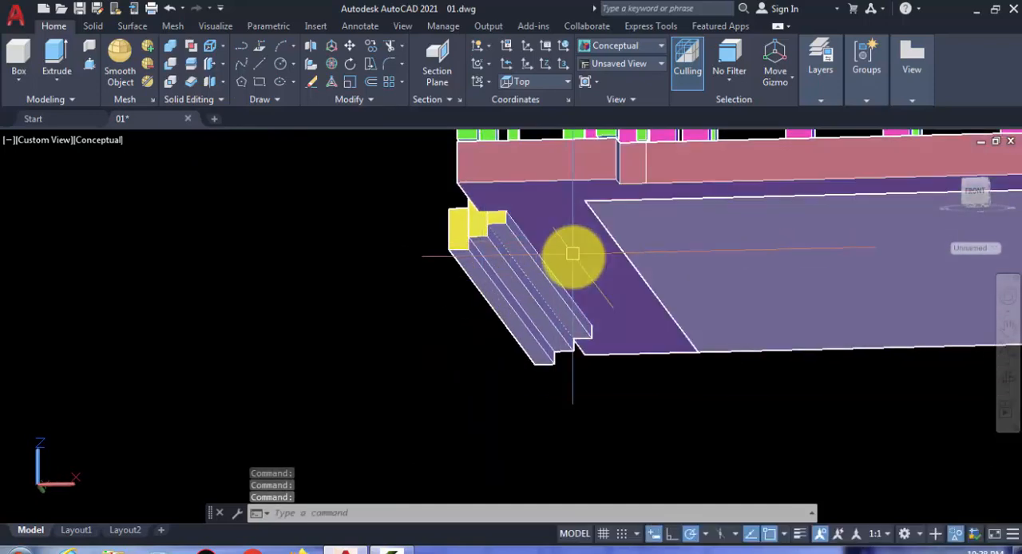
scroll(555, 251, up, 4)
scroll(463, 236, up, 2)
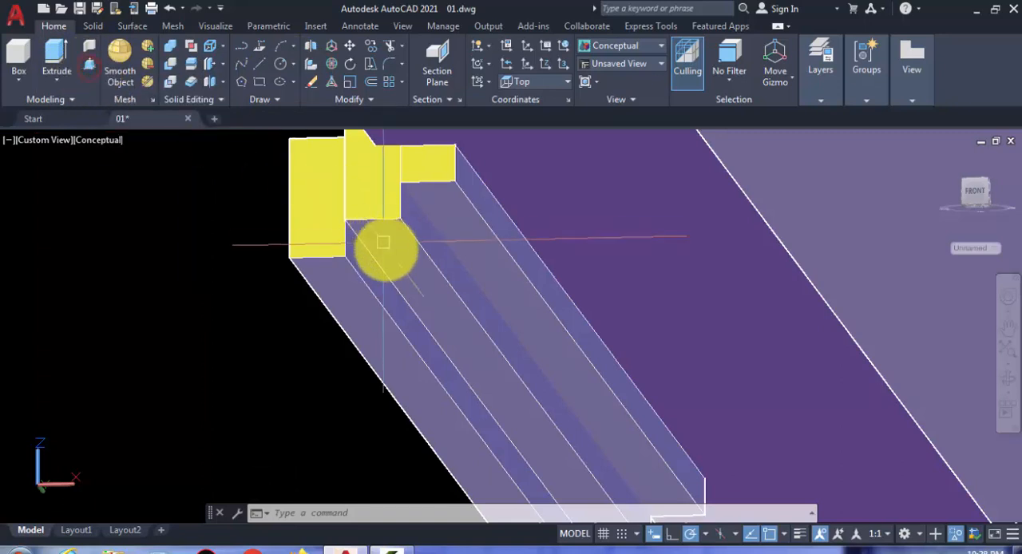
click(90, 64)
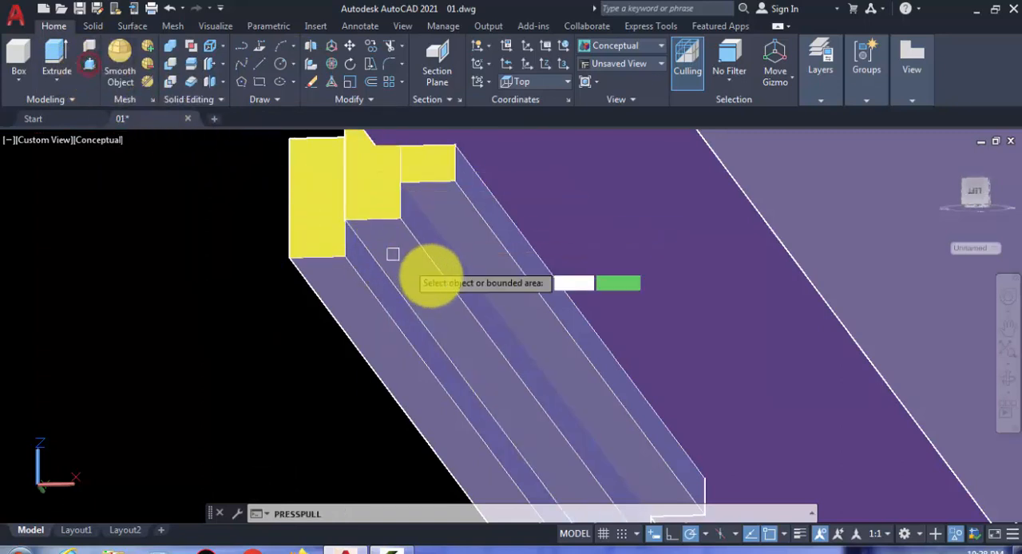
click(415, 276)
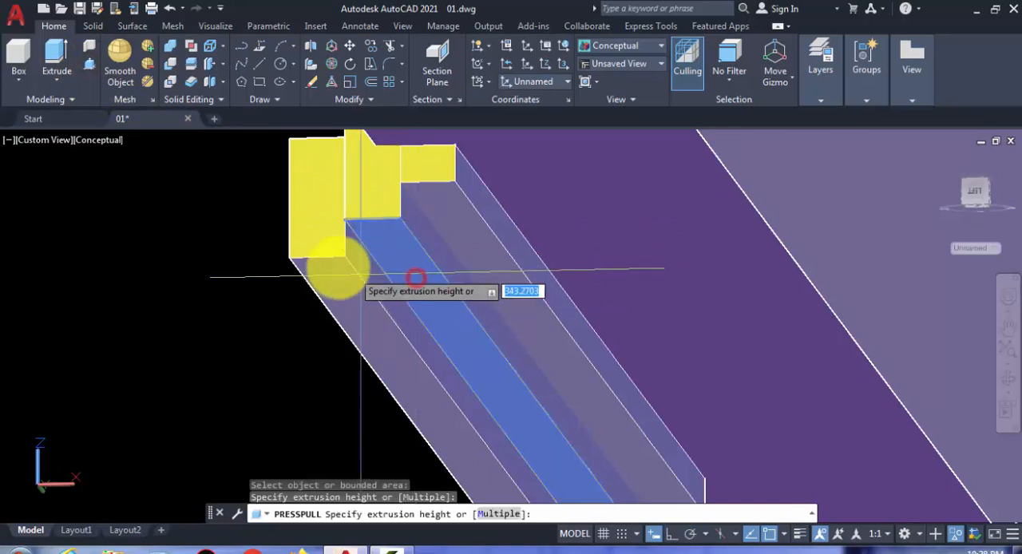
click(343, 260)
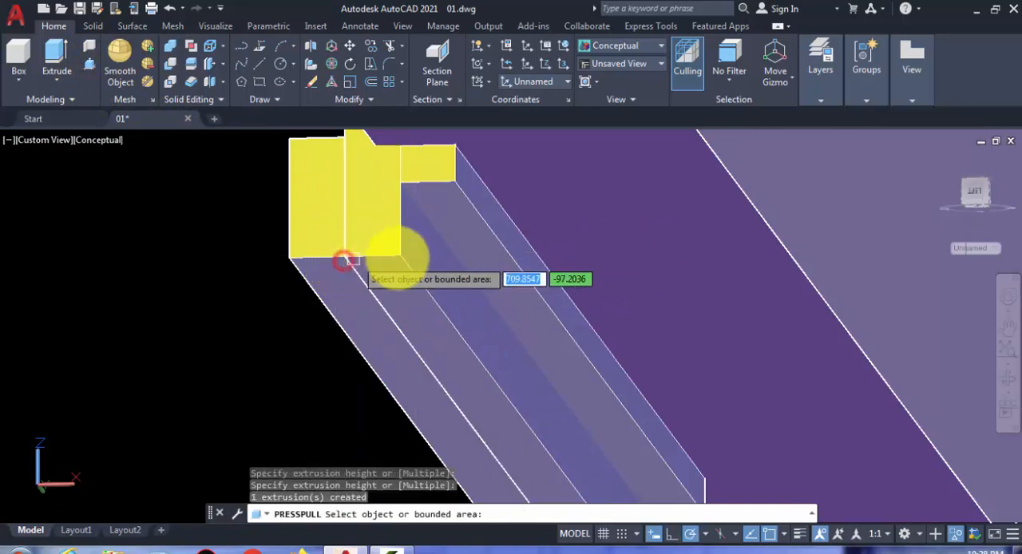
Step: Press-pull the undersides of the innermost step and the terrace down to the level of the outermost step's bottom edge
click(444, 216)
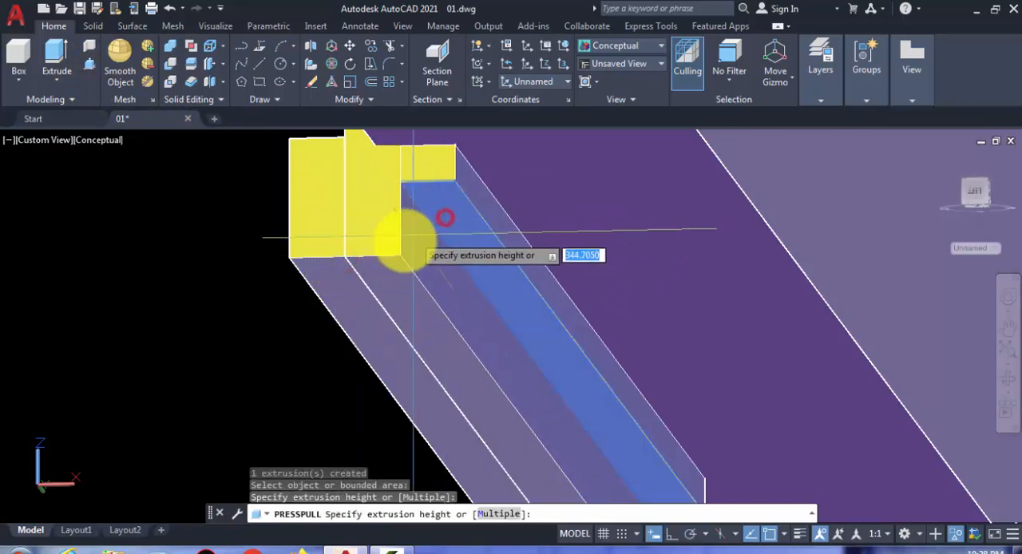
click(401, 249)
click(641, 208)
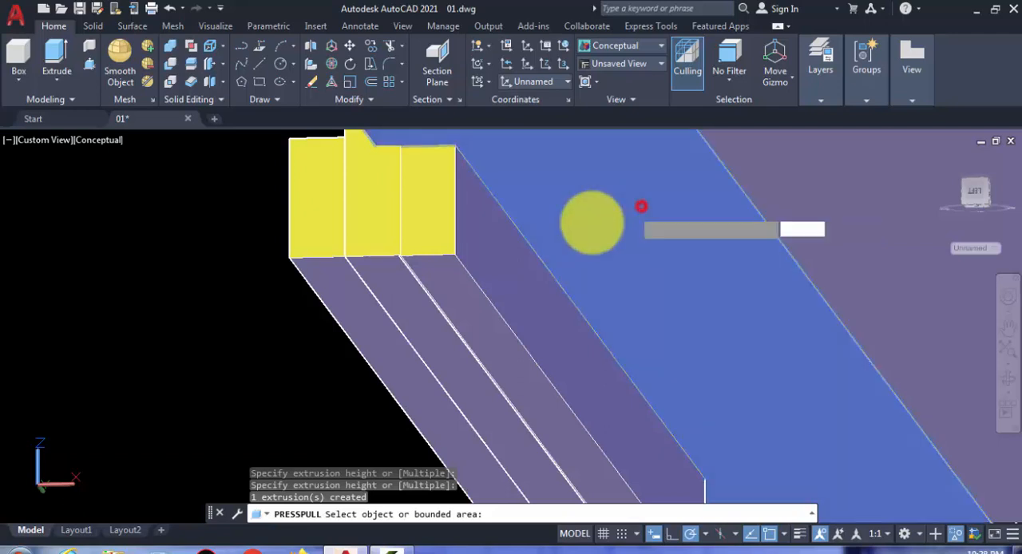
click(450, 250)
Step: Press-pull the main slab's recessed underside down to the terrace's bottom level
scroll(456, 256, down, 3)
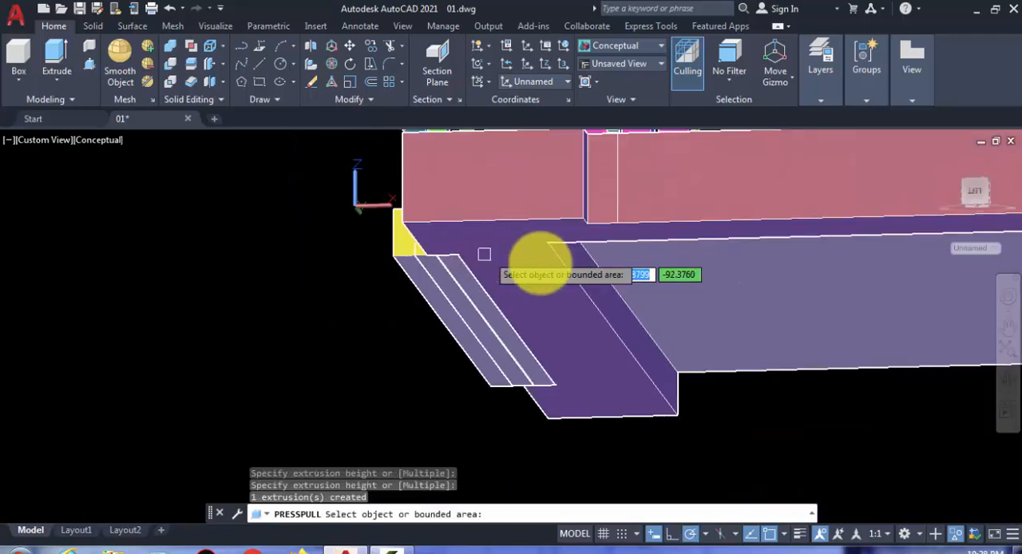
click(661, 265)
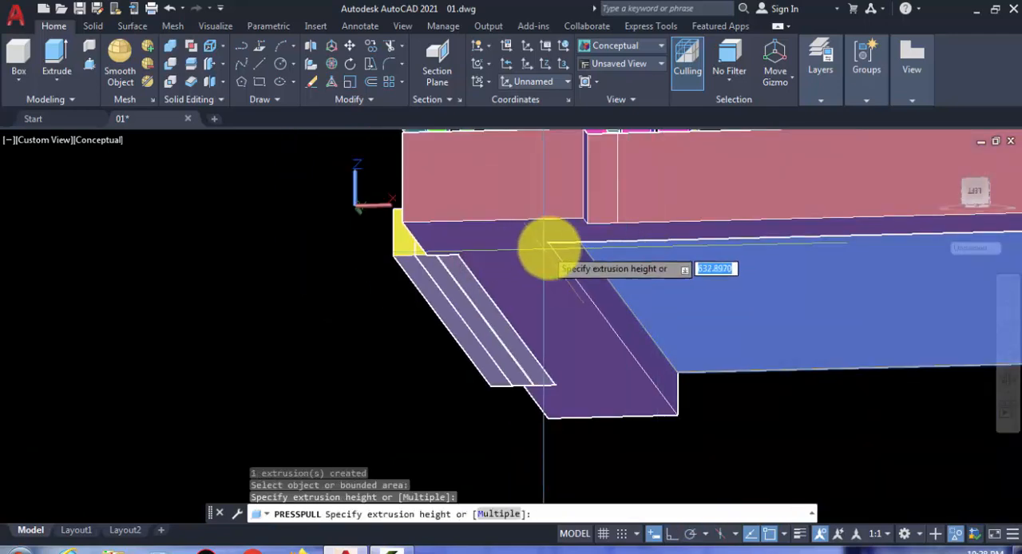
click(548, 242)
scroll(397, 250, down, 2)
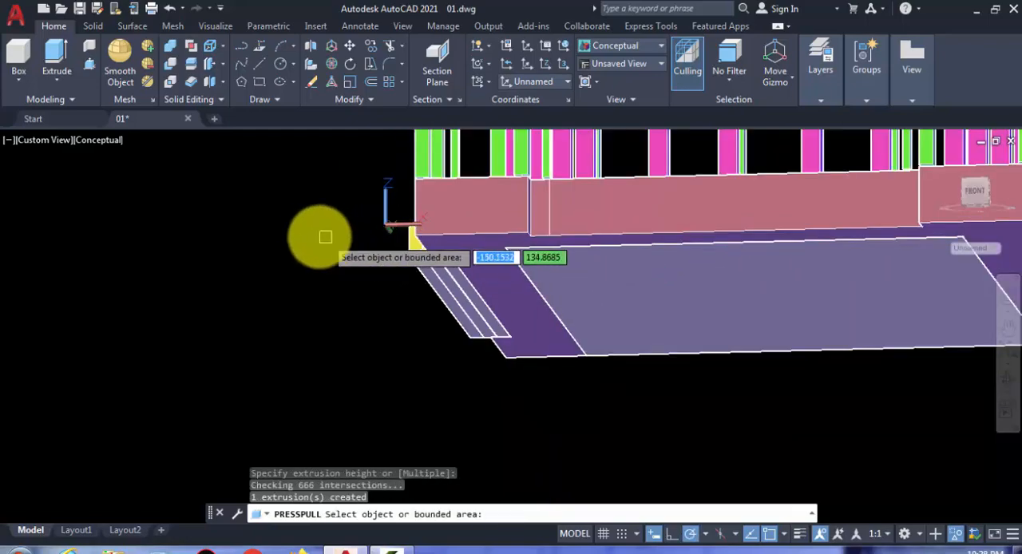
key(Return)
Step: Union the three entrance step boxes into a single solid
shift+middle_drag(257, 245, 663, 275)
click(360, 246)
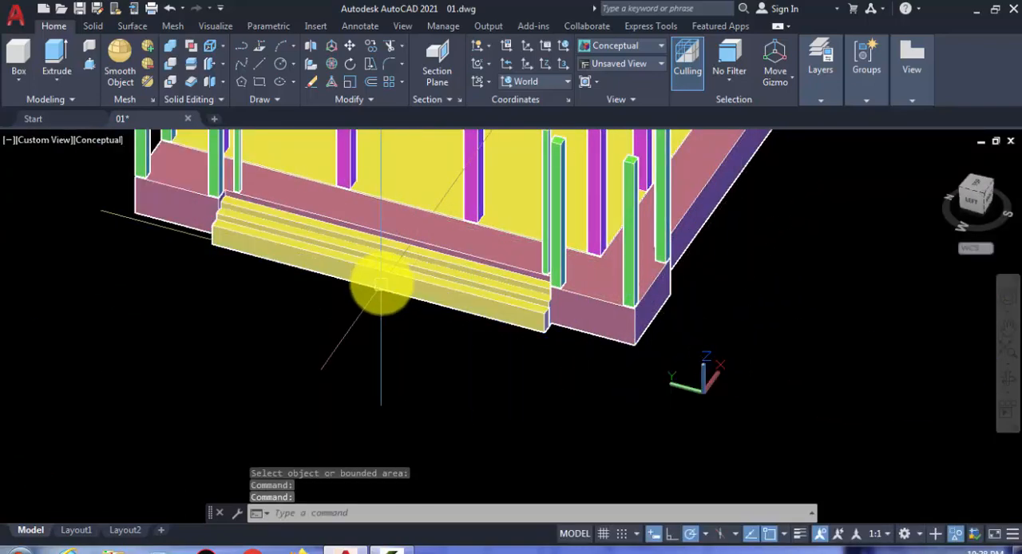
key(Escape)
scroll(443, 279, up, 2)
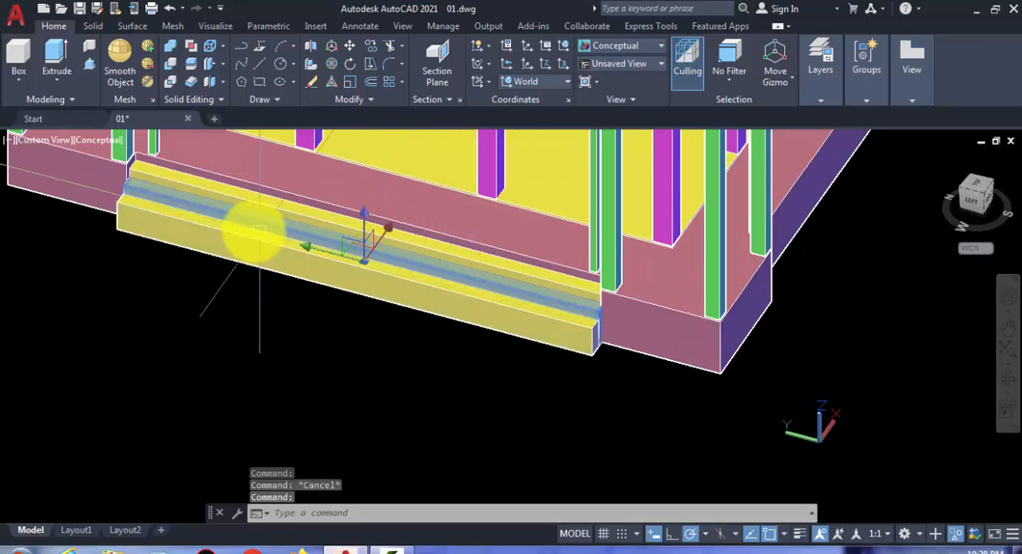
scroll(230, 199, up, 2)
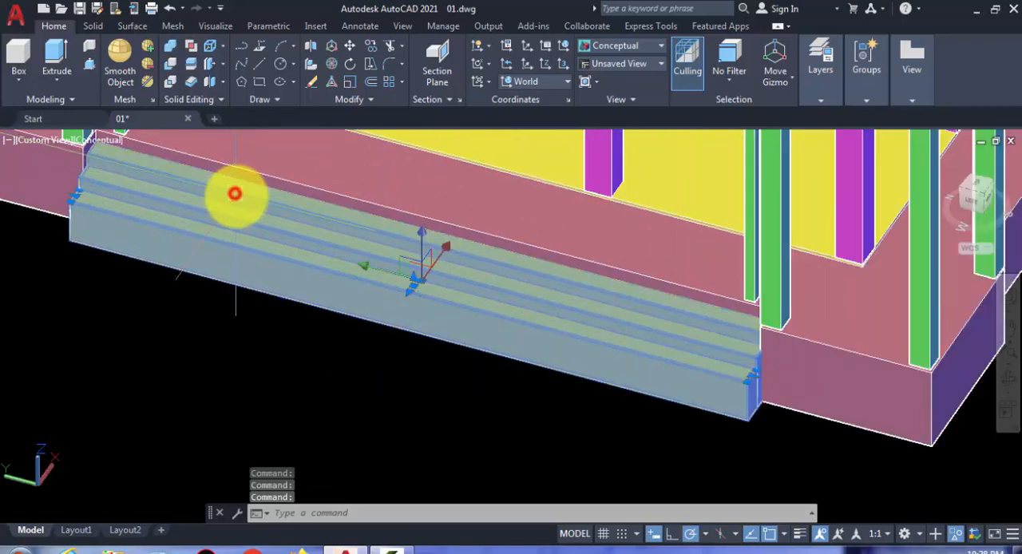
scroll(223, 186, down, 3)
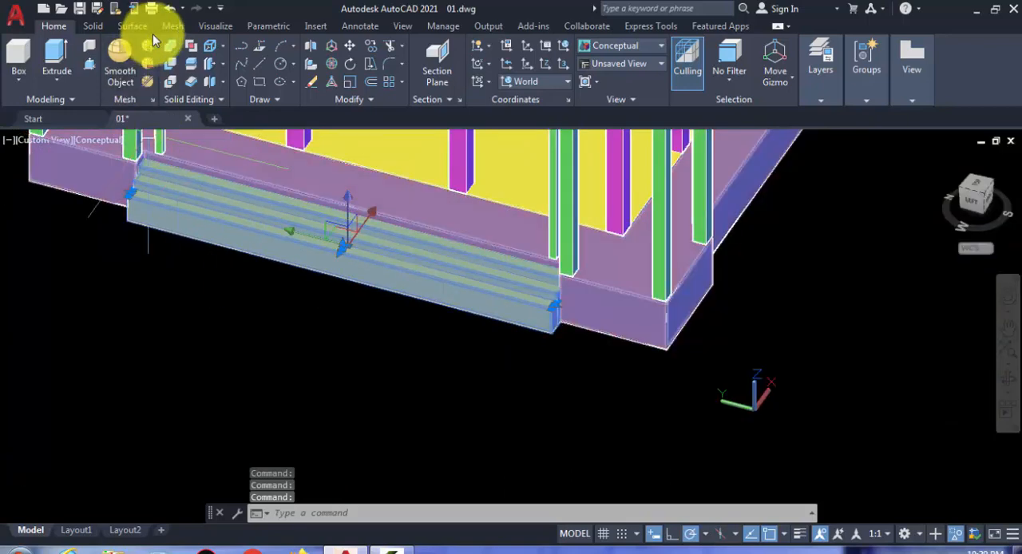
scroll(250, 196, up, 3)
click(263, 195)
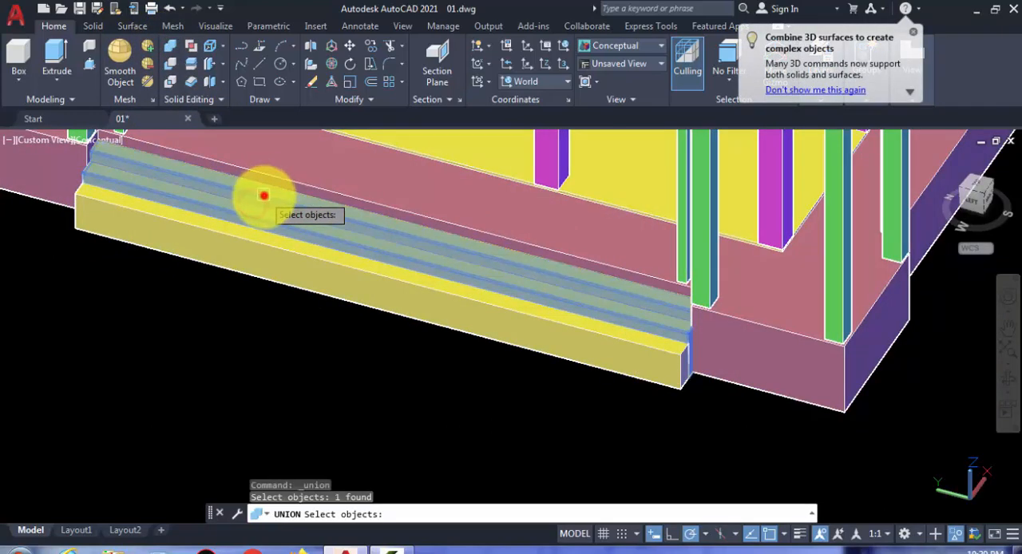
click(249, 245)
click(248, 254)
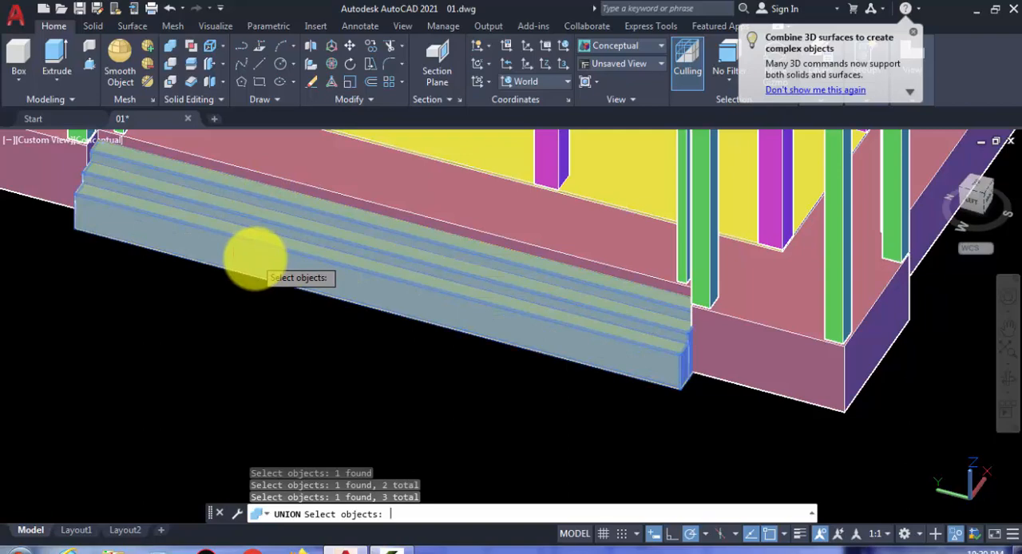
key(Return)
Step: Examine the united steps' end profile and switch to the Front view to see it beside the terrace
mouse_move(335, 305)
shift+middle_down()
mouse_move(308, 292)
mouse_move(388, 326)
mouse_move(322, 309)
shift+middle_up()
scroll(529, 337, up, 5)
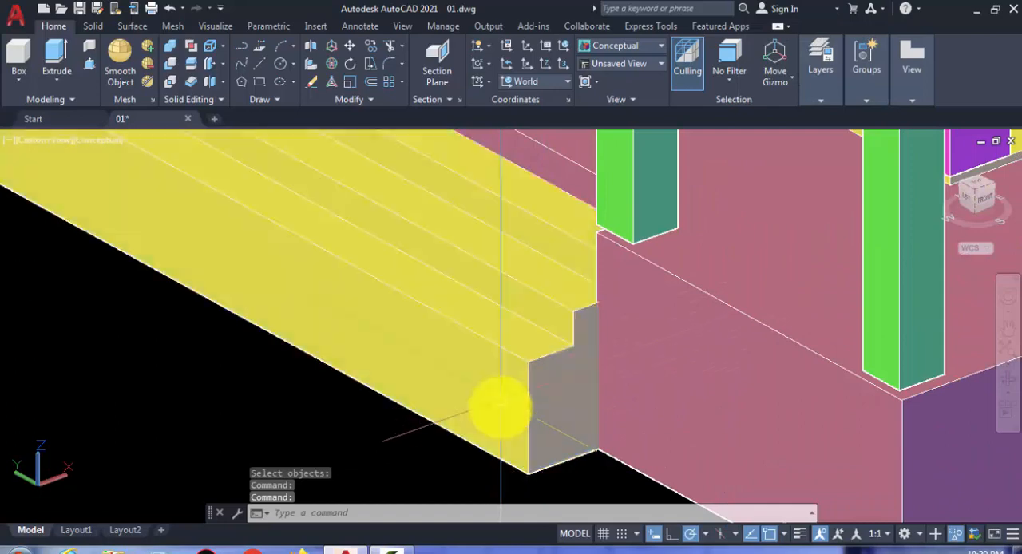
click(499, 409)
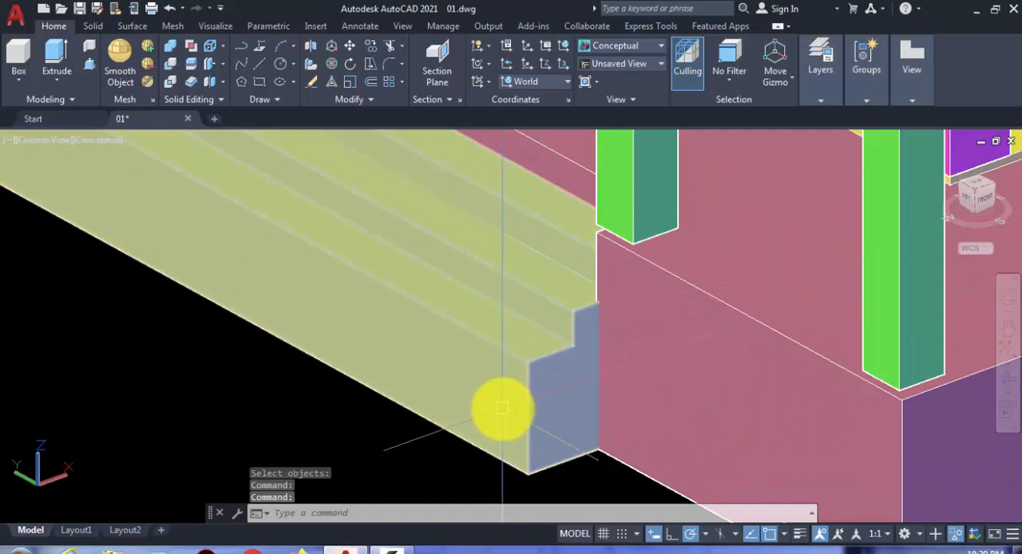
middle_drag(500, 412, 501, 380)
click(515, 363)
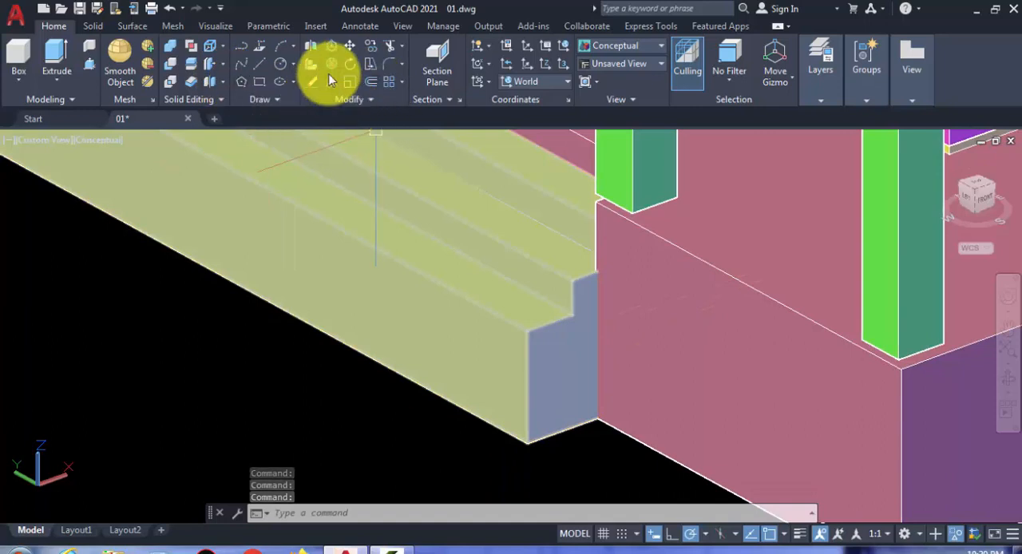
click(35, 143)
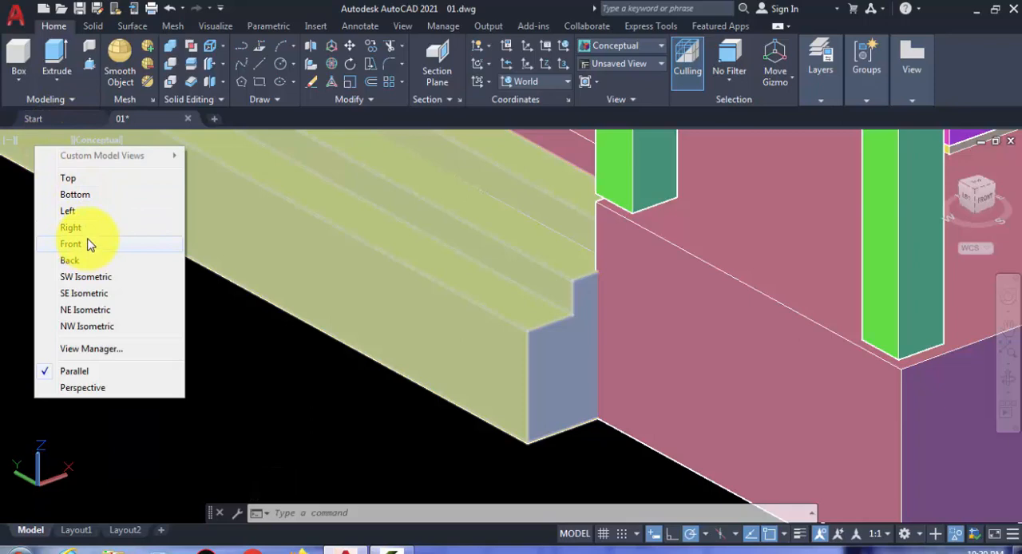
click(68, 210)
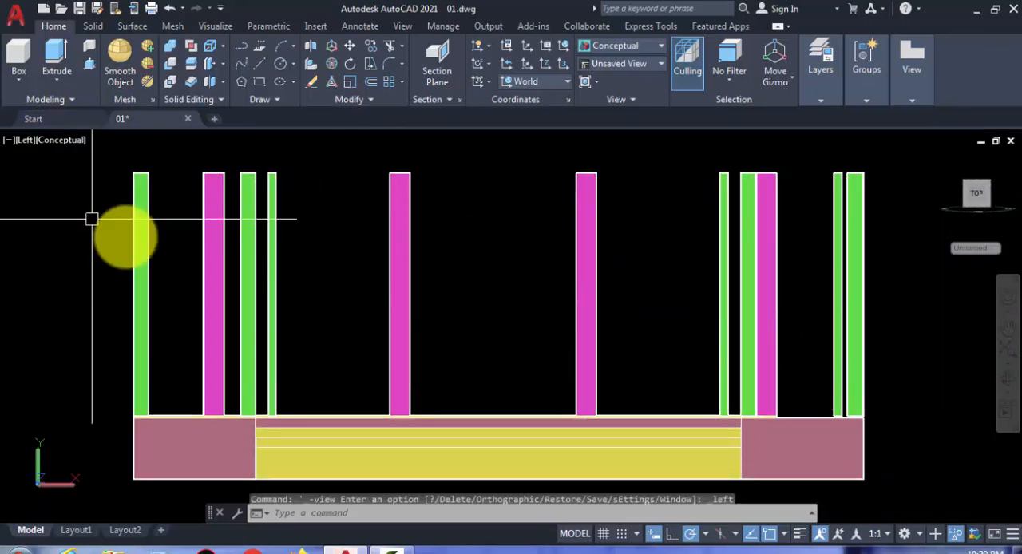
click(27, 142)
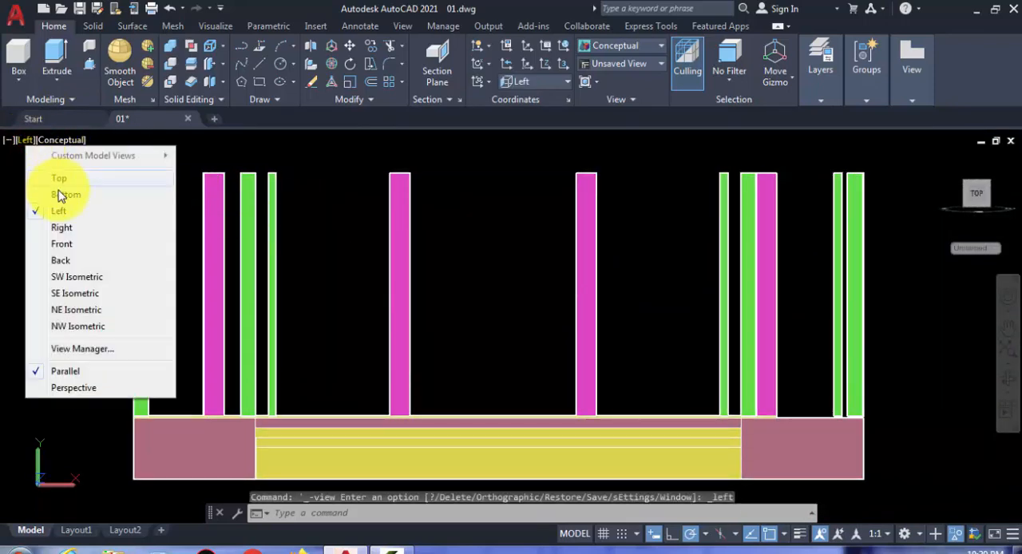
click(72, 242)
scroll(75, 240, up, 5)
middle_drag(141, 498, 231, 315)
Step: Measure the outer face height of the lowest step with a linear dimension and erase that dimension
click(360, 26)
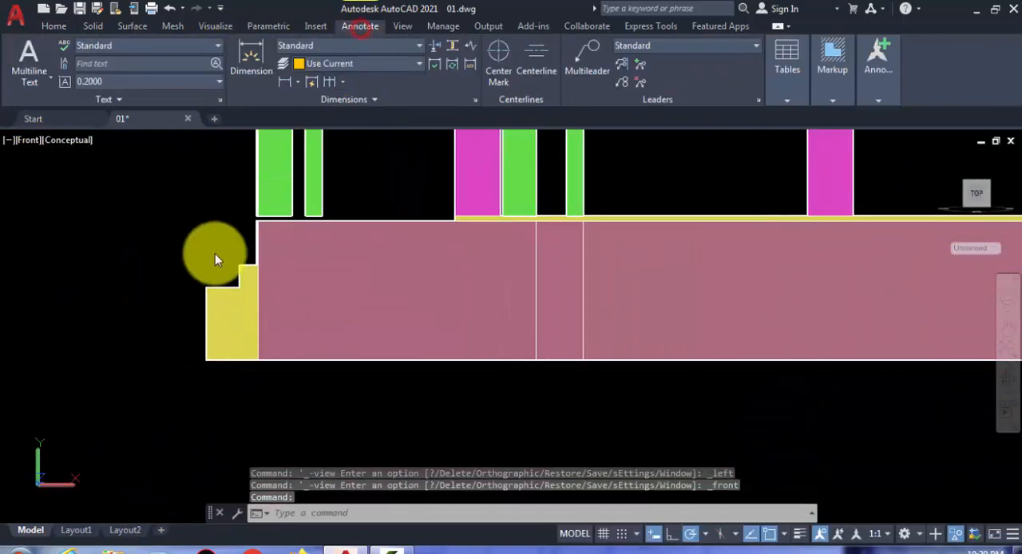
click(285, 81)
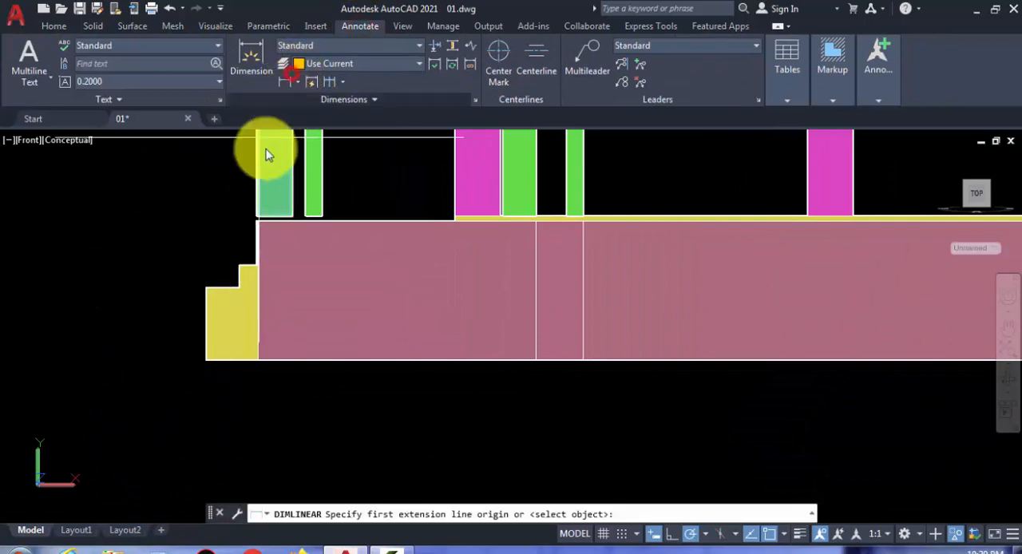
click(205, 287)
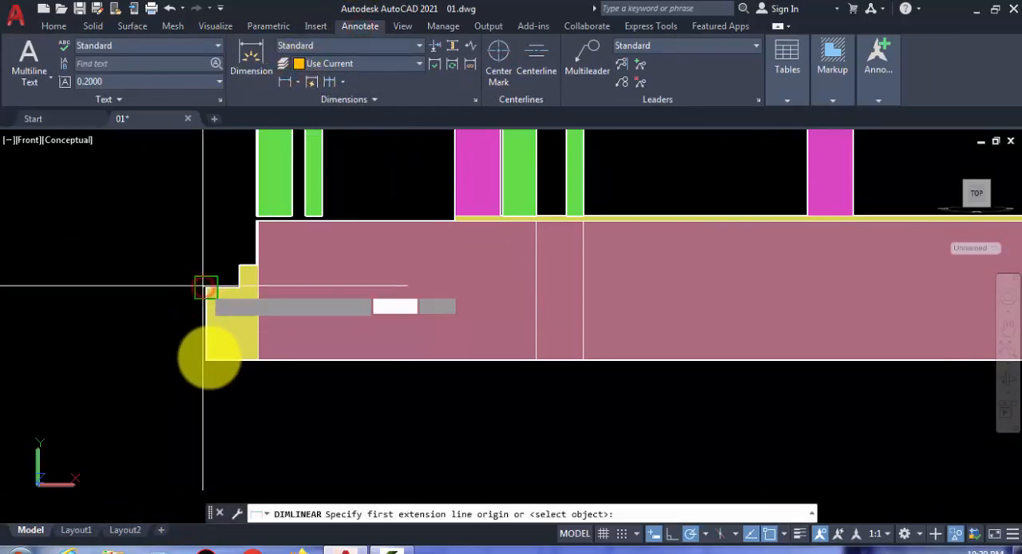
click(208, 364)
scroll(164, 335, up, 5)
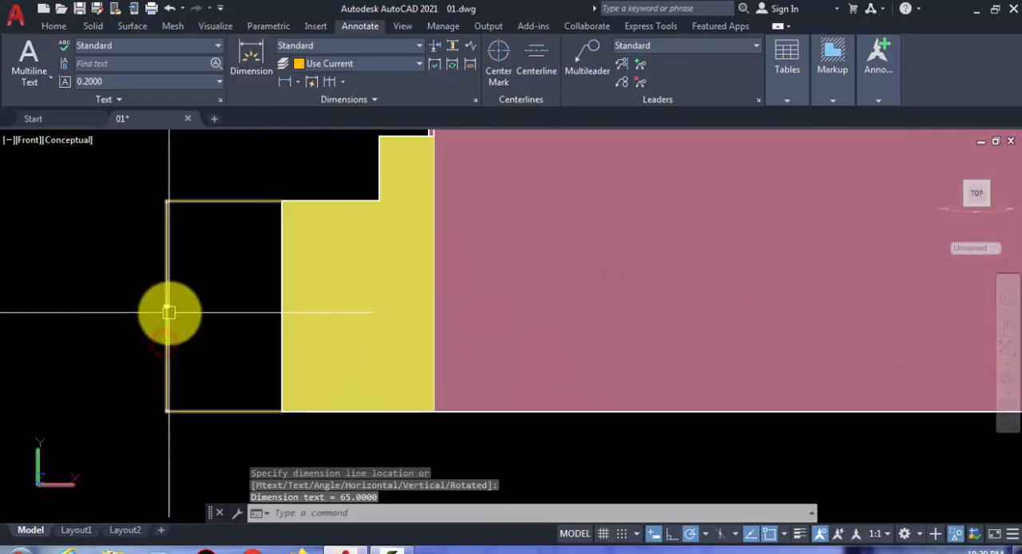
click(174, 285)
click(158, 278)
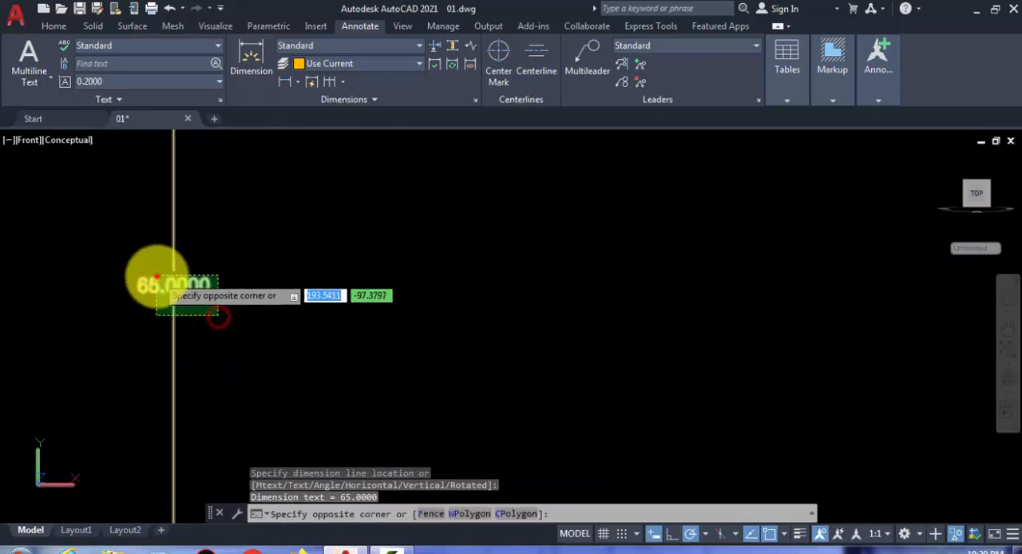
click(115, 234)
text(e)
key(Return)
scroll(228, 296, down, 5)
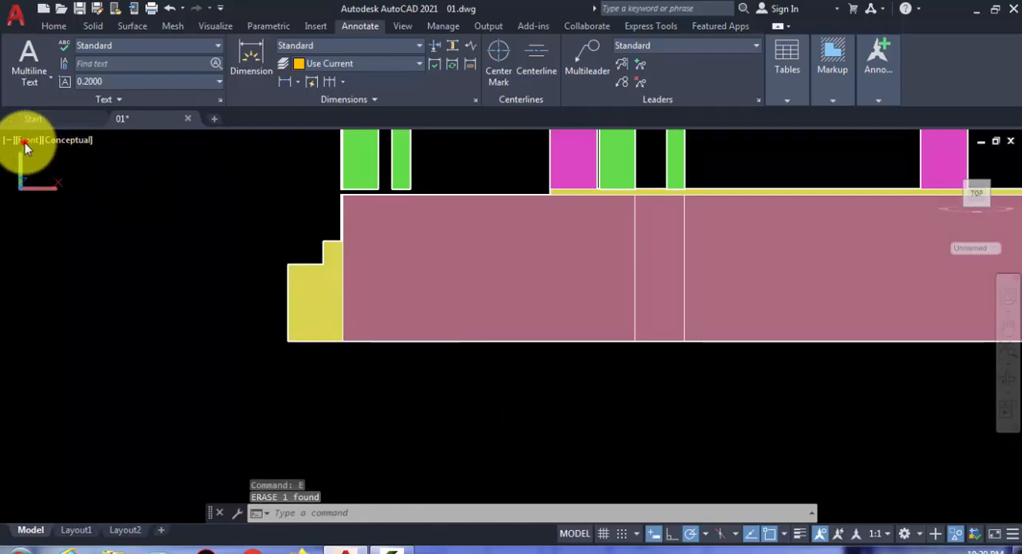
Step: Switch to the SW Isometric view and orbit to the underside of the united steps
click(26, 142)
click(93, 281)
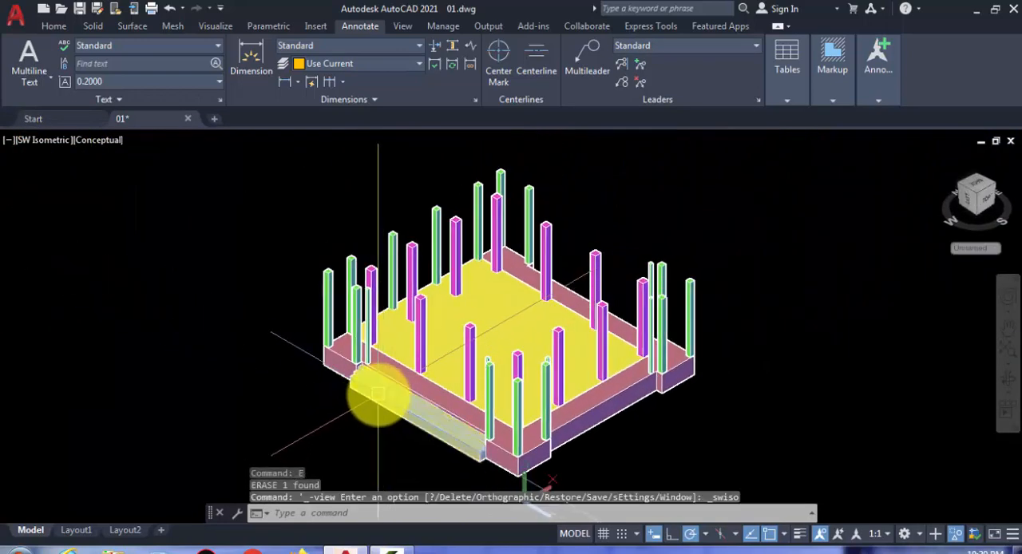
shift+middle_drag(387, 430, 408, 320)
scroll(408, 321, up, 5)
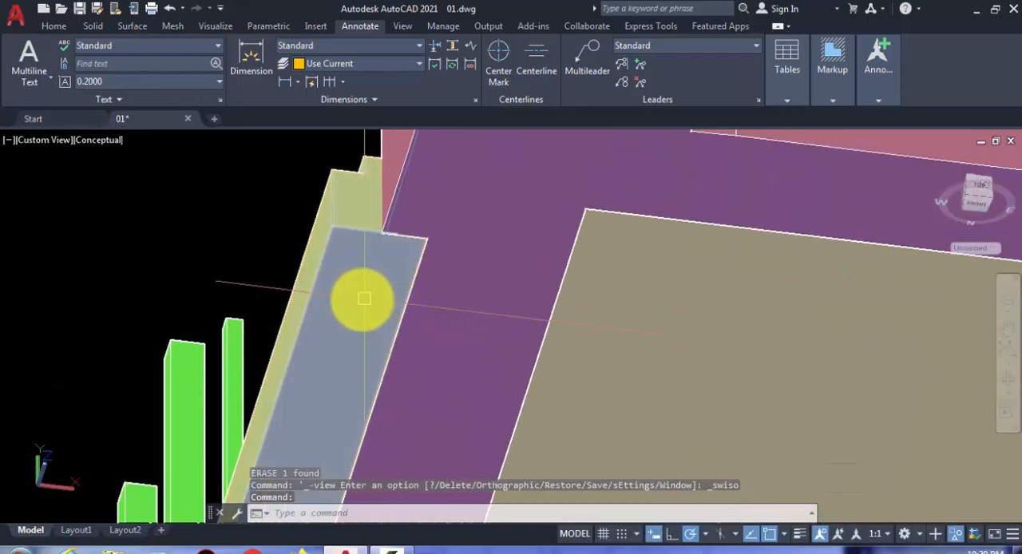
click(56, 27)
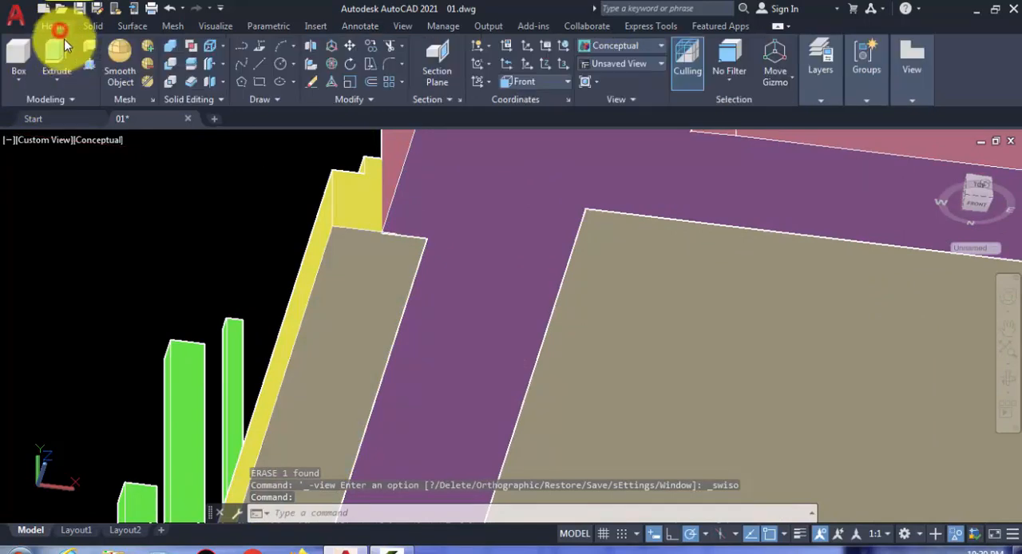
click(367, 303)
scroll(299, 307, down, 2)
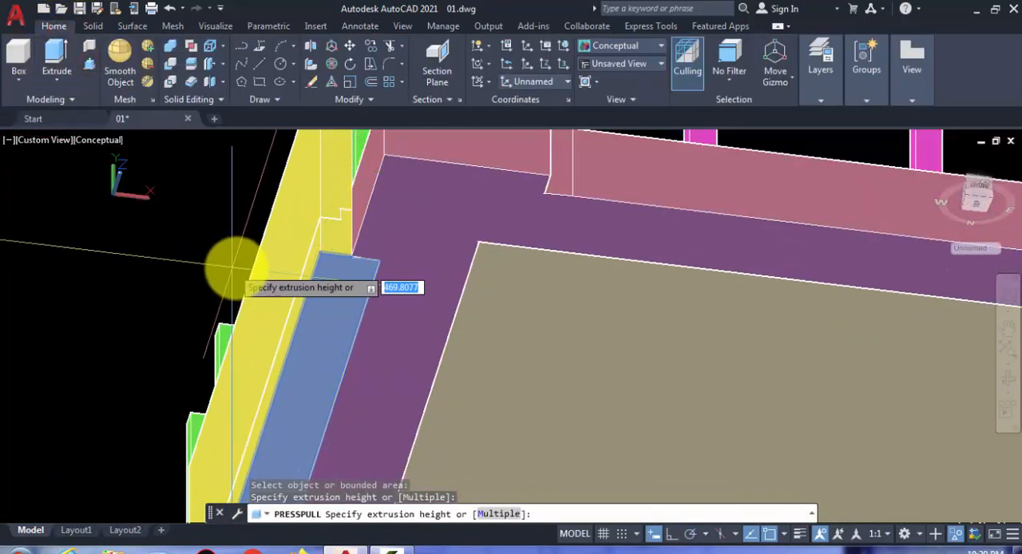
key(Escape)
scroll(327, 272, up, 2)
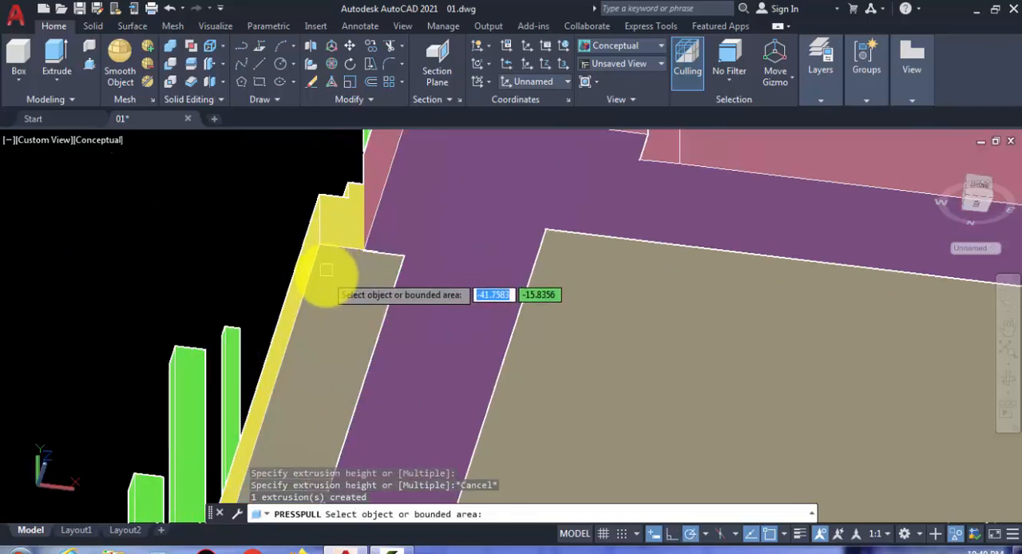
key(Escape)
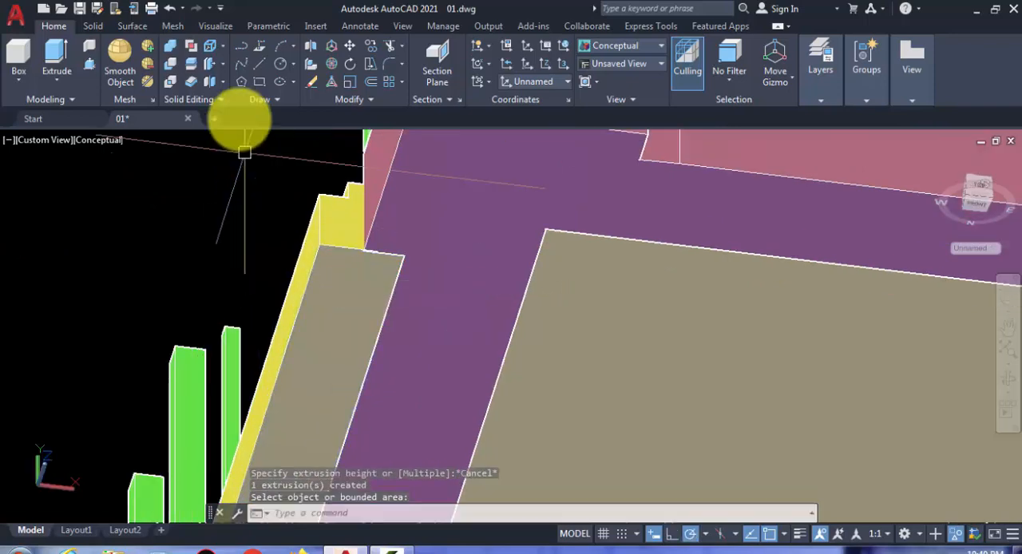
Step: Move the underside face of the united entrance steps up by 45 units with Move Faces
click(295, 65)
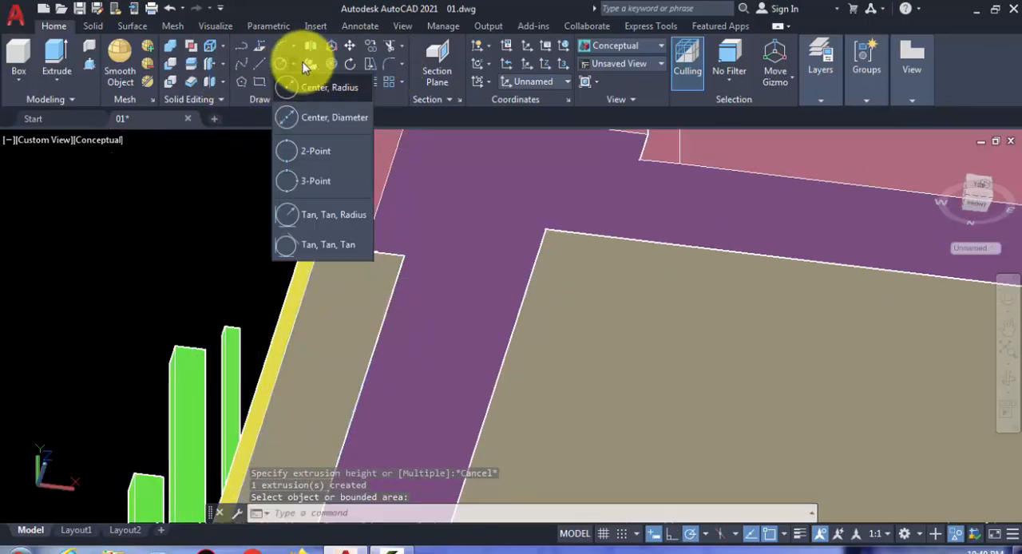
click(400, 65)
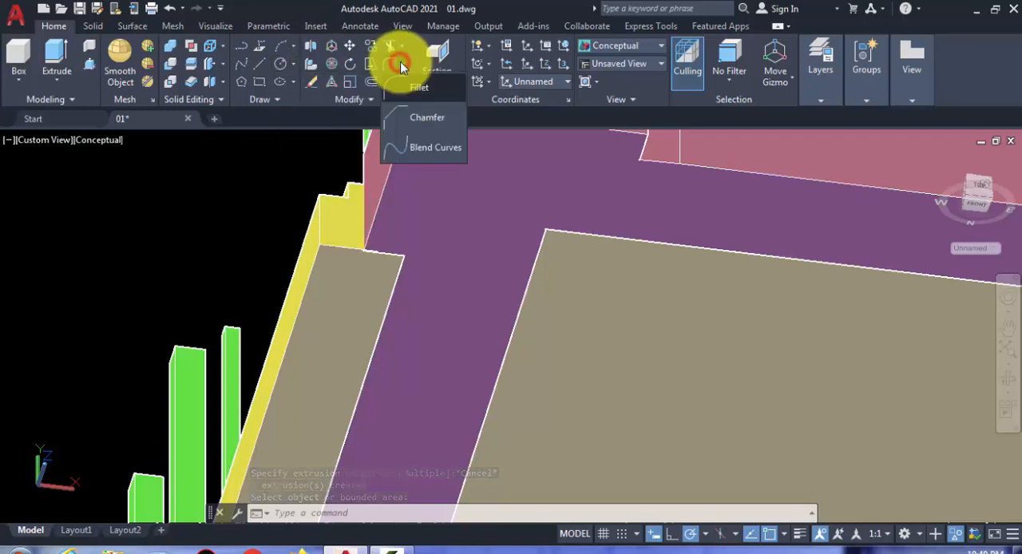
click(227, 66)
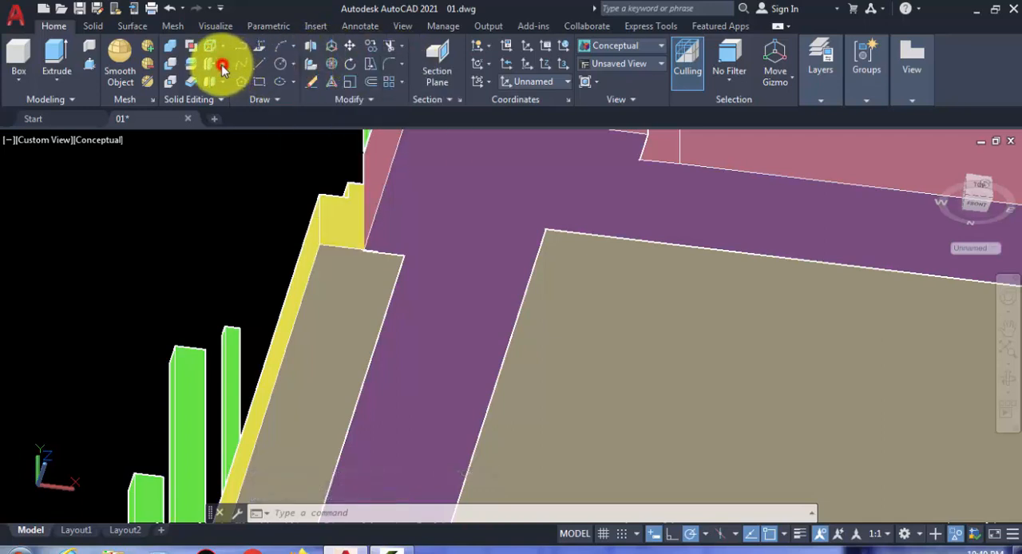
click(224, 65)
click(249, 153)
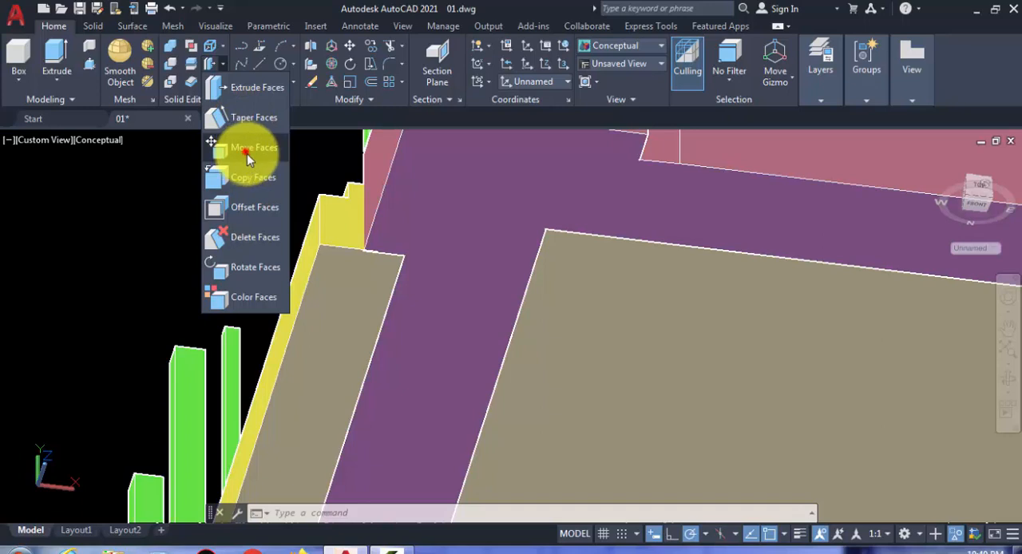
click(349, 297)
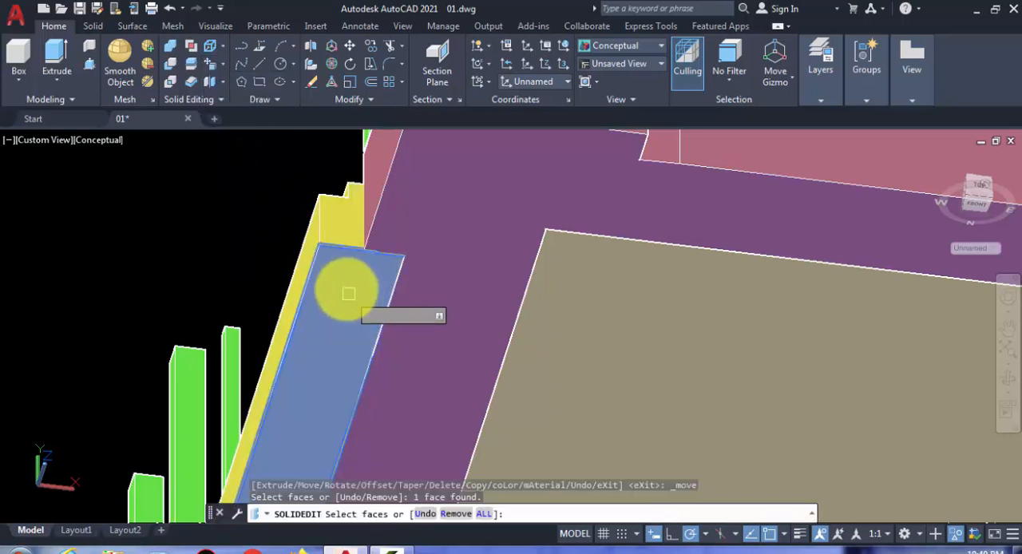
key(Return)
scroll(328, 267, up, 5)
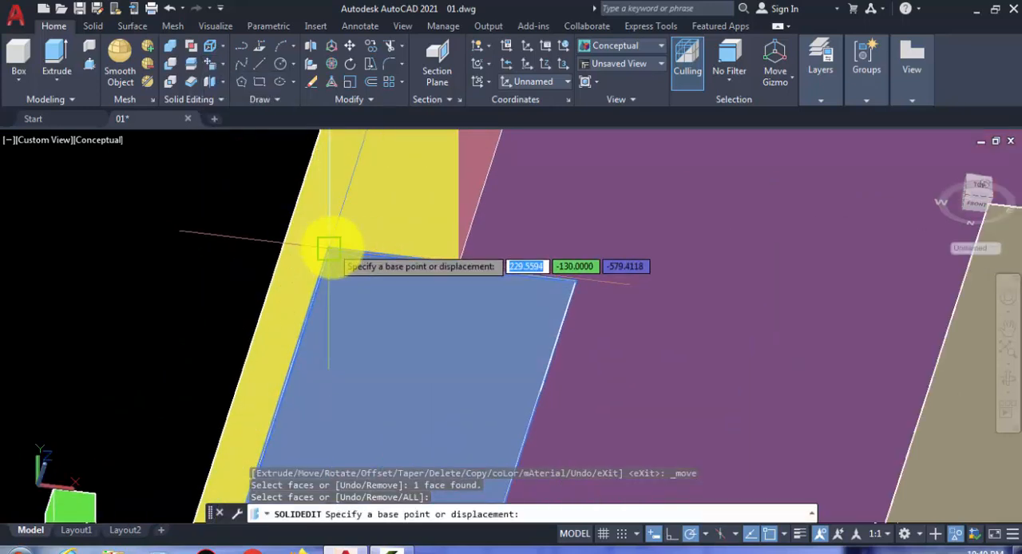
click(330, 250)
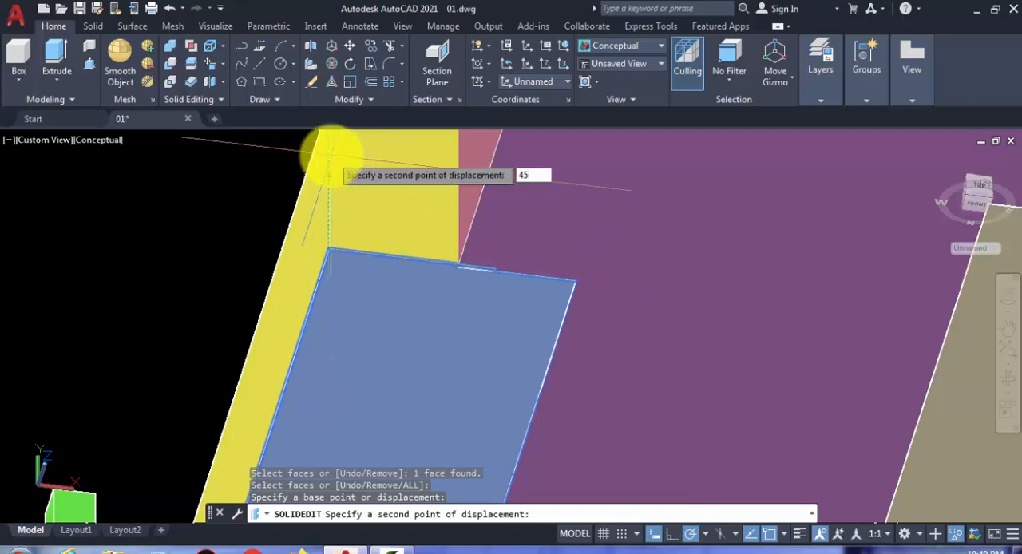
text(45)
key(Return)
key(Return)
key(Return)
Step: Press-pull the undersides of the terrace and the floor slab to the bottom corner of the entrance steps
scroll(360, 187, down, 3)
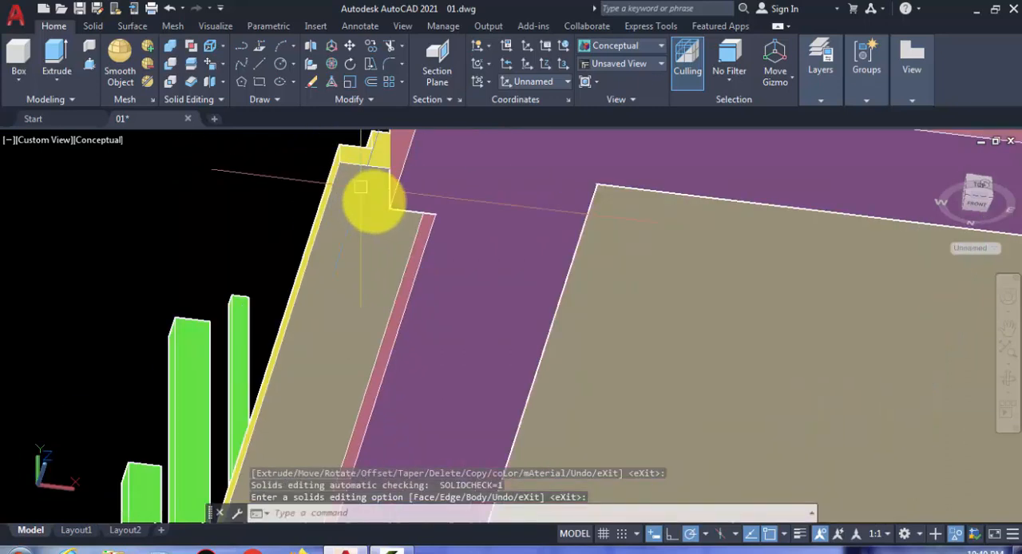
scroll(471, 271, down, 3)
middle_drag(474, 276, 454, 318)
scroll(454, 317, up, 2)
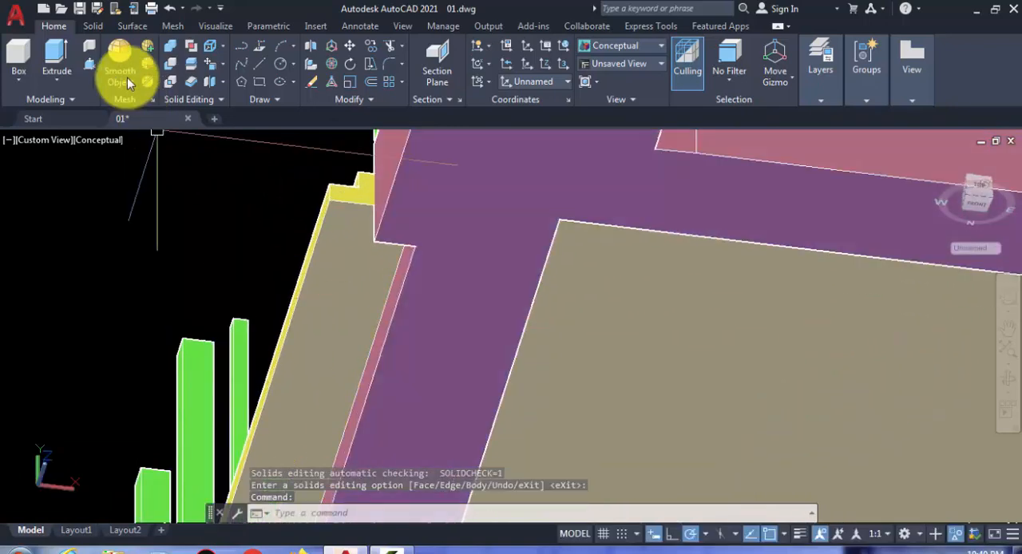
click(88, 63)
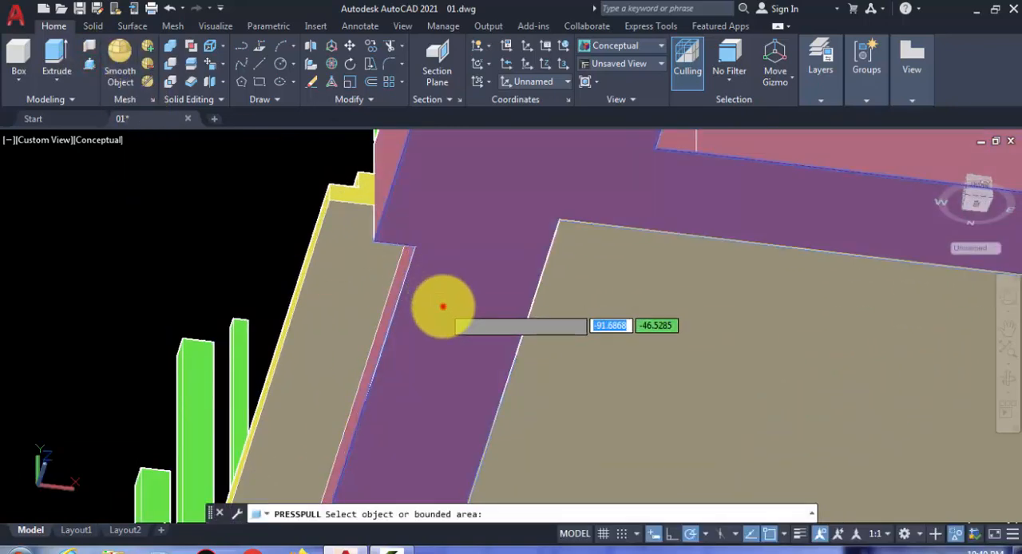
click(442, 306)
click(326, 198)
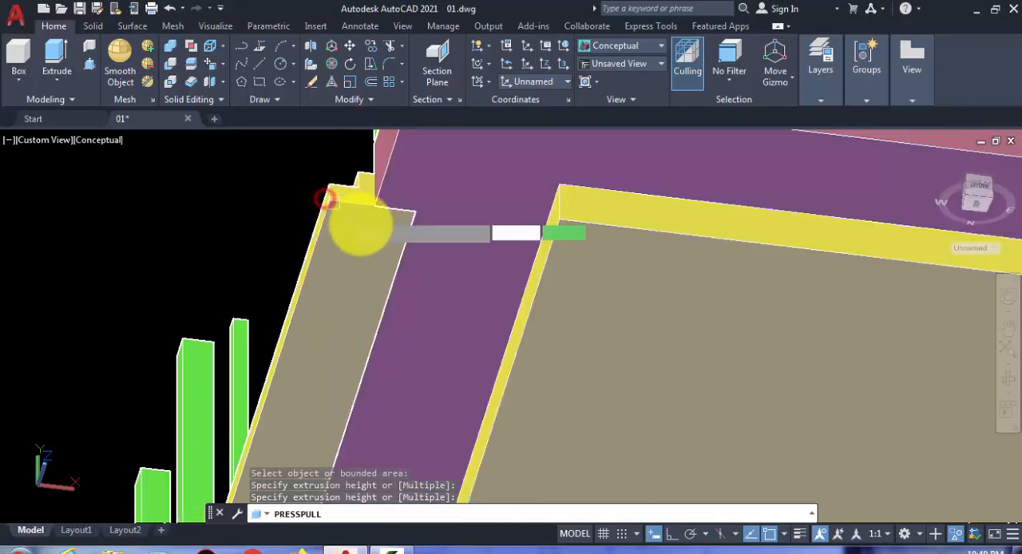
click(593, 338)
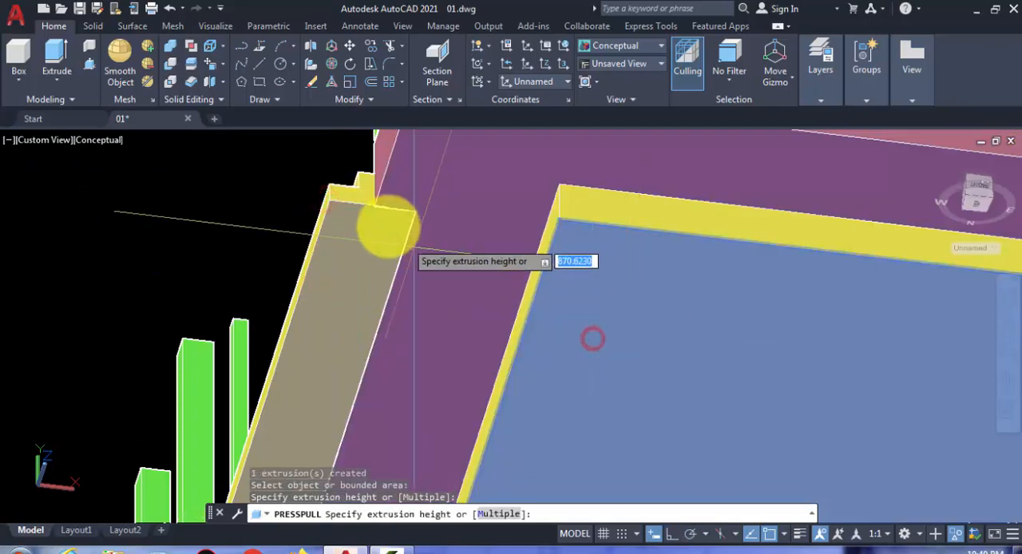
click(329, 201)
scroll(330, 200, down, 5)
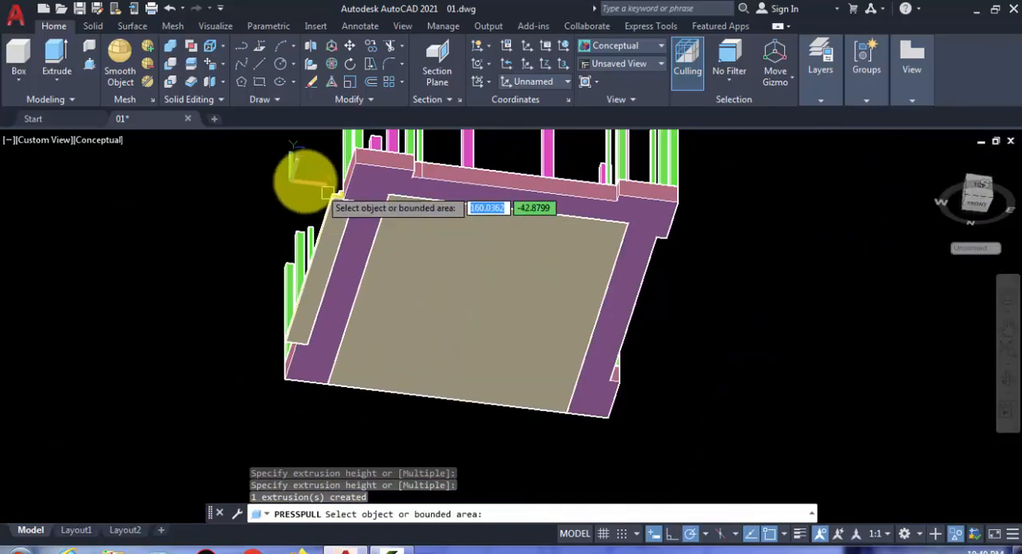
Step: Copy the united entrance steps to the empty space outside the adjacent side of the terrace
shift+middle_drag(267, 248, 486, 379)
scroll(615, 388, up, 6)
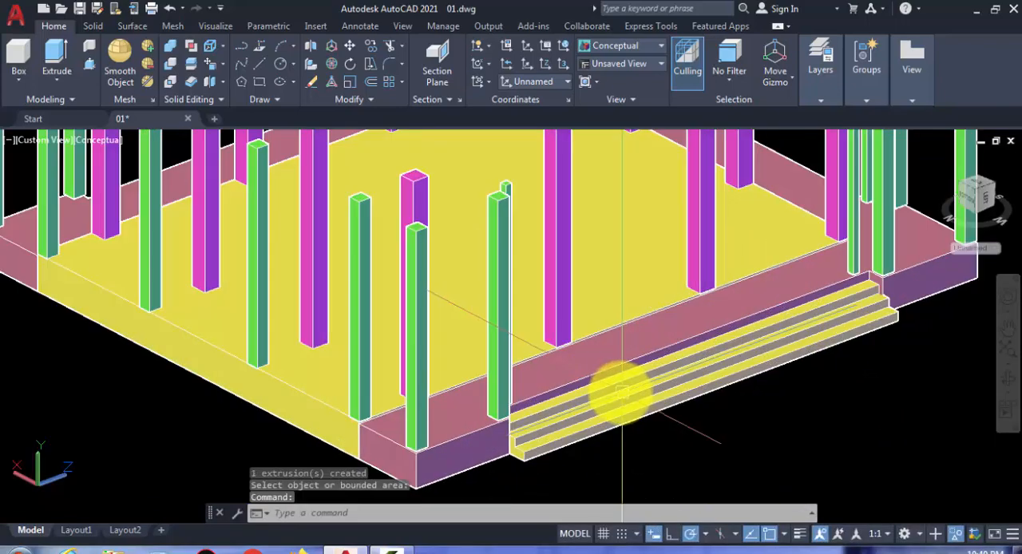
scroll(471, 347, down, 10)
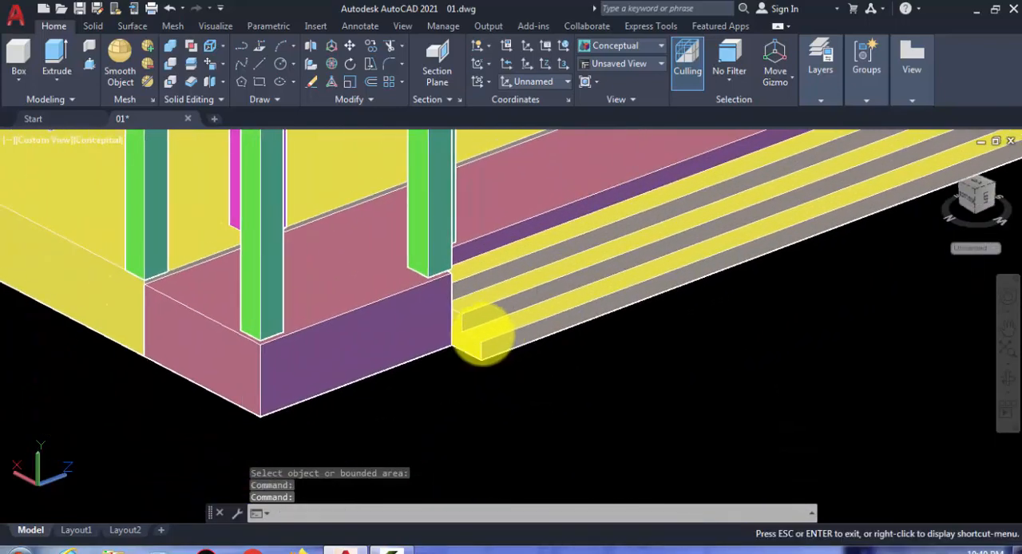
shift+middle_drag(512, 340, 399, 369)
scroll(473, 387, up, 3)
shift+middle_drag(474, 387, 404, 292)
click(407, 291)
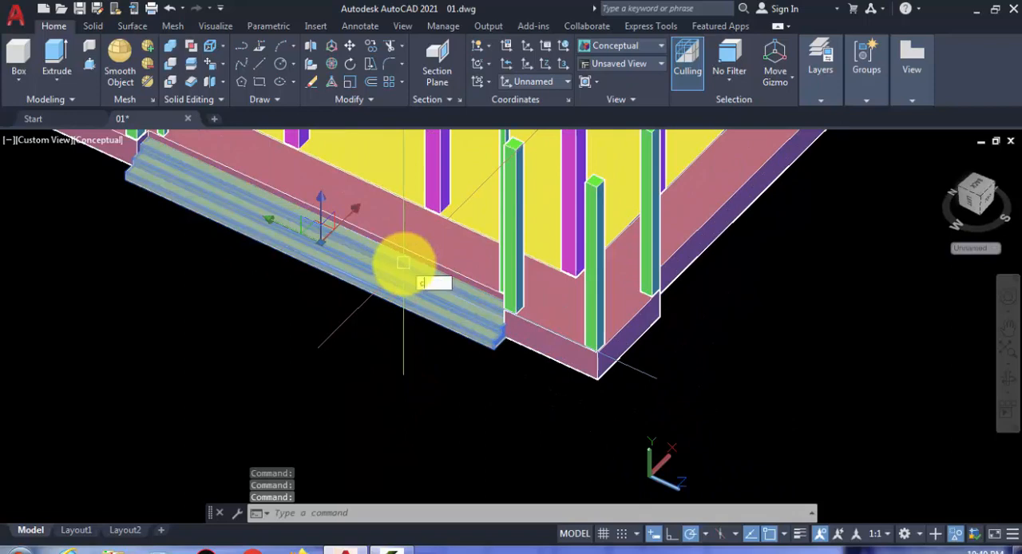
key(Return)
click(335, 291)
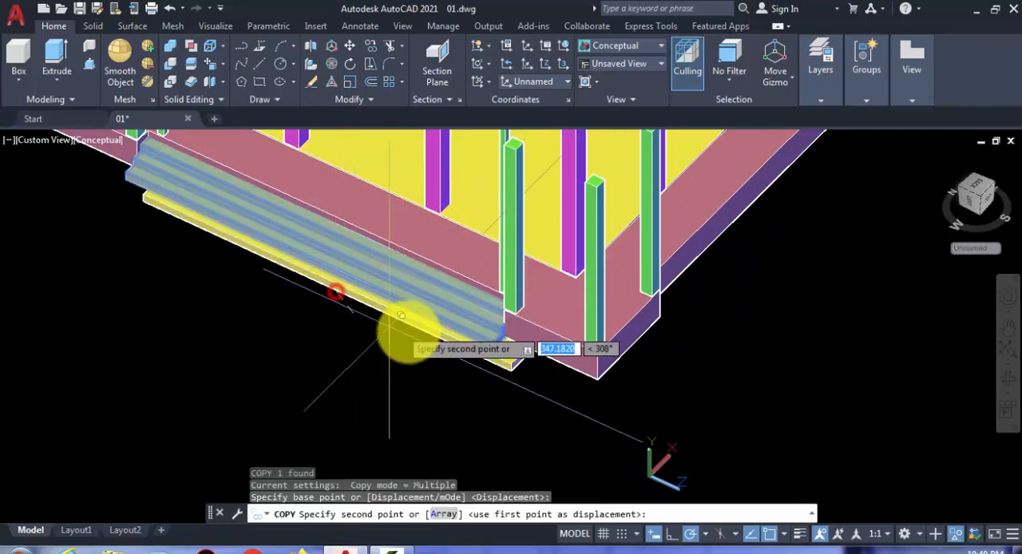
scroll(536, 375, down, 5)
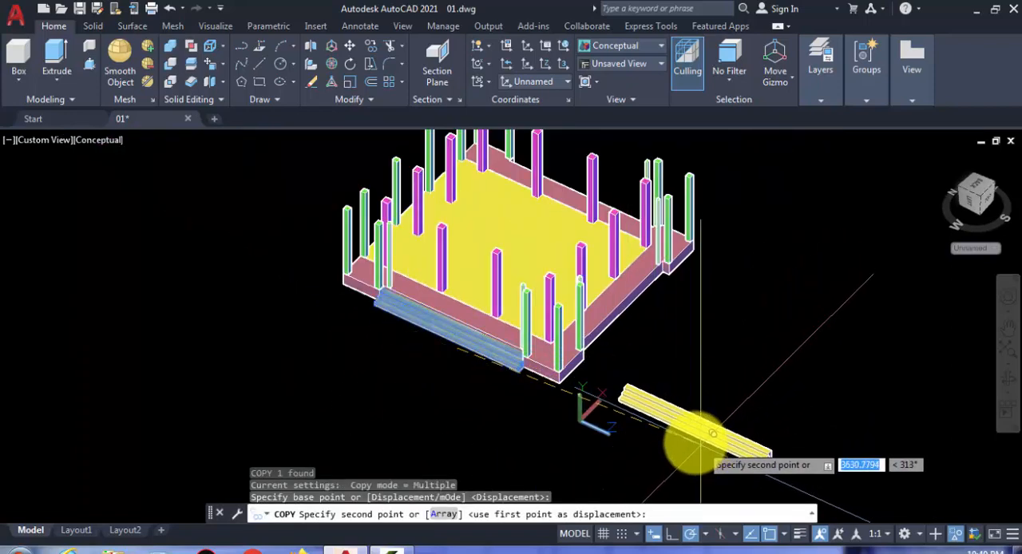
shift+middle_drag(691, 438, 662, 372)
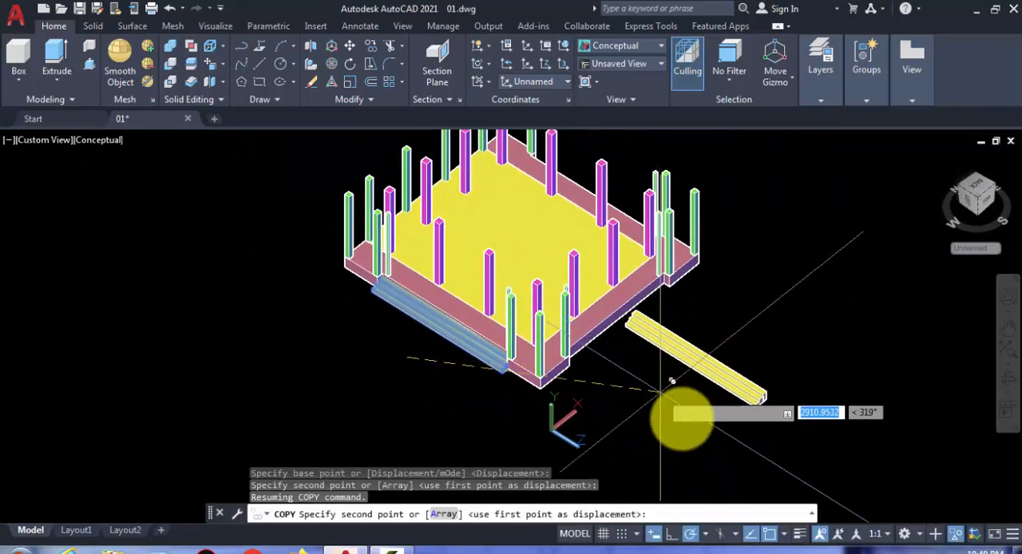
click(708, 416)
key(Escape)
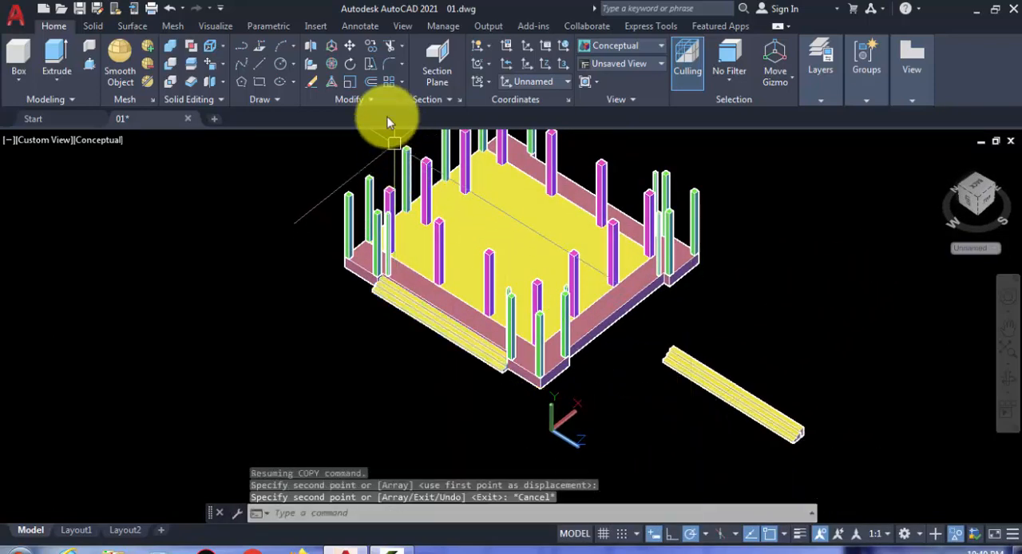
Step: Rotate the copied steps 90 degrees about the vertical axis with 3D Rotate
click(334, 67)
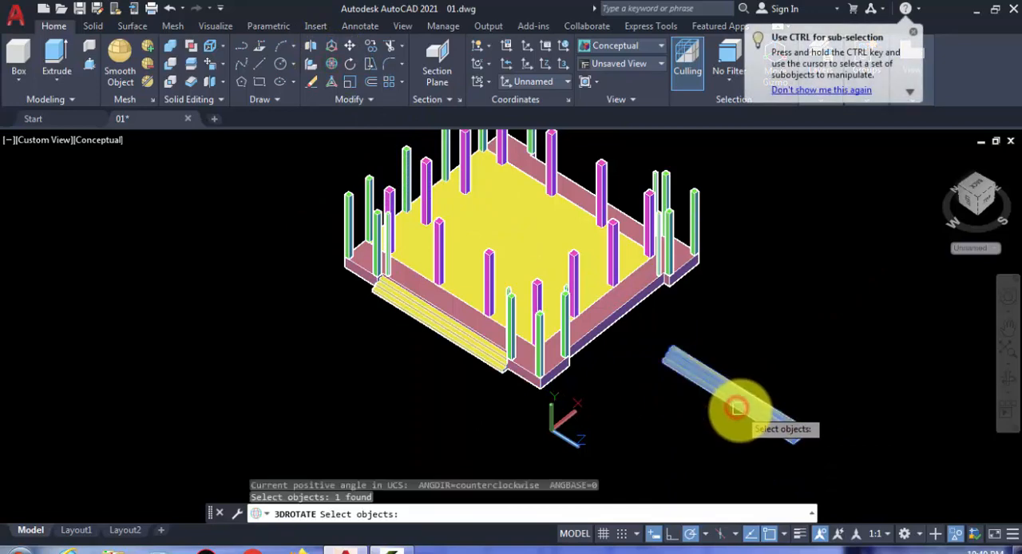
key(Return)
click(778, 408)
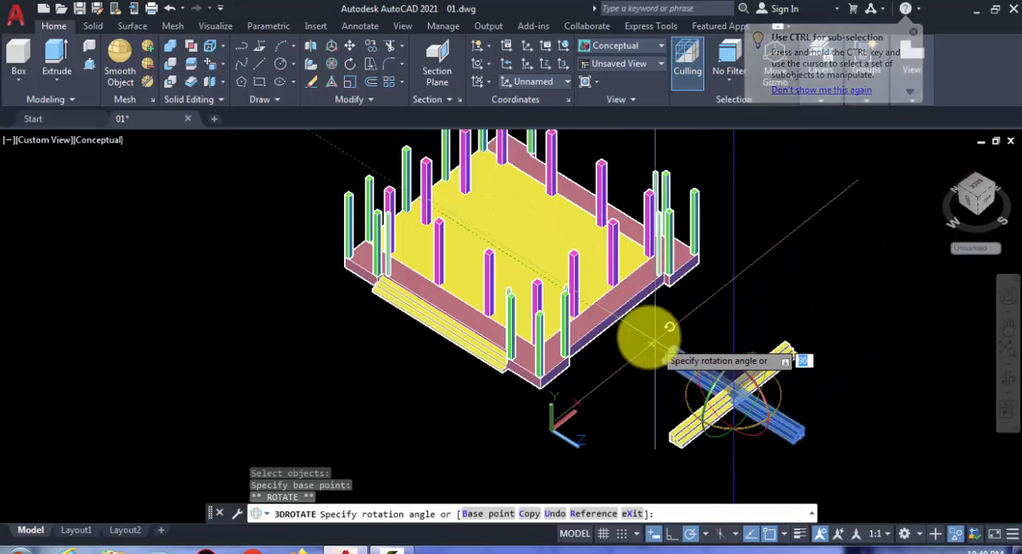
key(Escape)
scroll(759, 360, up, 5)
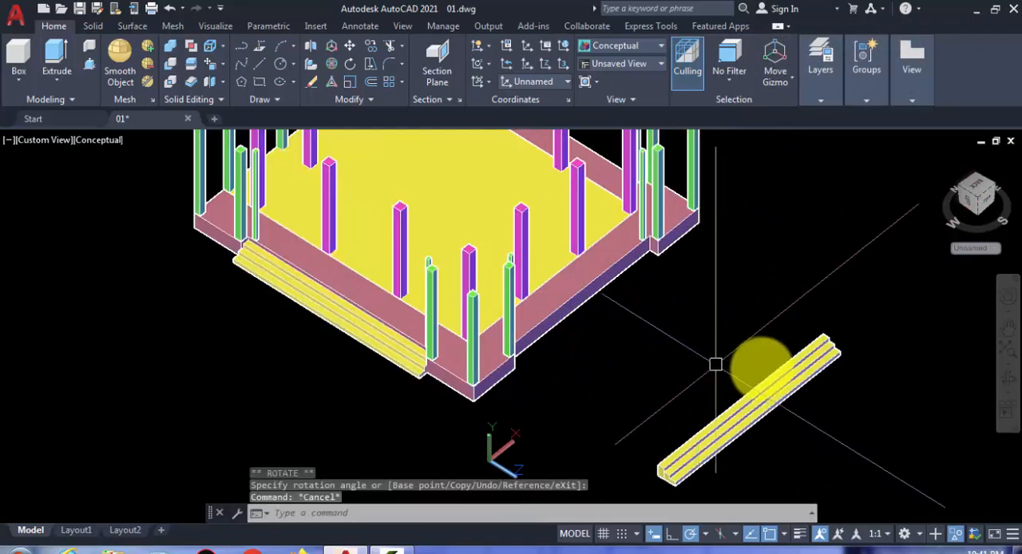
Step: Move the rotated steps by their upper inner end corner to the recess corner on the terrace's adjacent side
scroll(634, 353, up, 3)
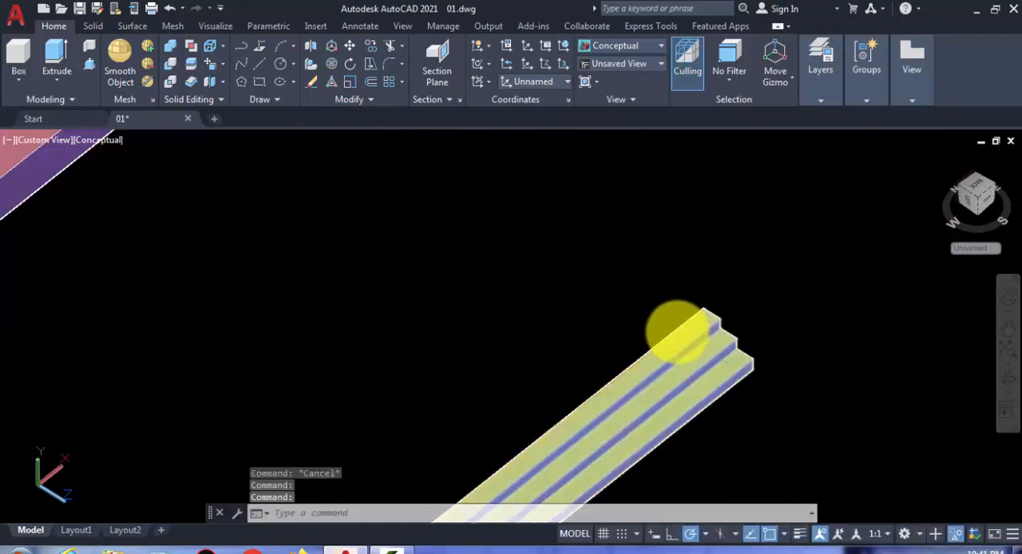
text(m)
key(Return)
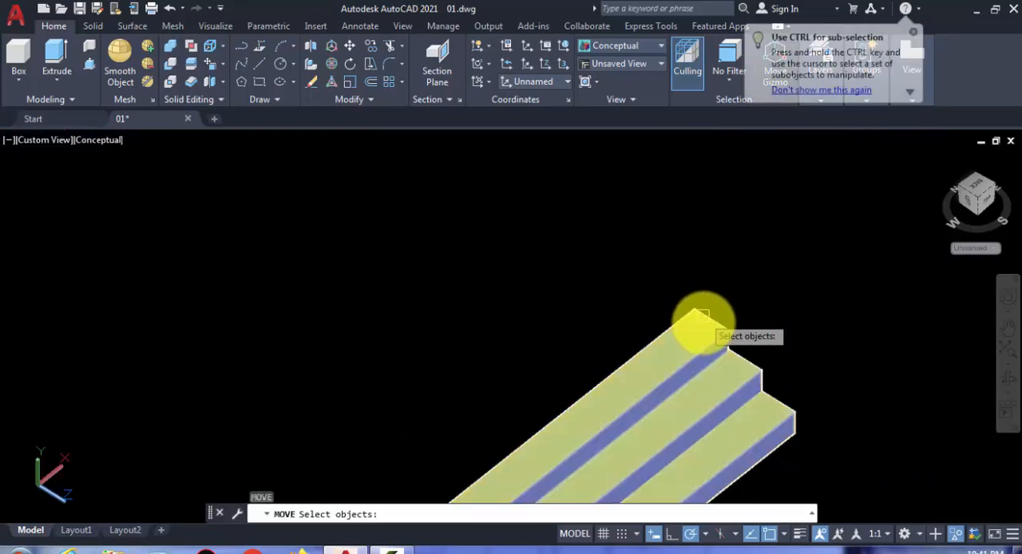
click(703, 329)
key(Return)
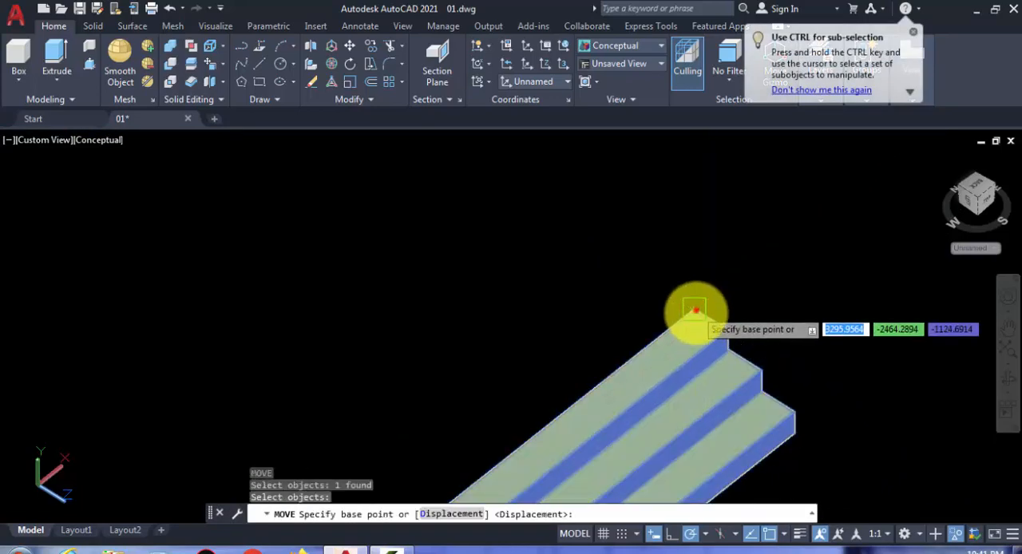
click(695, 310)
scroll(702, 307, down, 5)
scroll(449, 165, up, 5)
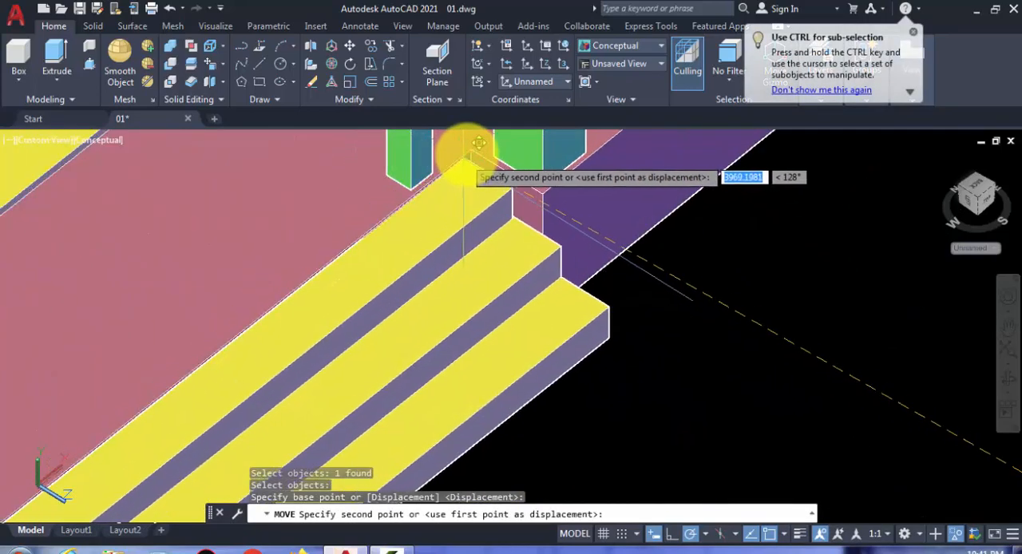
click(470, 155)
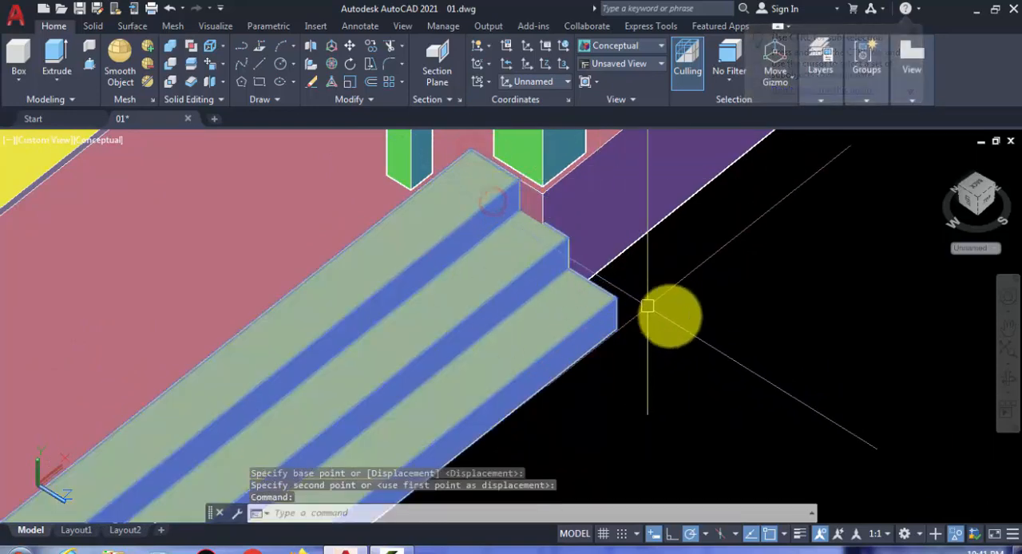
Step: Move the rotated steps straight down by 20 units and inspect both flights around the terrace
text(m)
key(Return)
click(723, 275)
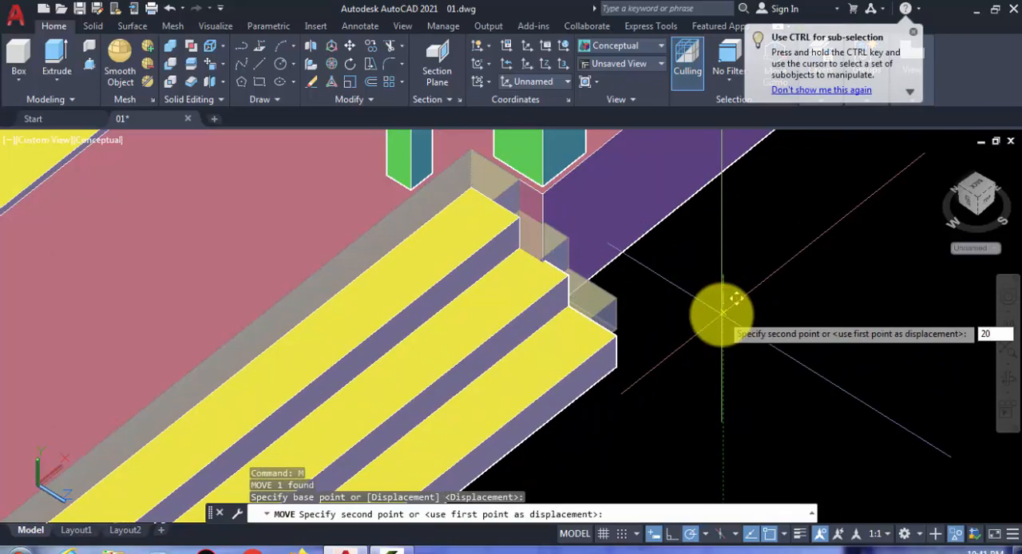
text(20)
key(Return)
scroll(524, 365, down, 6)
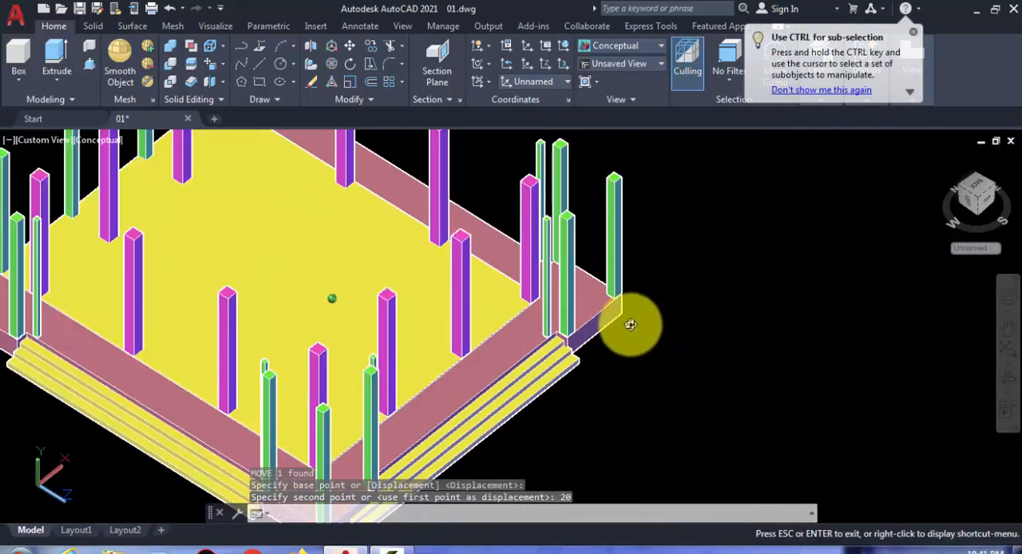
shift+middle_drag(630, 325, 392, 267)
scroll(408, 302, down, 4)
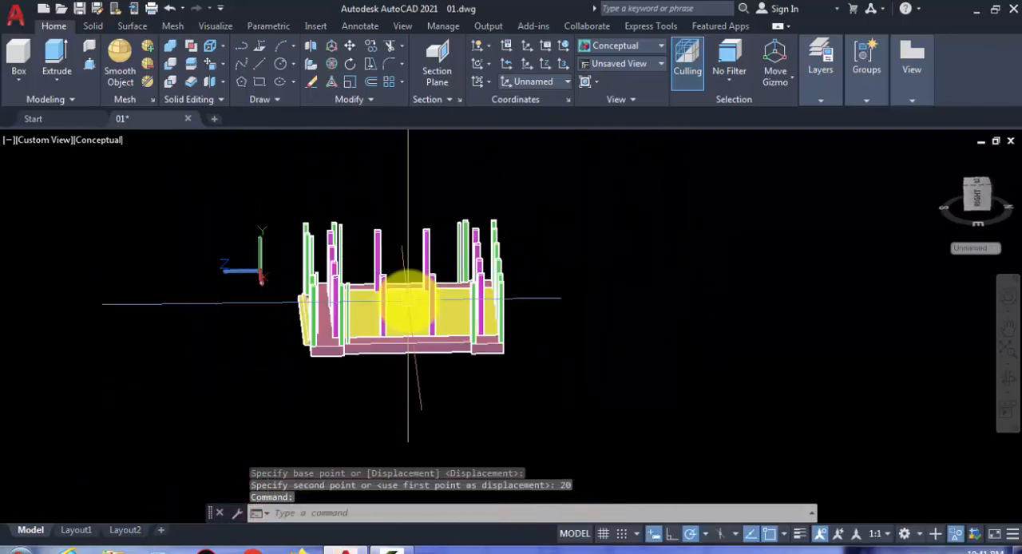
shift+middle_drag(407, 301, 611, 408)
scroll(319, 339, up, 5)
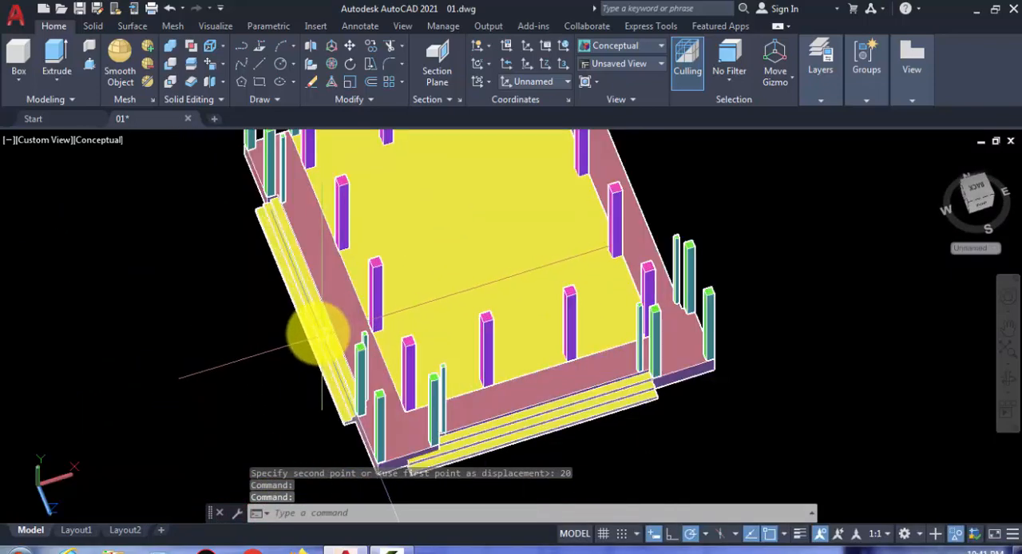
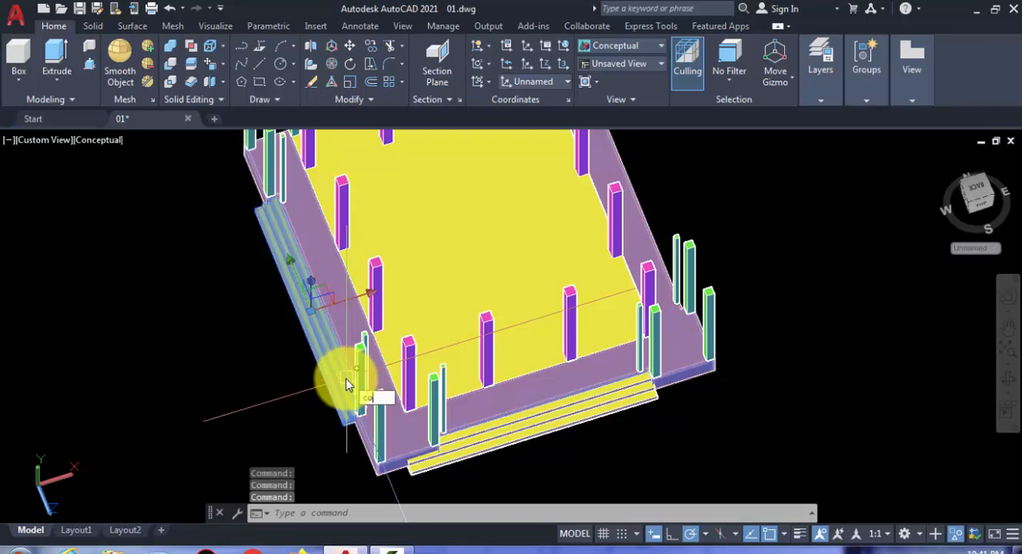
Step: Copy the side flight of steps to the empty space outside the opposite side of the terrace
key(Return)
click(316, 362)
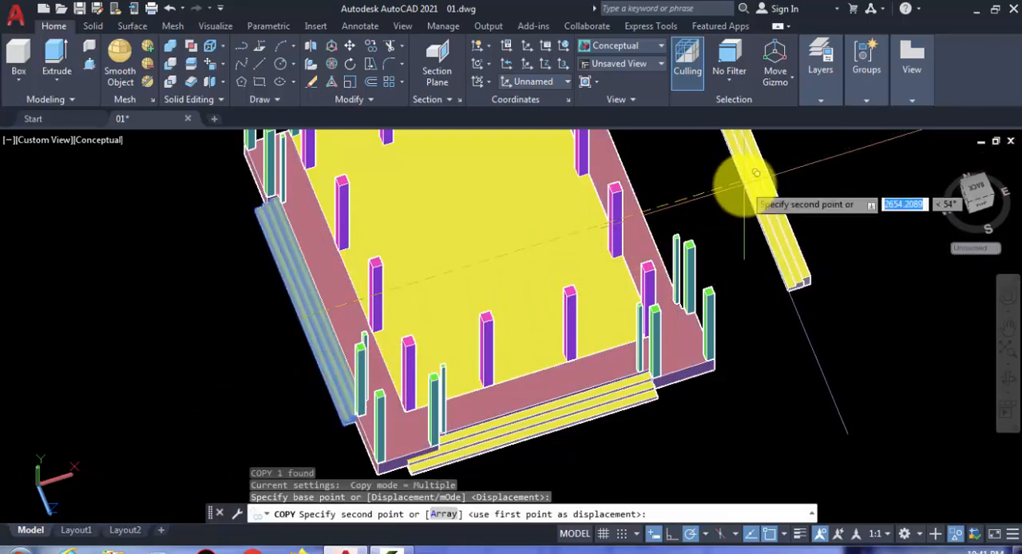
click(744, 182)
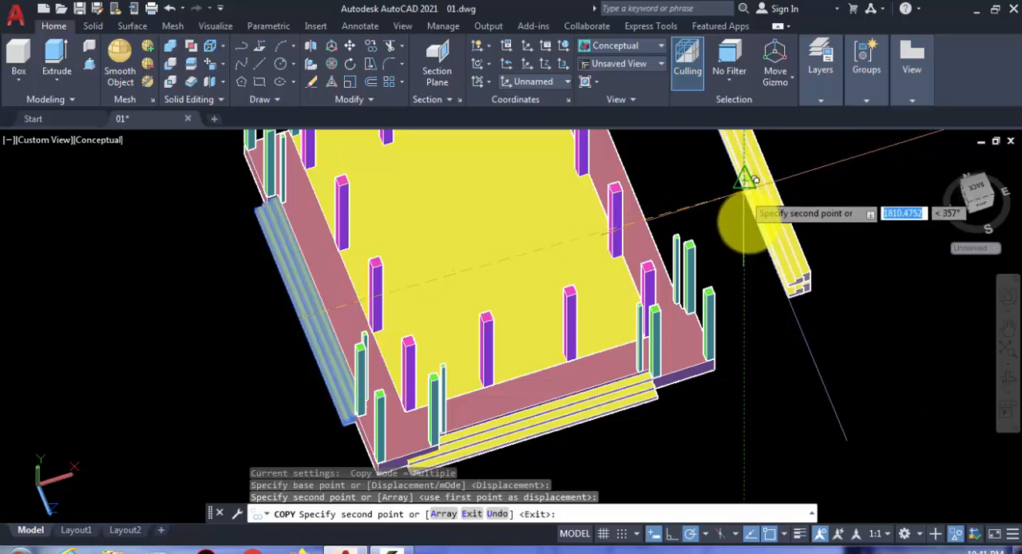
key(Return)
Step: Rotate the copied steps 180 degrees about the vertical axis with 3D Rotate
shift+middle_drag(726, 255, 629, 237)
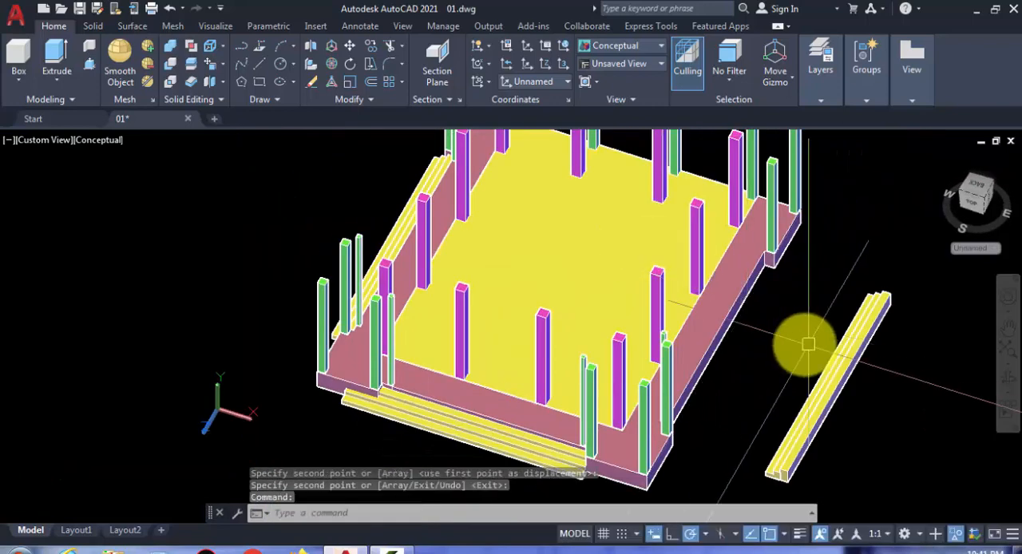
middle_drag(861, 363, 731, 298)
scroll(725, 302, up, 2)
click(724, 302)
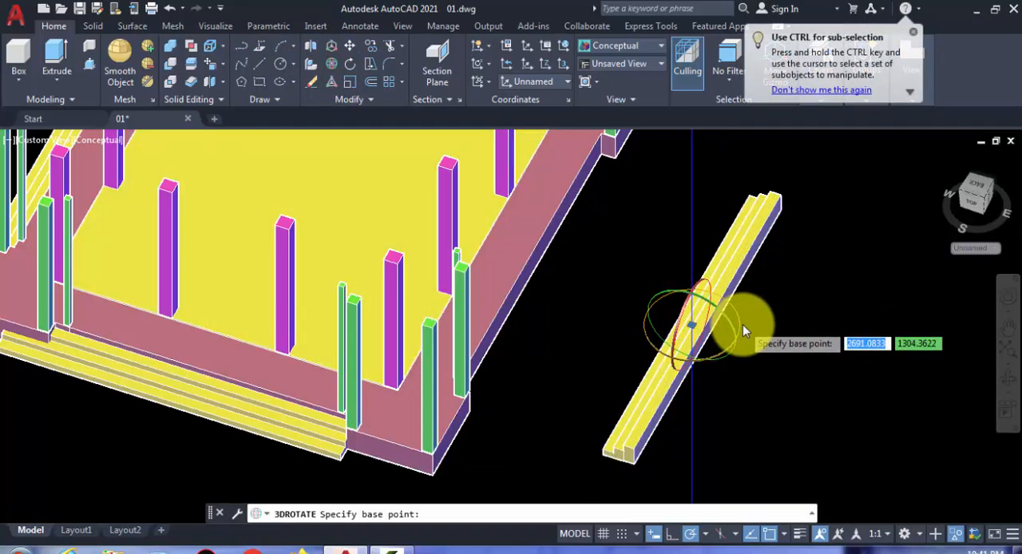
click(742, 324)
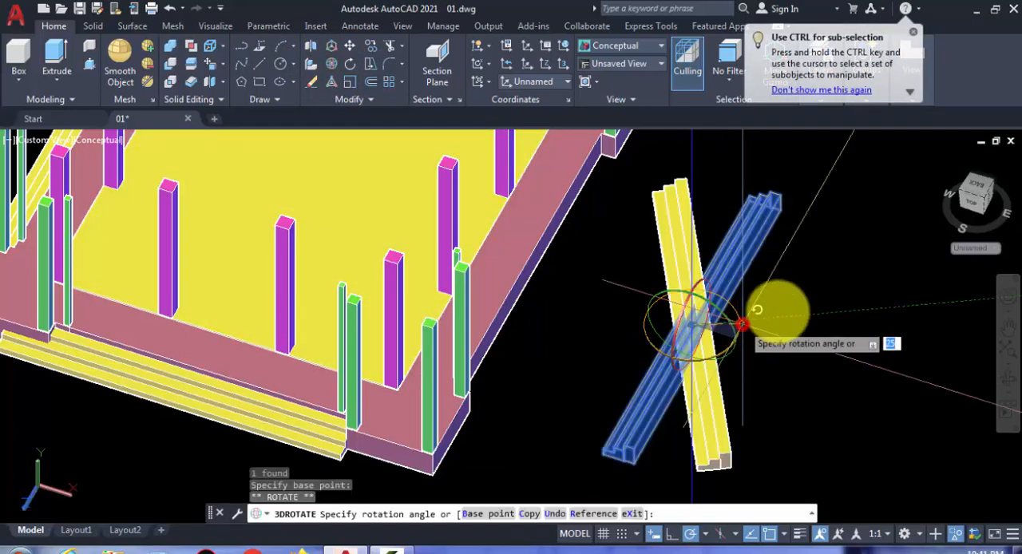
click(576, 292)
middle_drag(719, 314, 649, 333)
key(Escape)
Step: Move the rotated steps by their upper inner end corner to the recess corner on the terrace's opposite side
scroll(687, 199, up, 5)
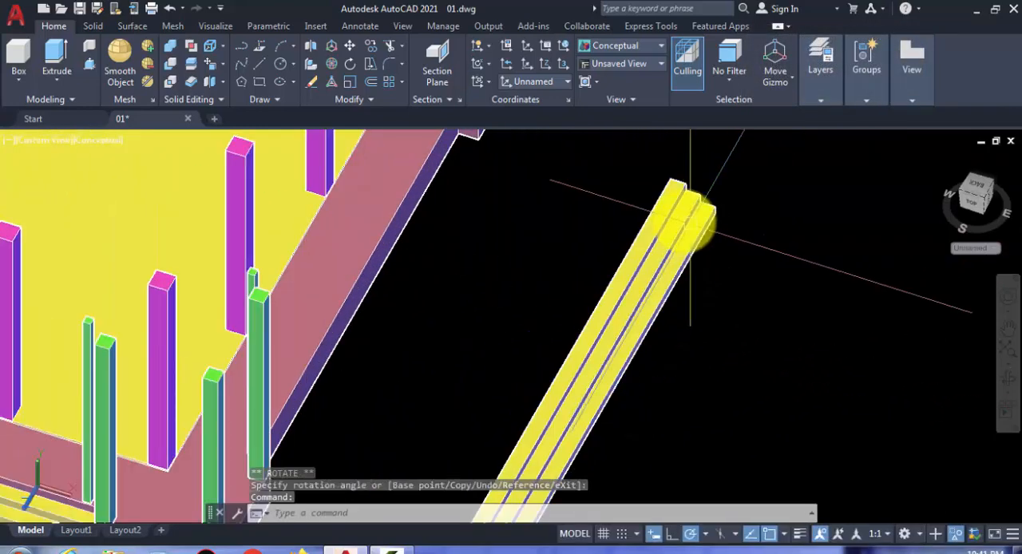
text(m)
key(Return)
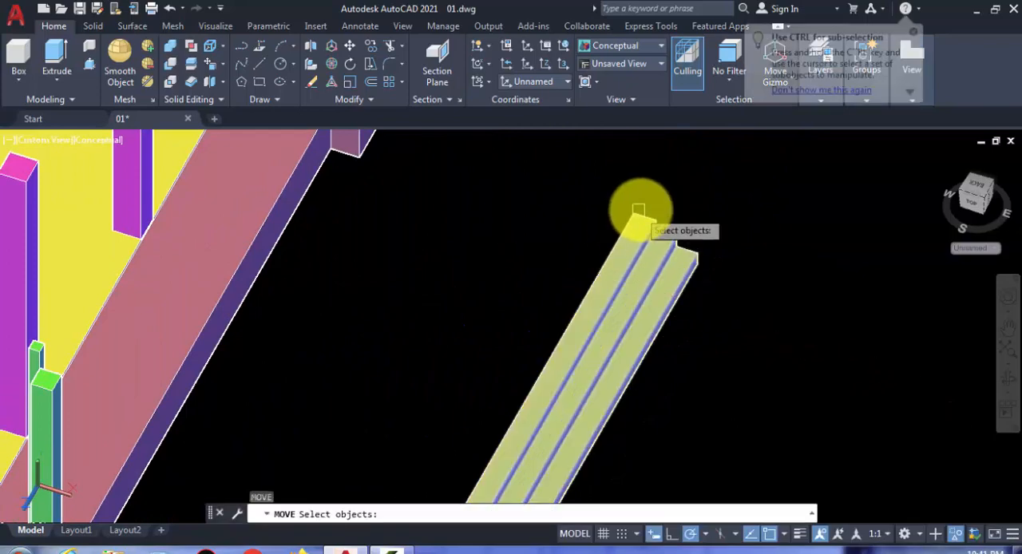
key(Return)
click(636, 230)
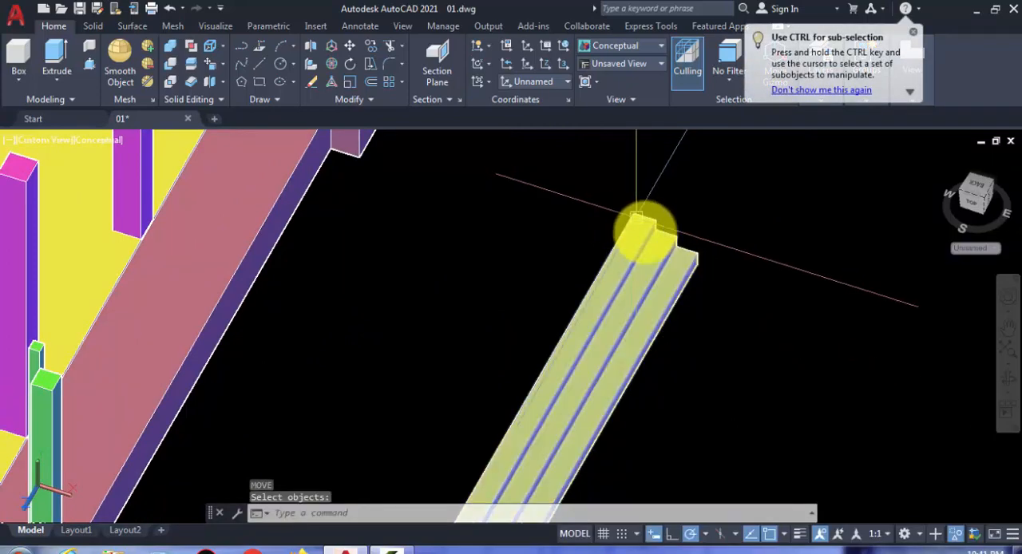
text(m)
key(Return)
click(631, 216)
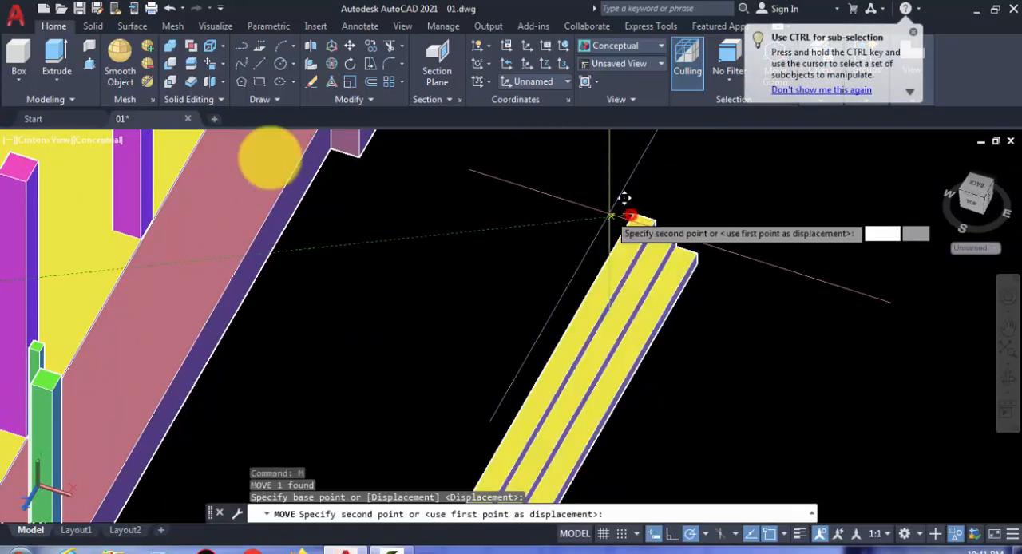
scroll(303, 255, up, 2)
scroll(314, 259, up, 3)
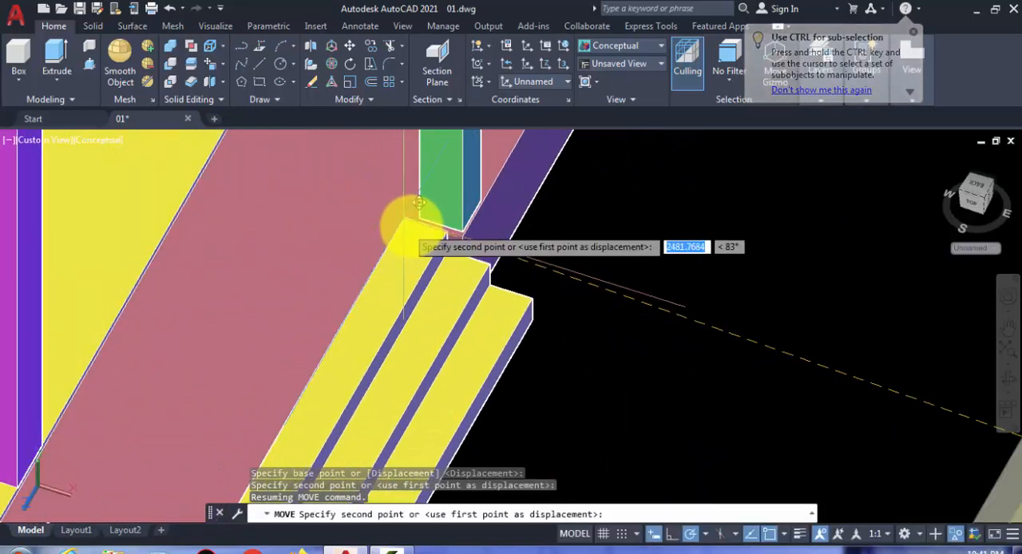
click(406, 221)
Step: Move the newly placed steps straight down by 20 units
click(457, 297)
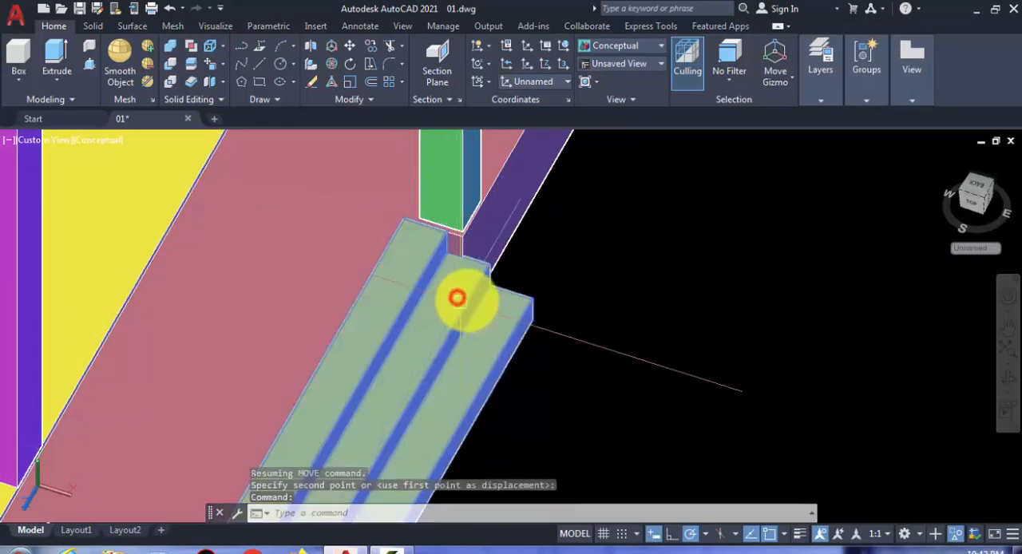
key(Return)
click(599, 223)
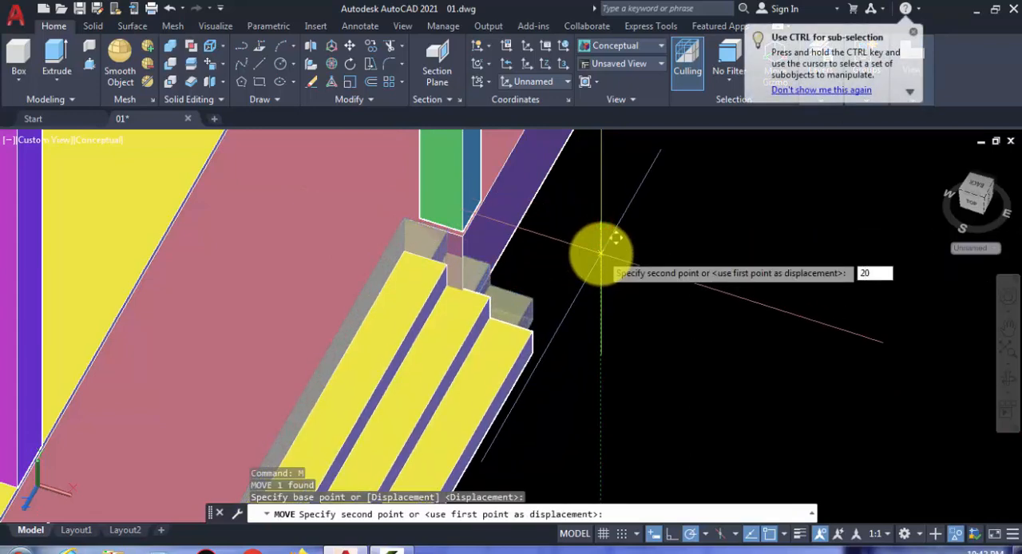
text(20)
key(Return)
scroll(638, 231, down, 7)
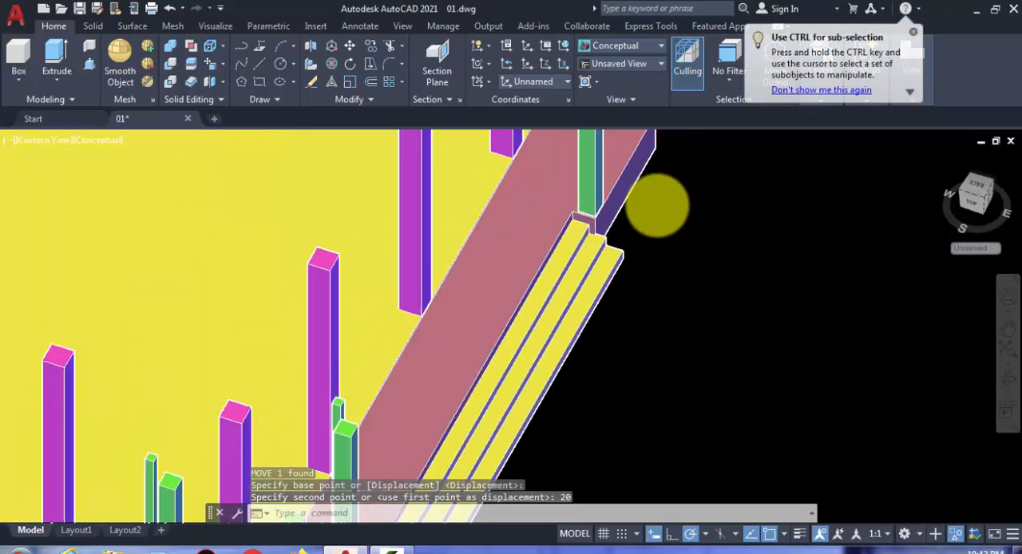
Step: Use Move Faces to bring the terrace's corner end face beside the entrance steps out to the steps' lower outer corner
scroll(506, 365, up, 8)
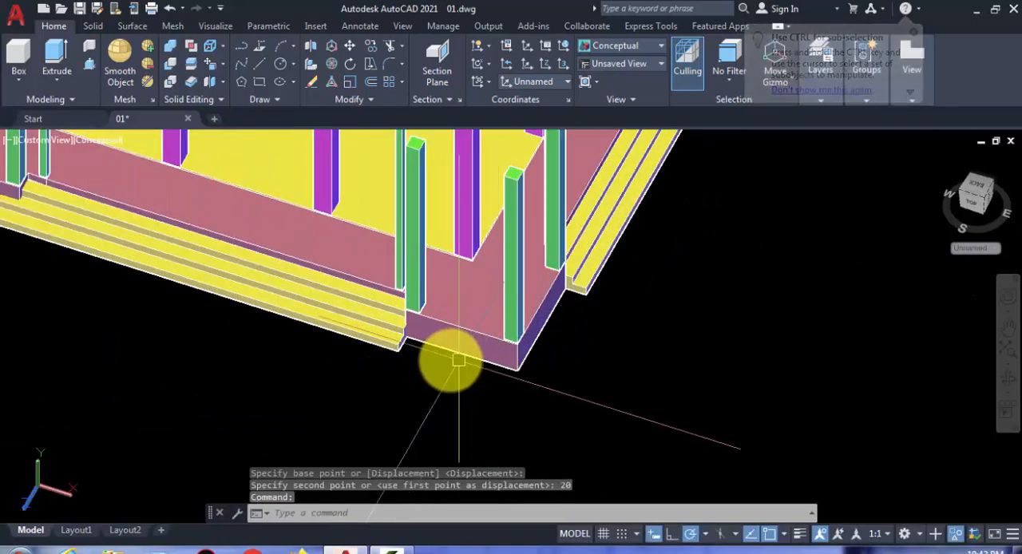
scroll(395, 343, up, 2)
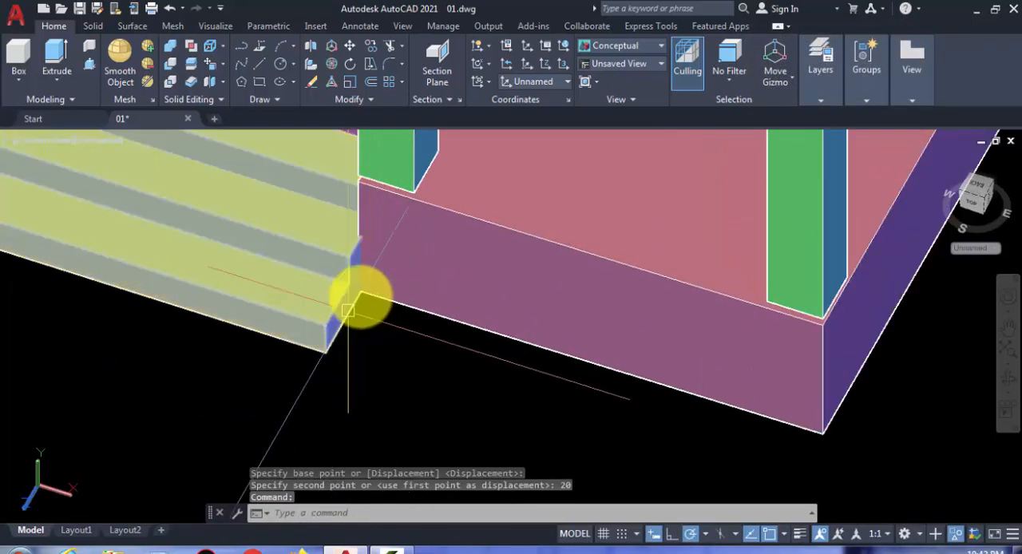
scroll(391, 276, down, 4)
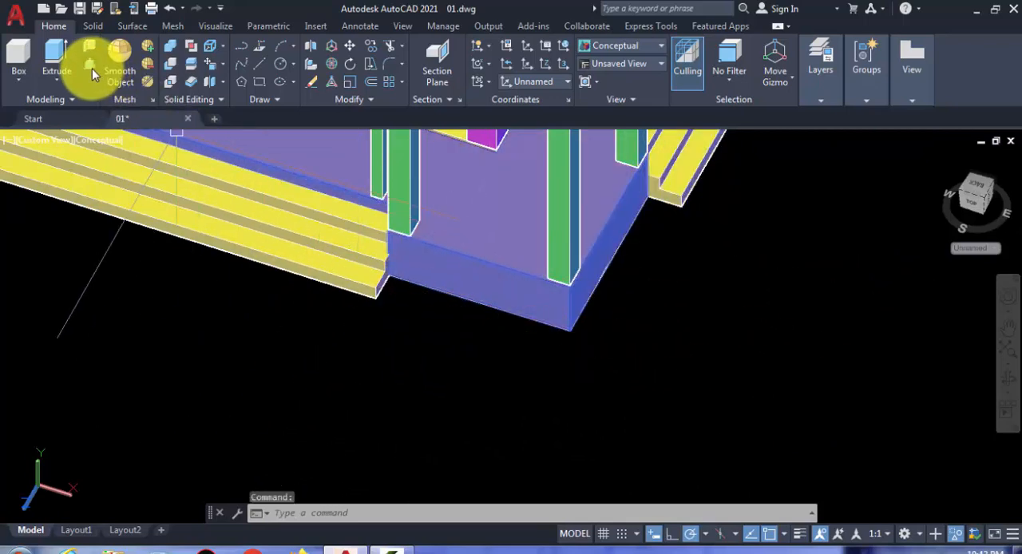
scroll(383, 255, up, 2)
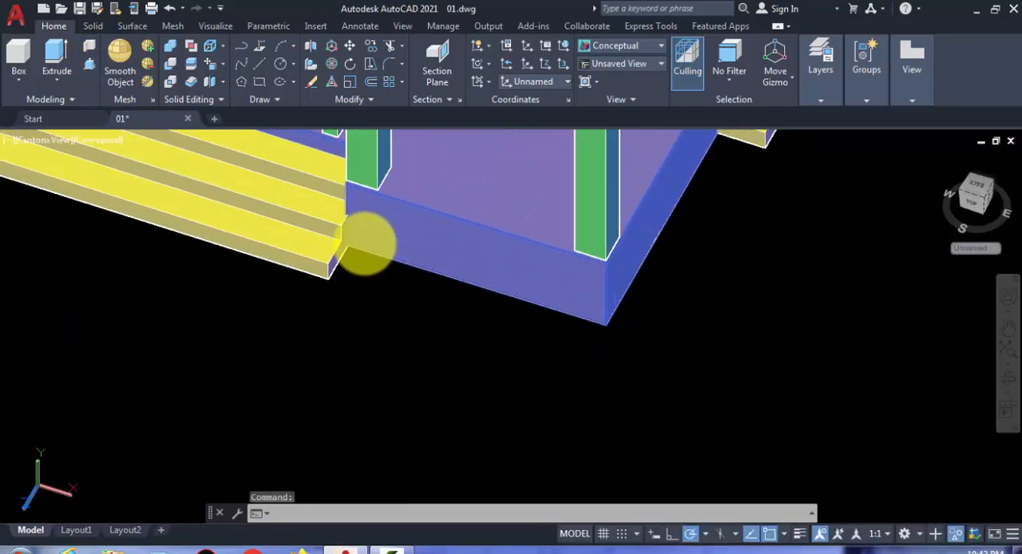
scroll(367, 243, up, 2)
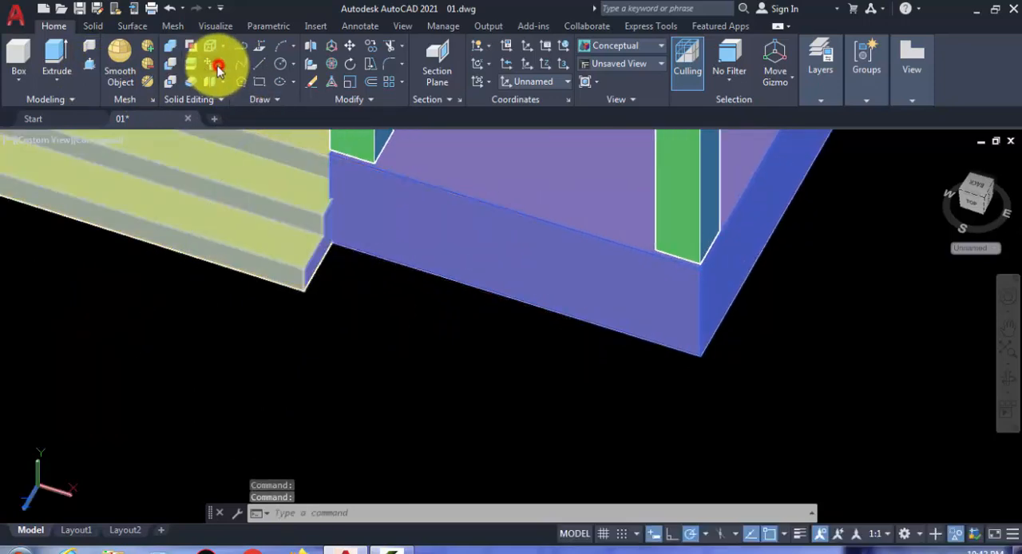
click(218, 70)
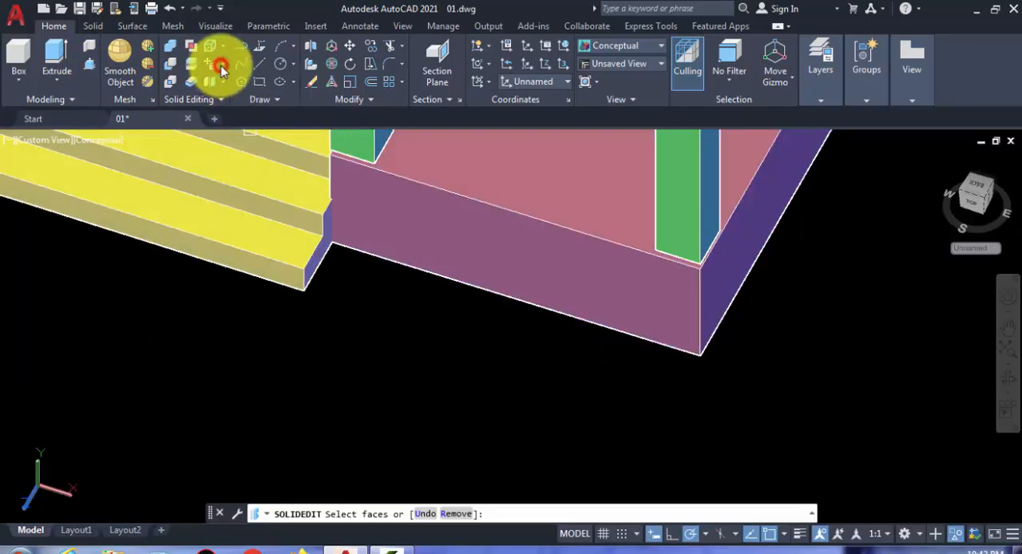
click(222, 69)
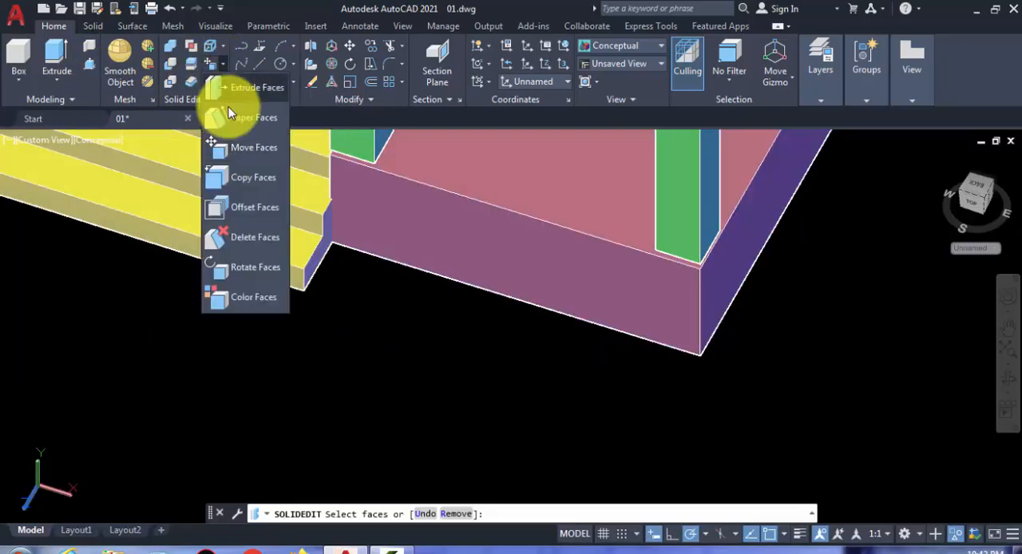
click(254, 148)
click(409, 225)
key(Return)
scroll(365, 253, up, 5)
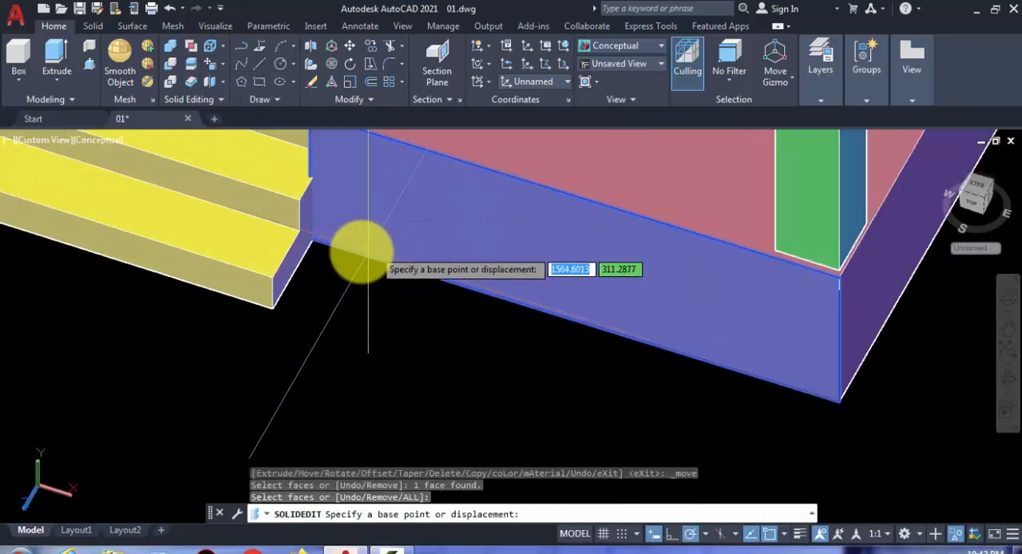
click(294, 238)
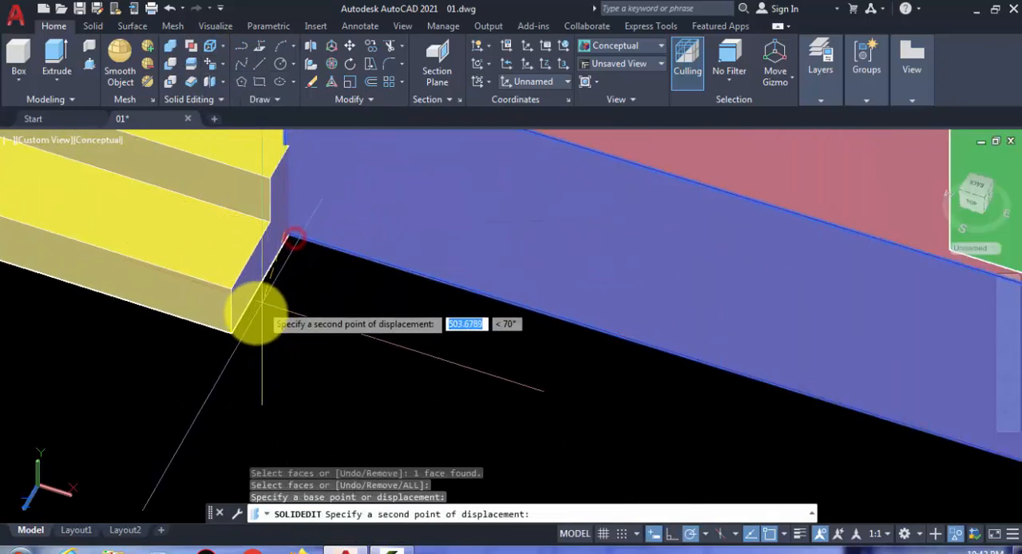
click(235, 327)
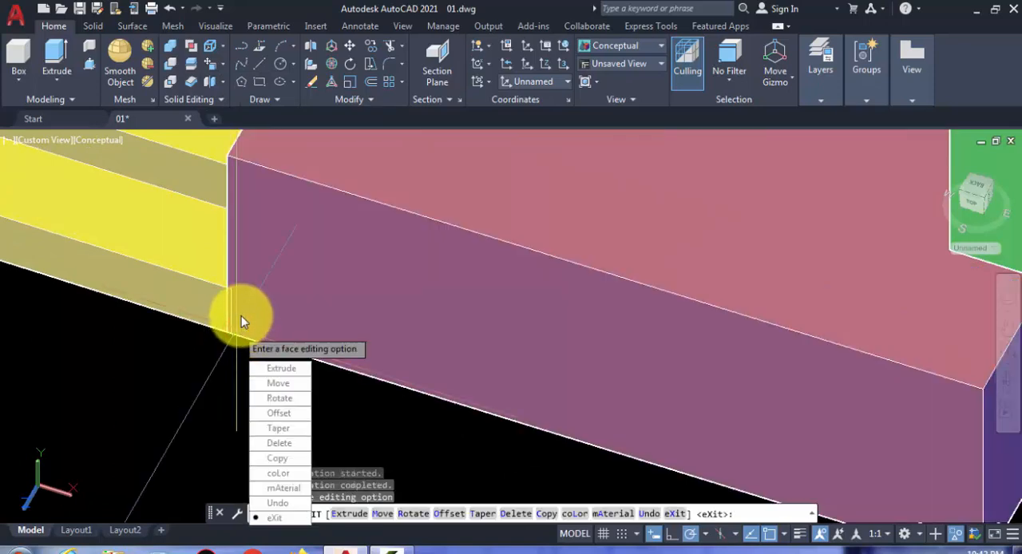
key(Return)
key(Return)
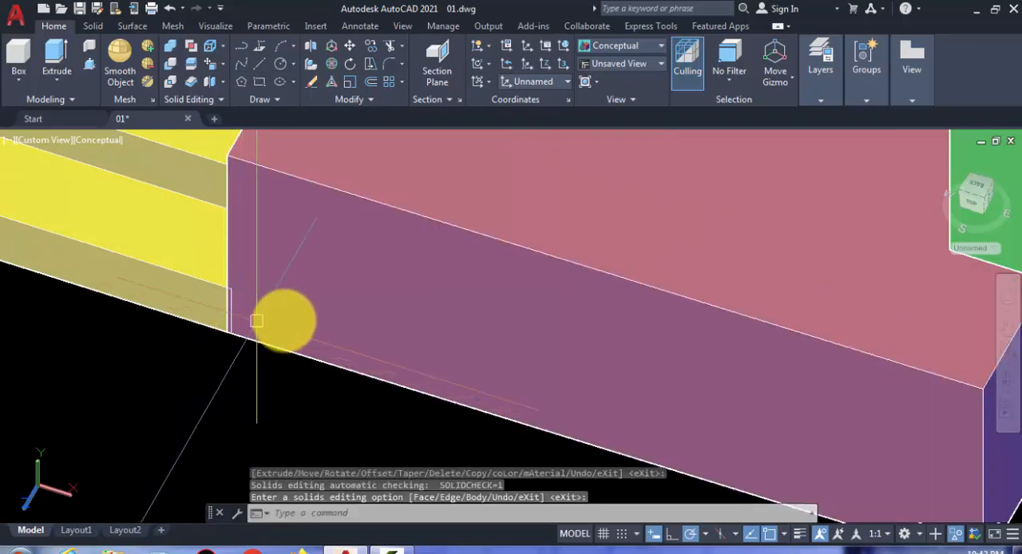
Step: Use Move Faces to bring the corner's adjacent side face out to the lower outer corner of the neighbouring side steps
scroll(285, 320, down, 5)
middle_drag(500, 330, 396, 333)
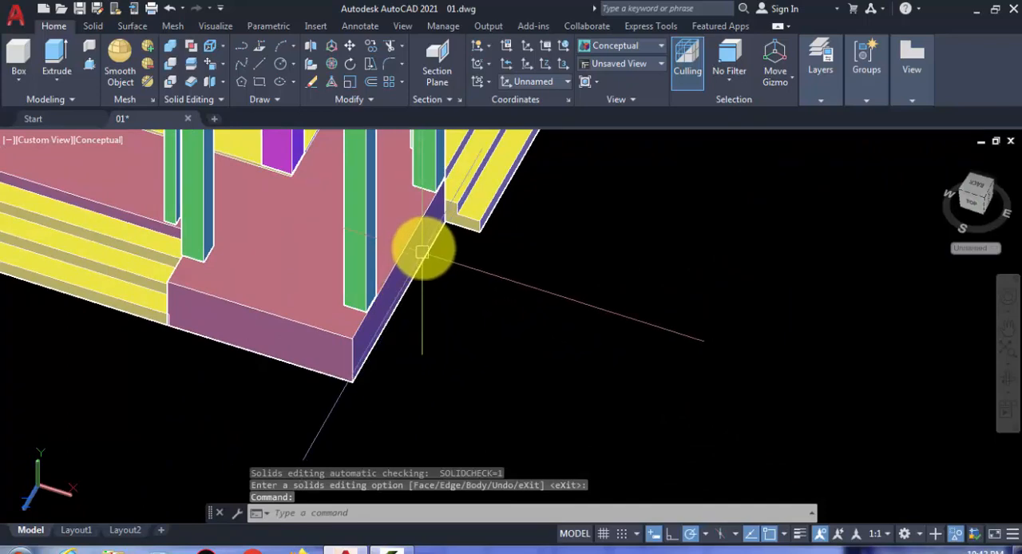
key(Return)
key(Escape)
scroll(391, 272, up, 2)
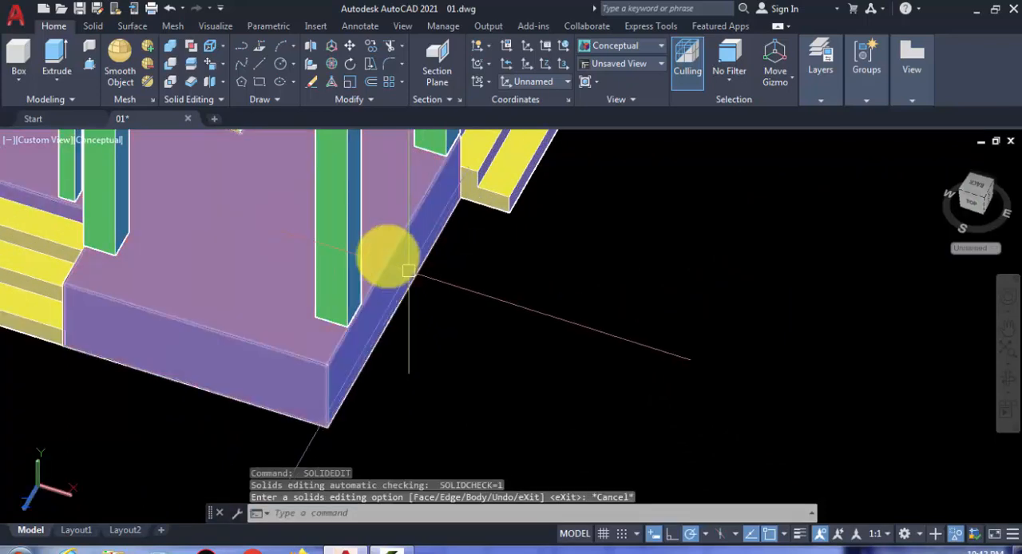
click(216, 68)
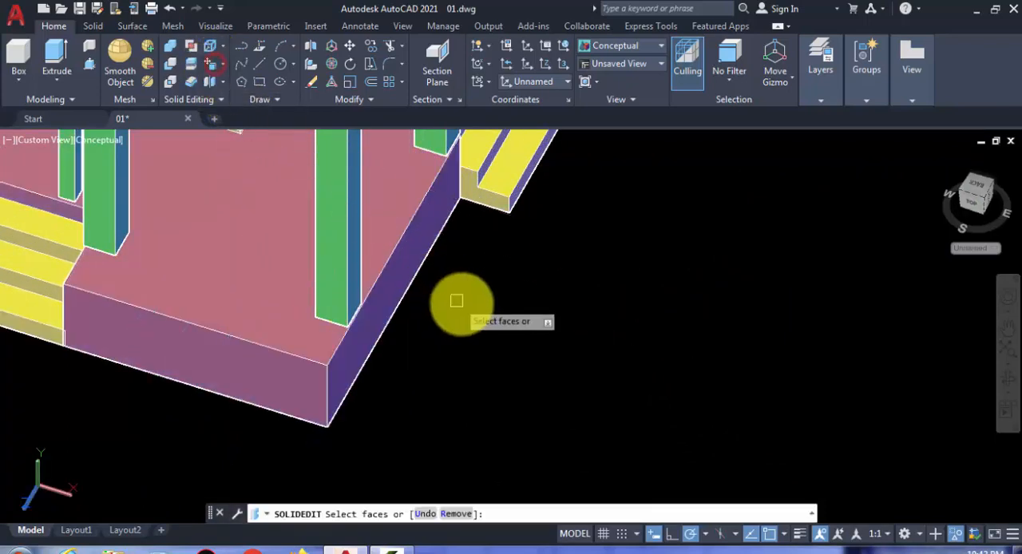
click(426, 240)
key(Return)
scroll(459, 219, up, 2)
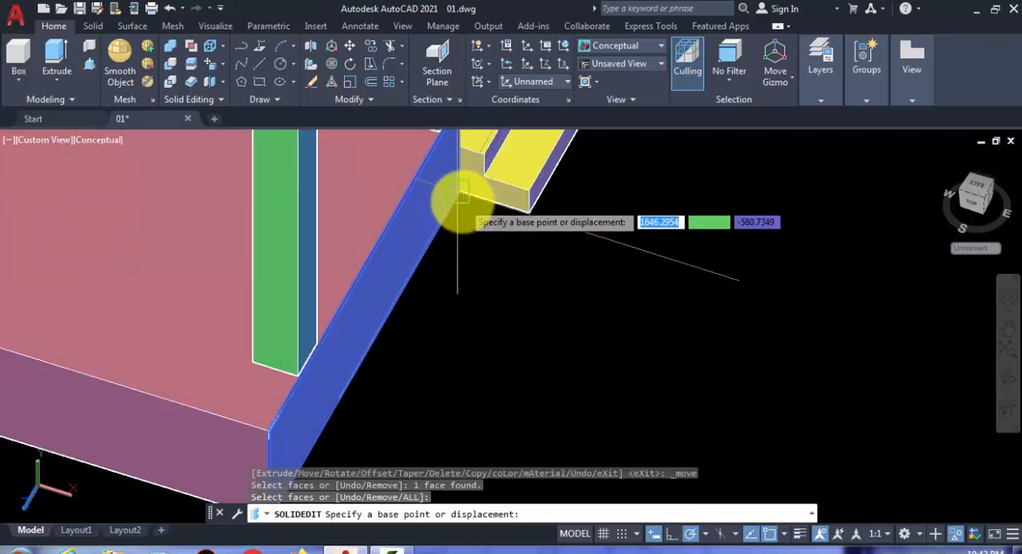
click(462, 201)
click(525, 214)
key(Return)
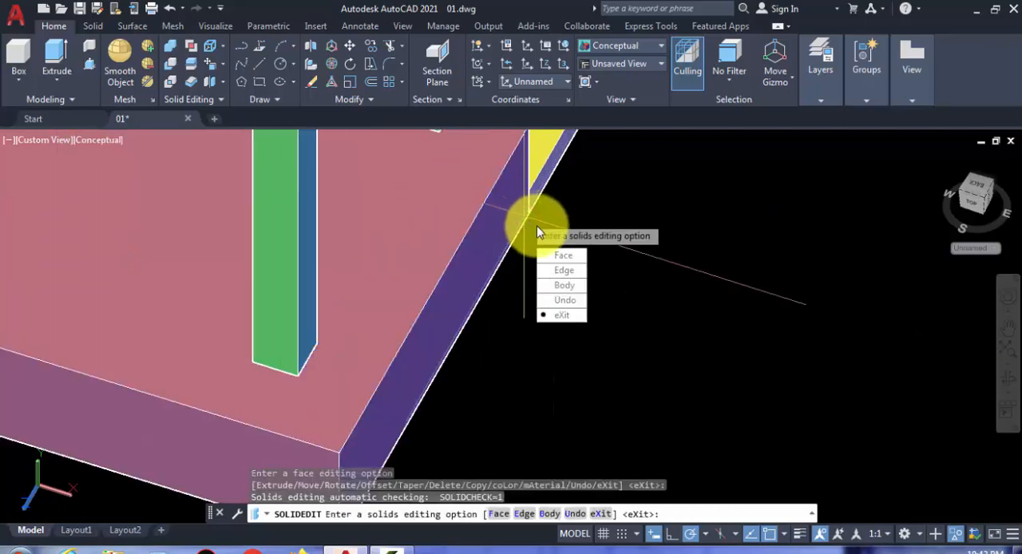
key(Return)
scroll(615, 274, down, 5)
key(Return)
Step: Use Move Faces to pull the side steps' protruding end face back to the inner recess edge of the terrace corner
shift+middle_drag(467, 285, 440, 337)
scroll(440, 337, up, 6)
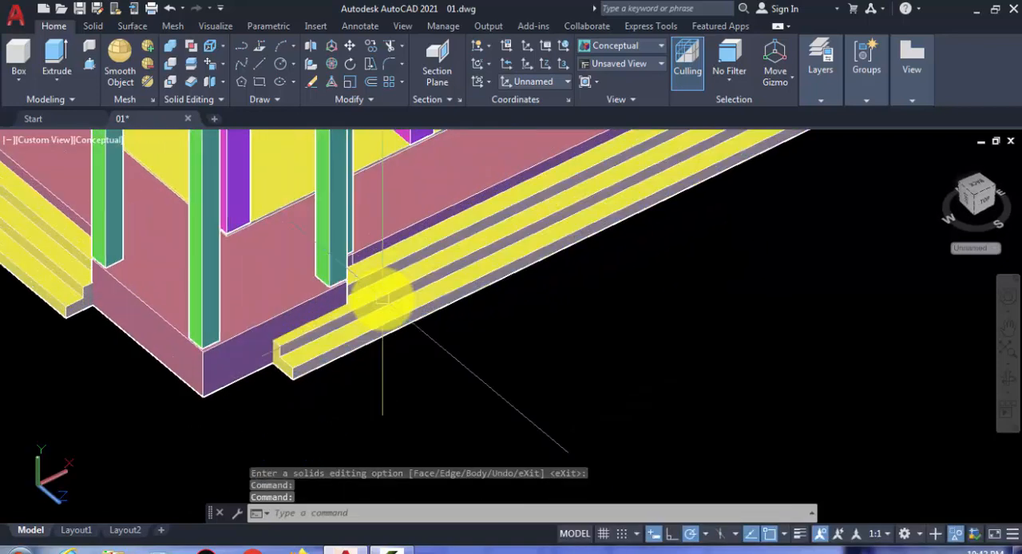
scroll(317, 338, up, 6)
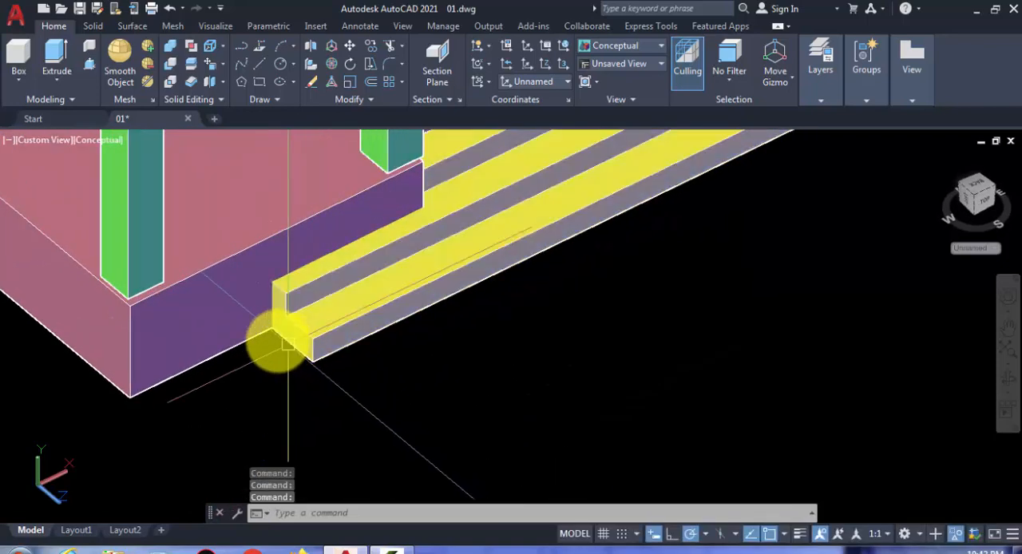
scroll(312, 334, down, 4)
scroll(323, 334, down, 5)
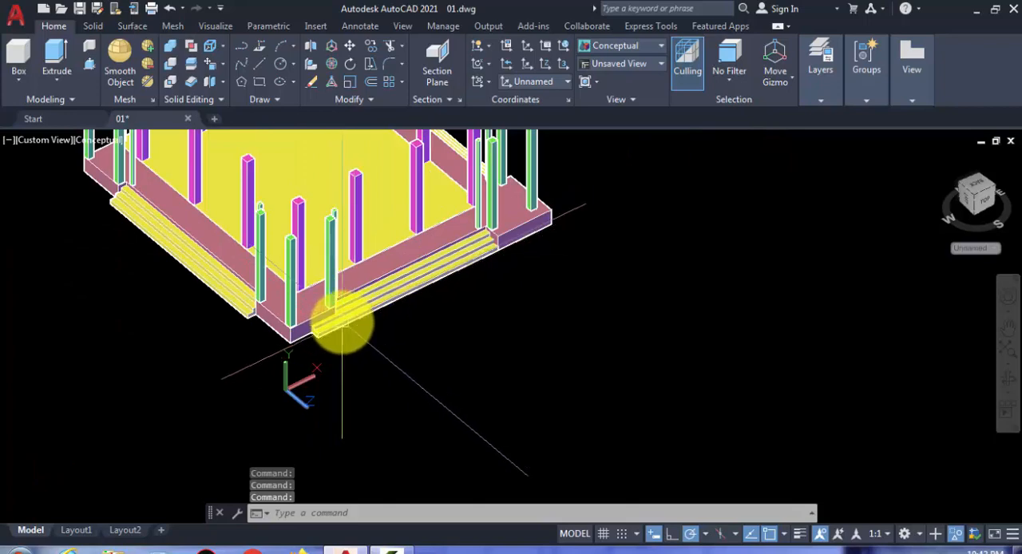
scroll(287, 343, up, 5)
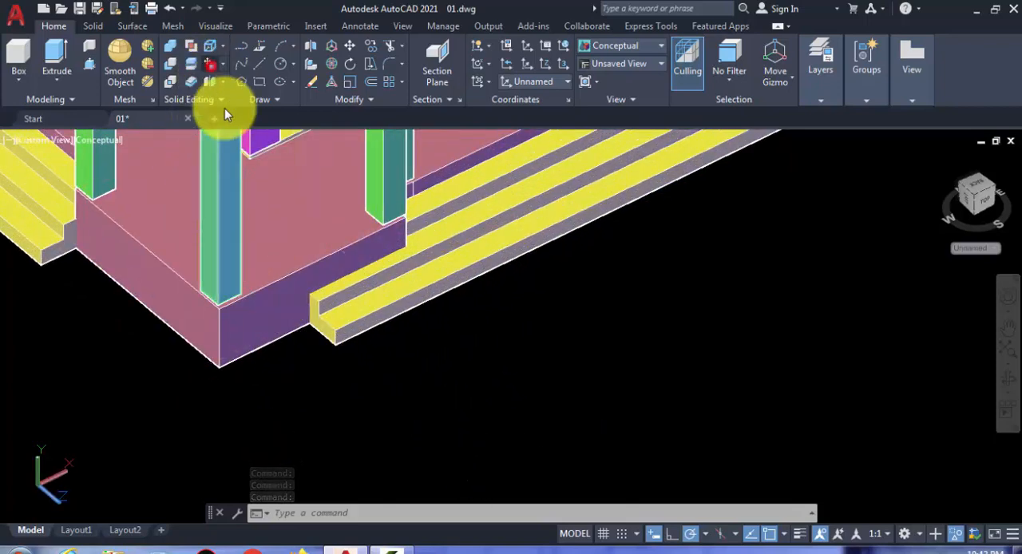
scroll(332, 356, up, 2)
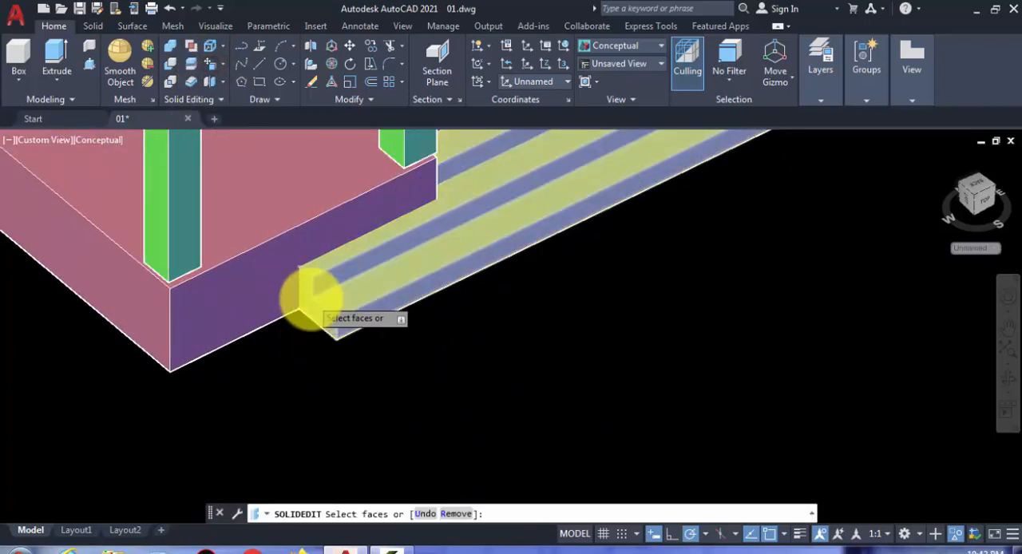
scroll(303, 294, up, 2)
click(295, 289)
key(Return)
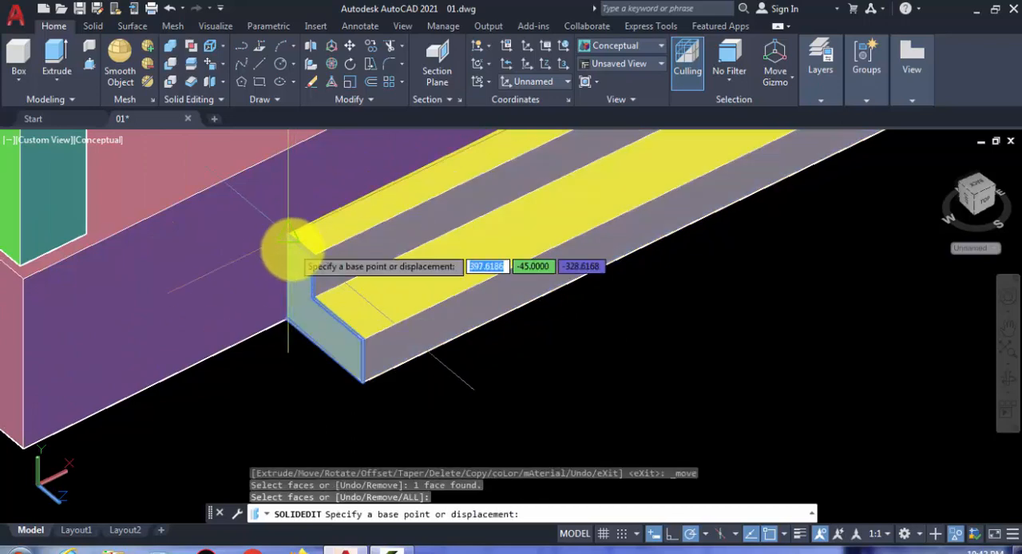
scroll(367, 350, down, 1)
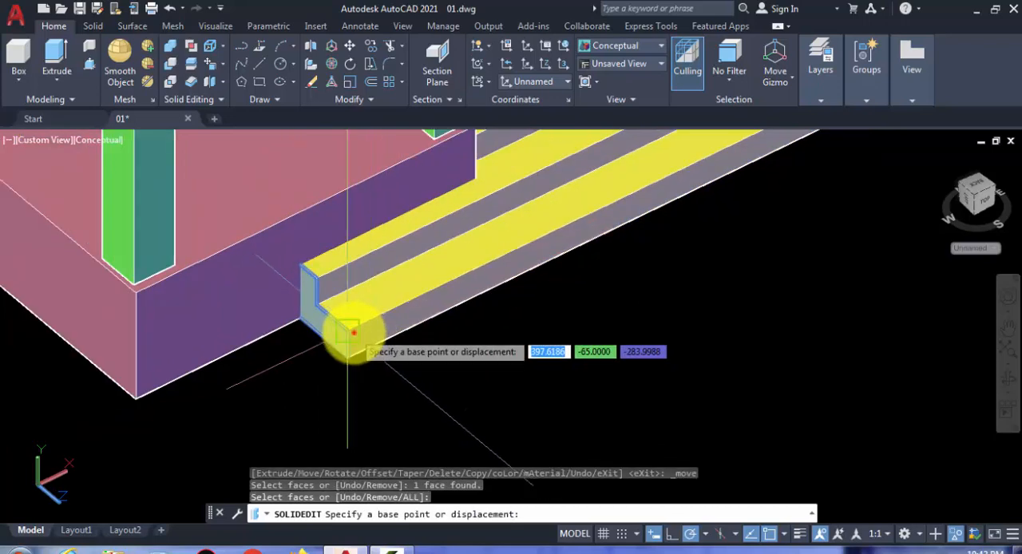
click(350, 331)
click(472, 179)
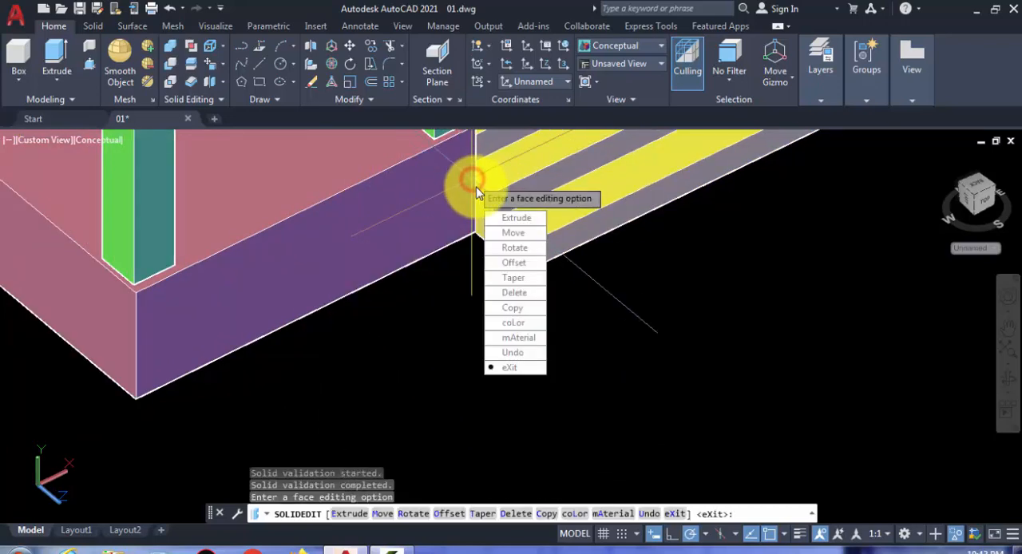
key(Return)
Step: Use Move Faces to bring the terrace corner's side face out to the lower outer corner of the shortened steps
scroll(439, 227, down, 2)
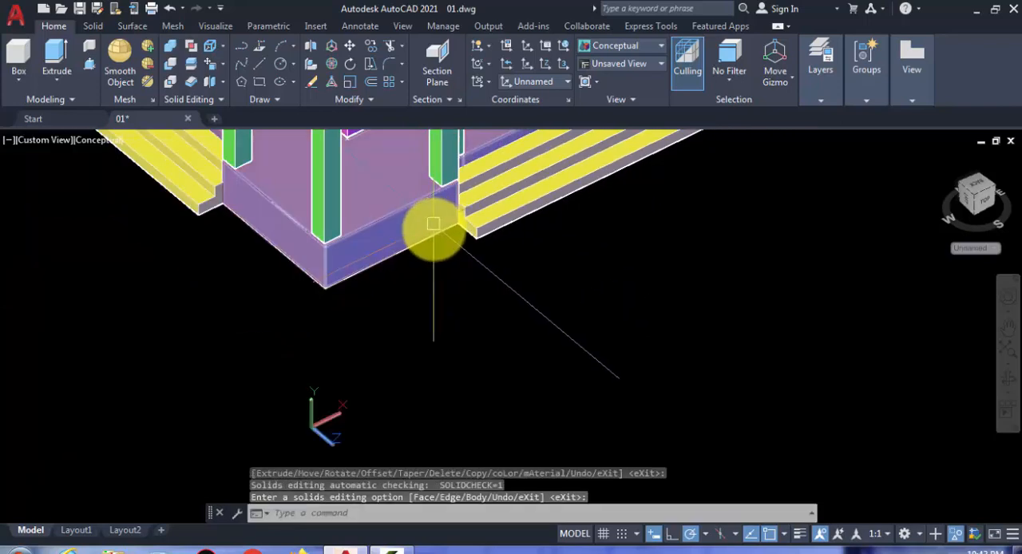
scroll(433, 223, up, 4)
key(Return)
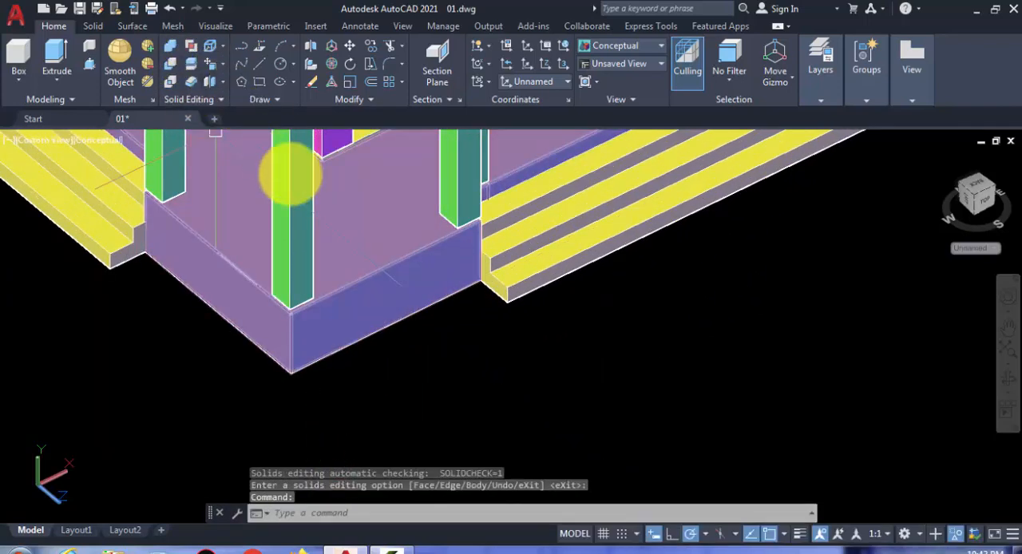
key(Return)
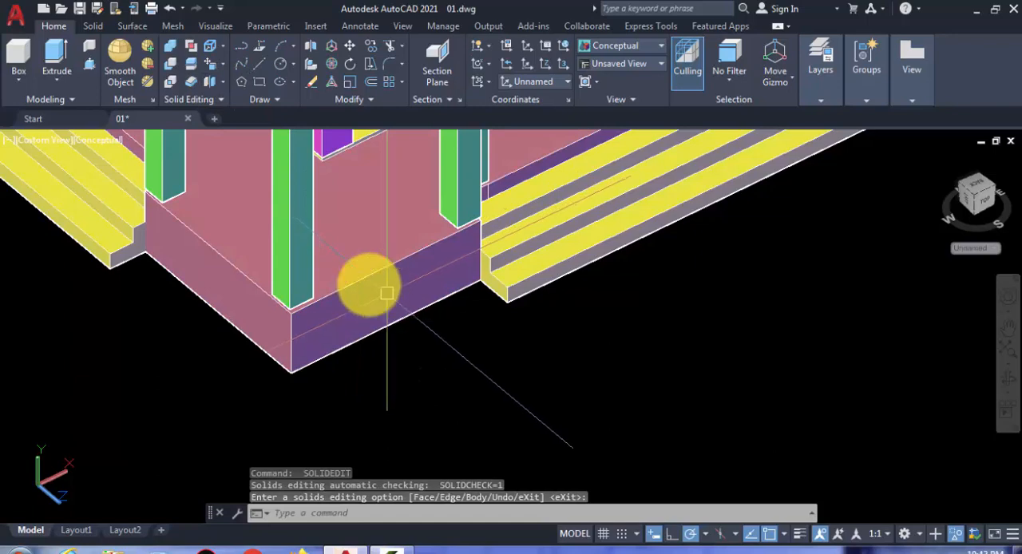
click(211, 69)
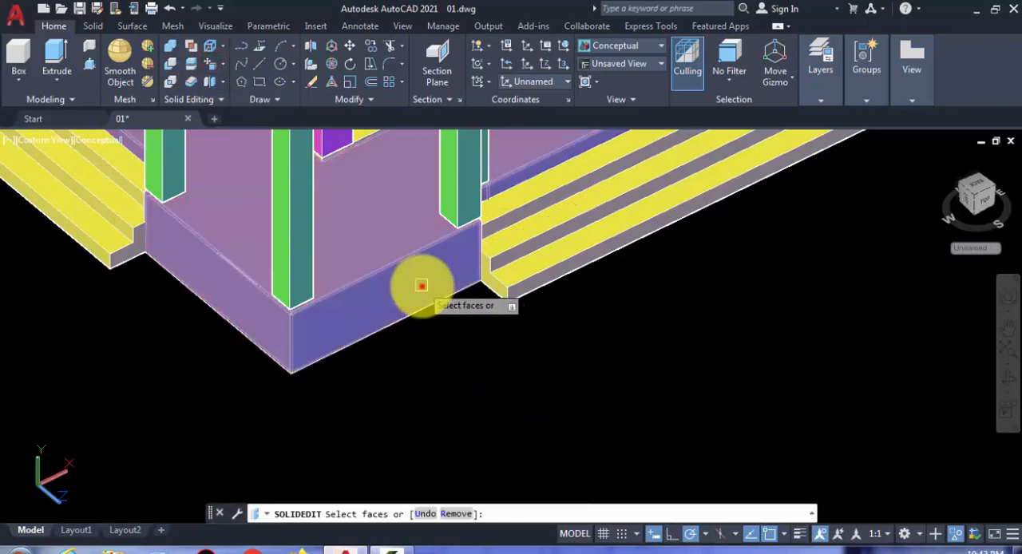
click(422, 285)
key(Return)
scroll(478, 288, up, 3)
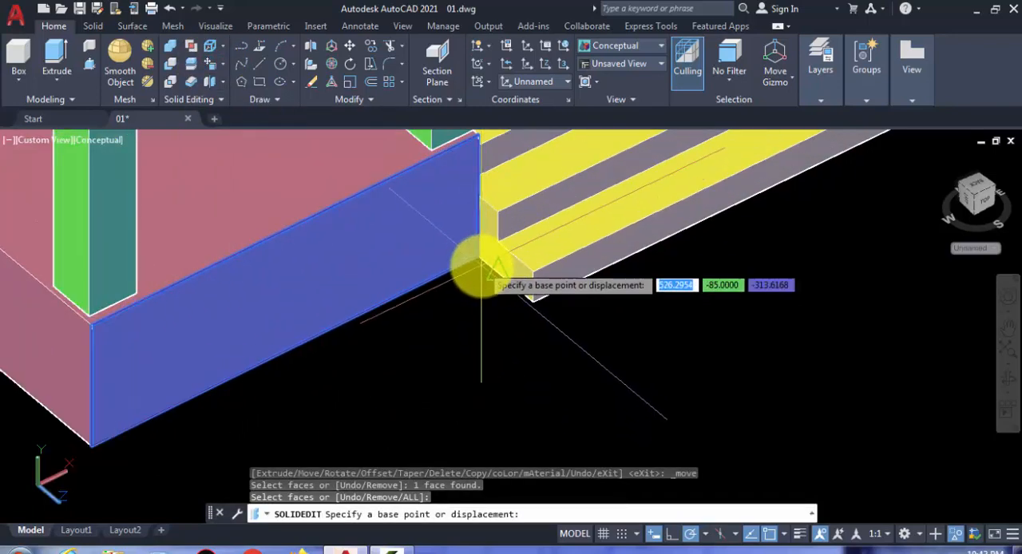
click(479, 259)
click(532, 302)
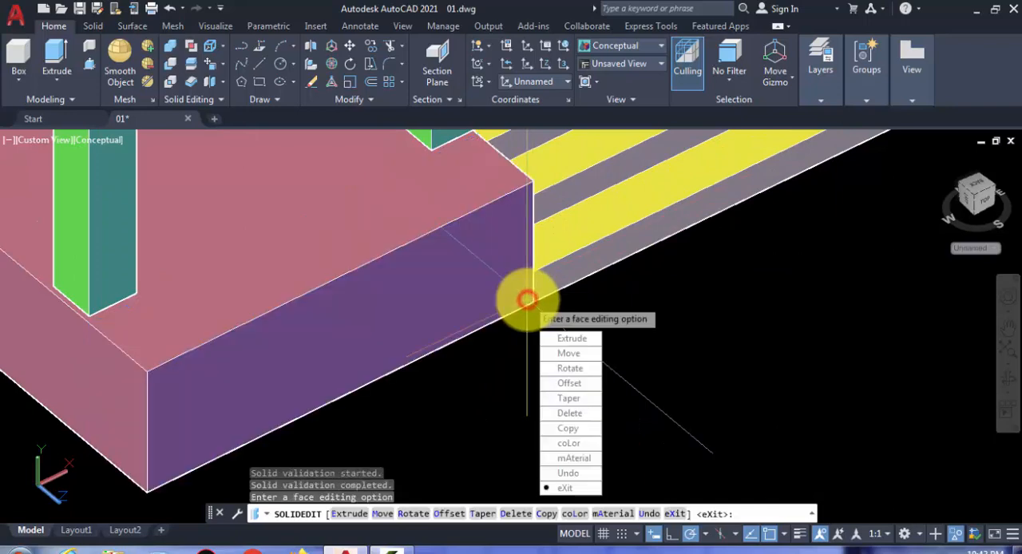
key(Return)
key(Return)
Step: Use Move Faces to bring the same corner's other side face out to the lower outer corner of the adjoining steps
scroll(487, 303, down, 3)
scroll(211, 286, up, 2)
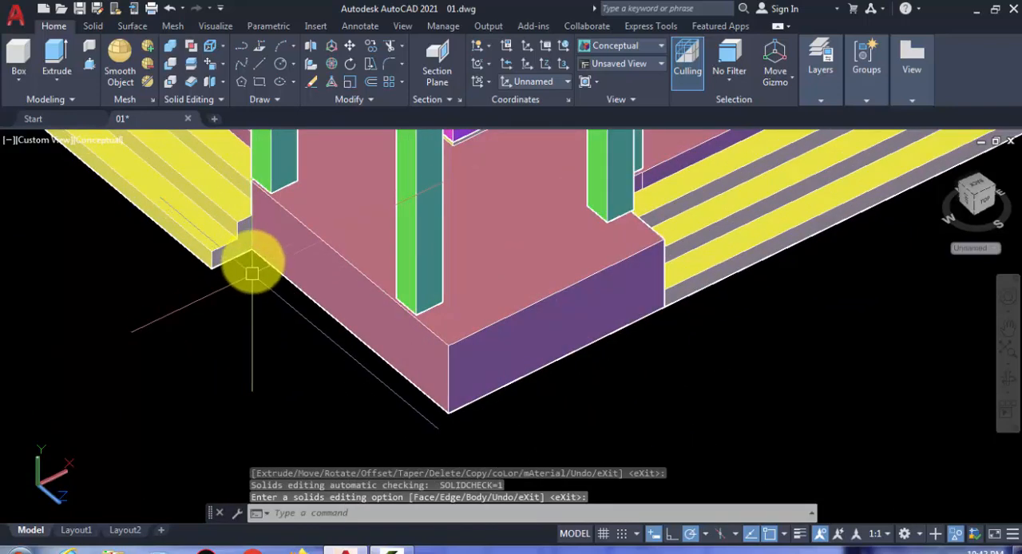
click(292, 254)
key(Return)
scroll(243, 256, up, 3)
click(251, 254)
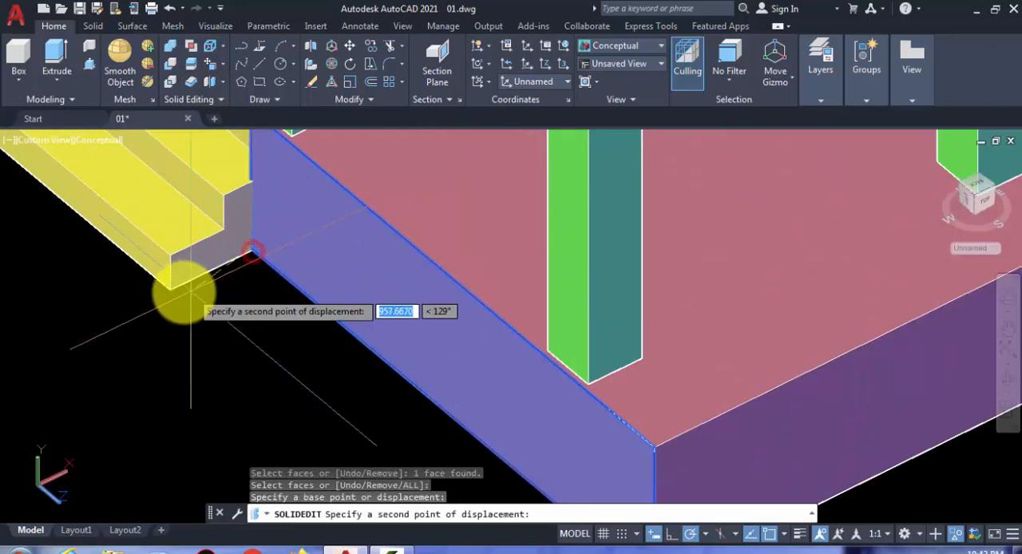
click(173, 294)
key(Return)
Step: Use Move Faces to bring the terrace corner face at the opposite end of those steps out to their lower outer corner
scroll(176, 295, down, 5)
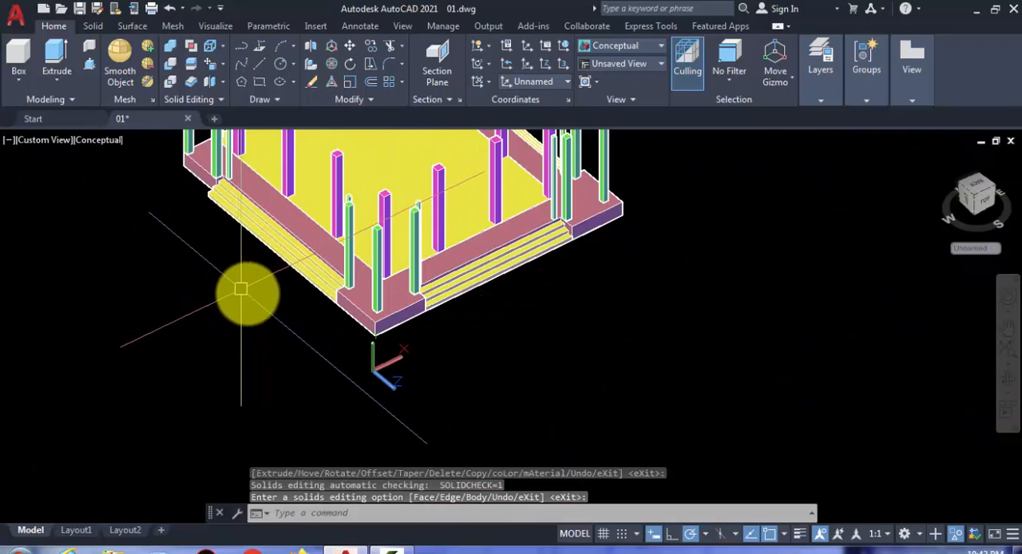
shift+middle_drag(216, 265, 368, 284)
scroll(293, 353, up, 2)
scroll(234, 419, up, 4)
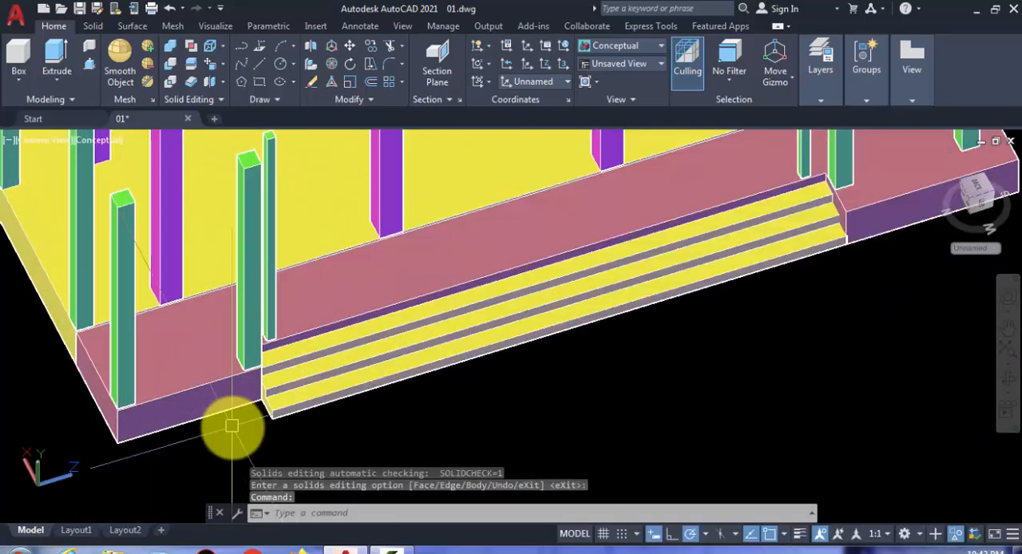
middle_drag(232, 425, 380, 370)
scroll(381, 370, up, 2)
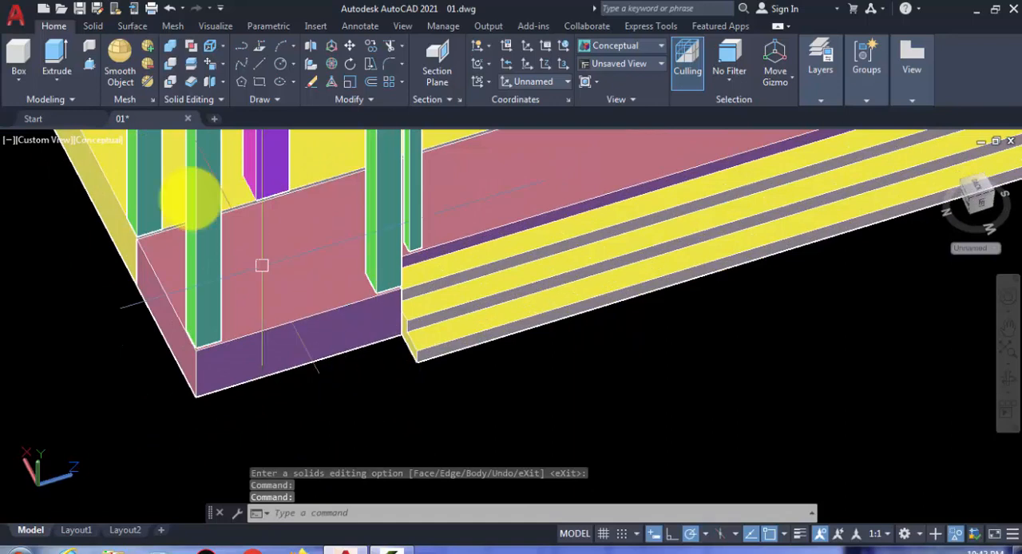
click(209, 67)
click(330, 338)
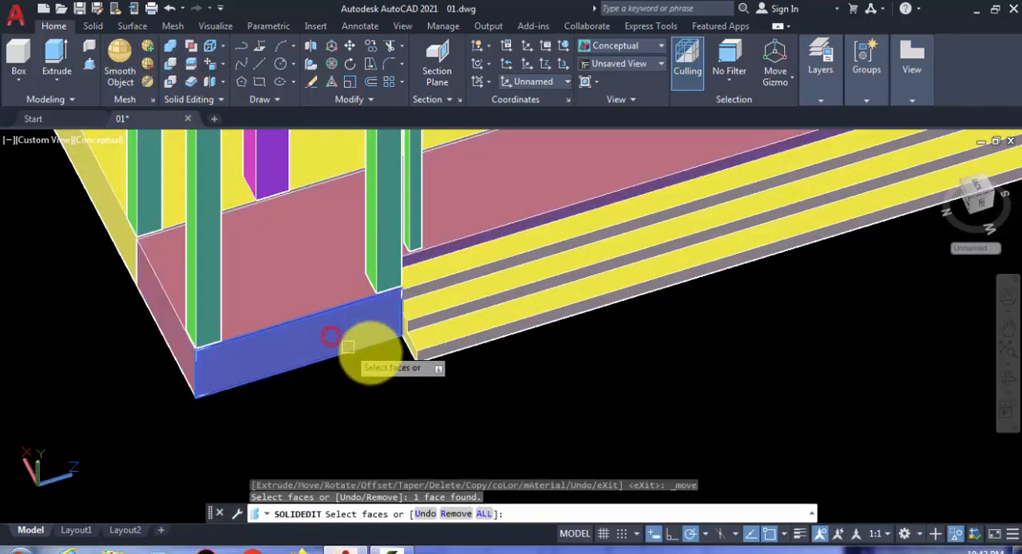
key(Return)
scroll(399, 343, up, 2)
click(416, 317)
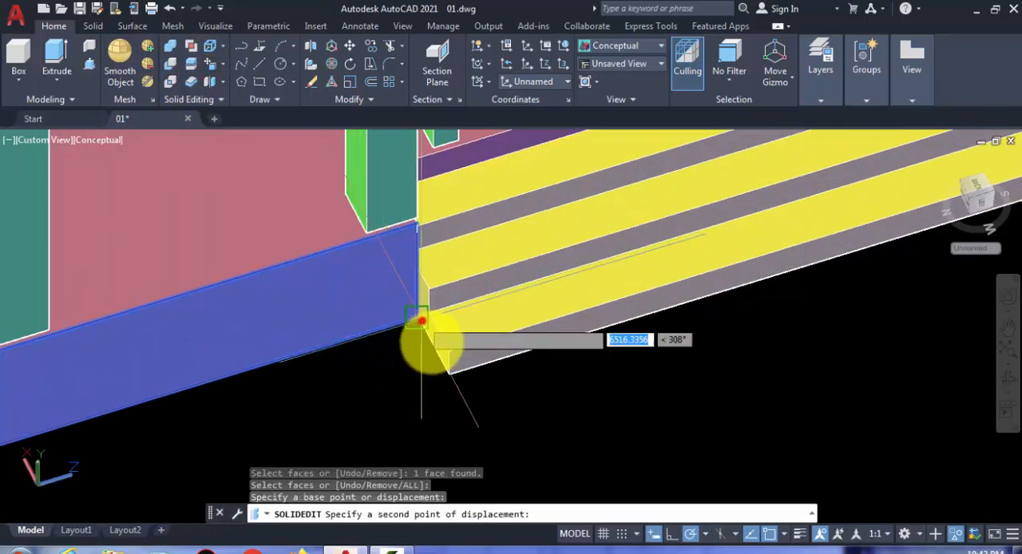
click(449, 374)
key(Return)
key(Return)
Step: Inspect the terrace corners and the surrounding steps from several sides of the model
scroll(455, 355, down, 5)
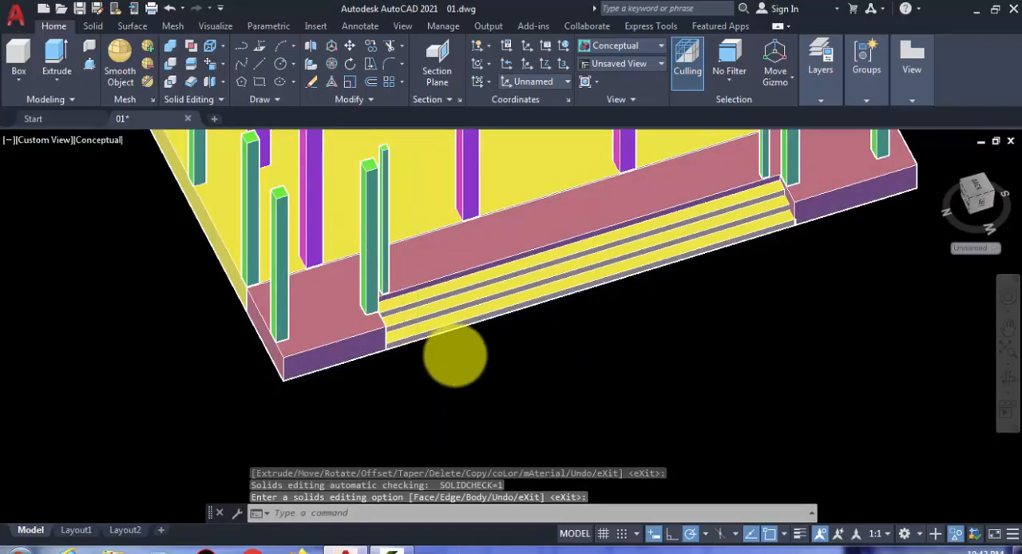
shift+middle_drag(455, 356, 160, 319)
scroll(228, 235, up, 5)
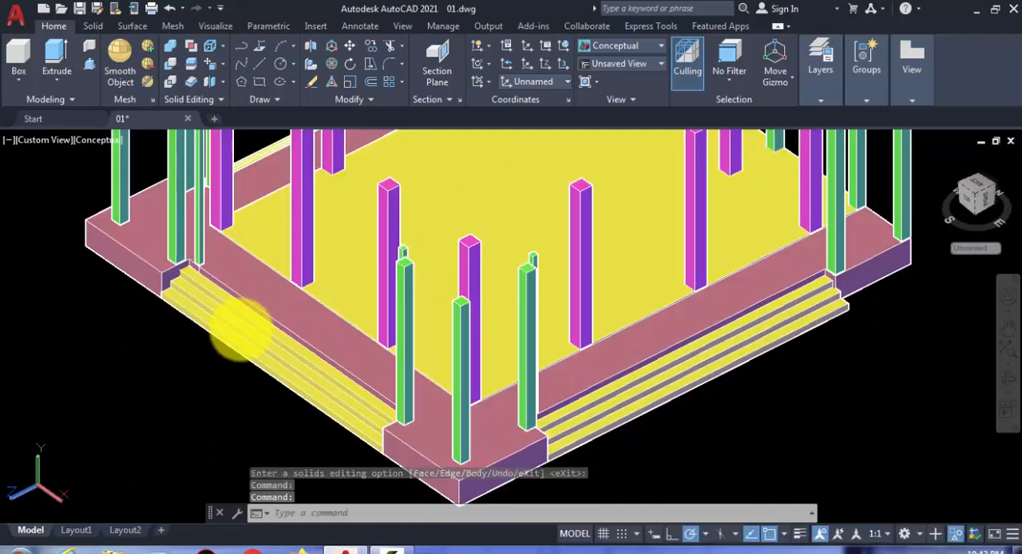
scroll(227, 319, up, 5)
middle_drag(141, 283, 132, 257)
scroll(132, 257, down, 3)
scroll(348, 342, down, 4)
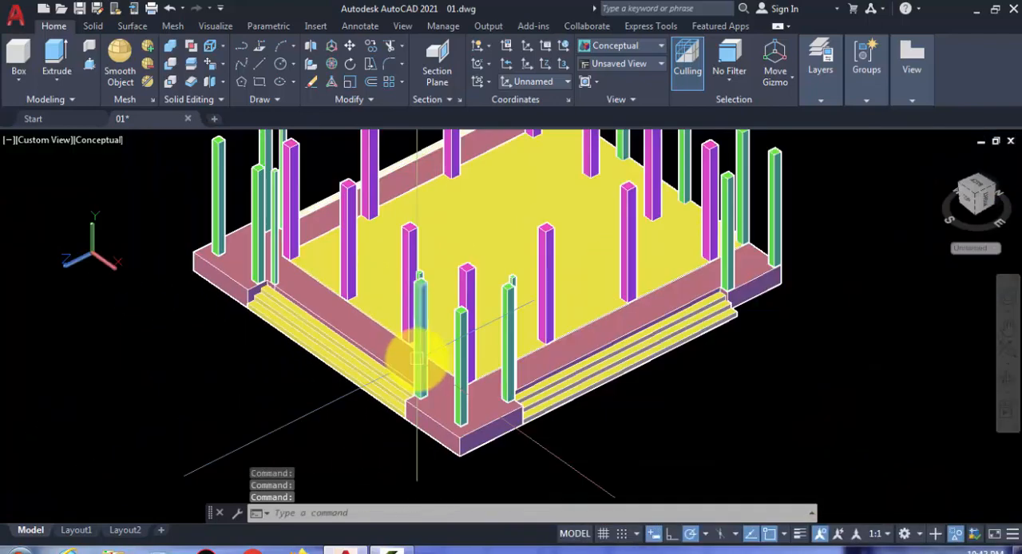
shift+middle_drag(652, 389, 739, 372)
scroll(518, 347, up, 3)
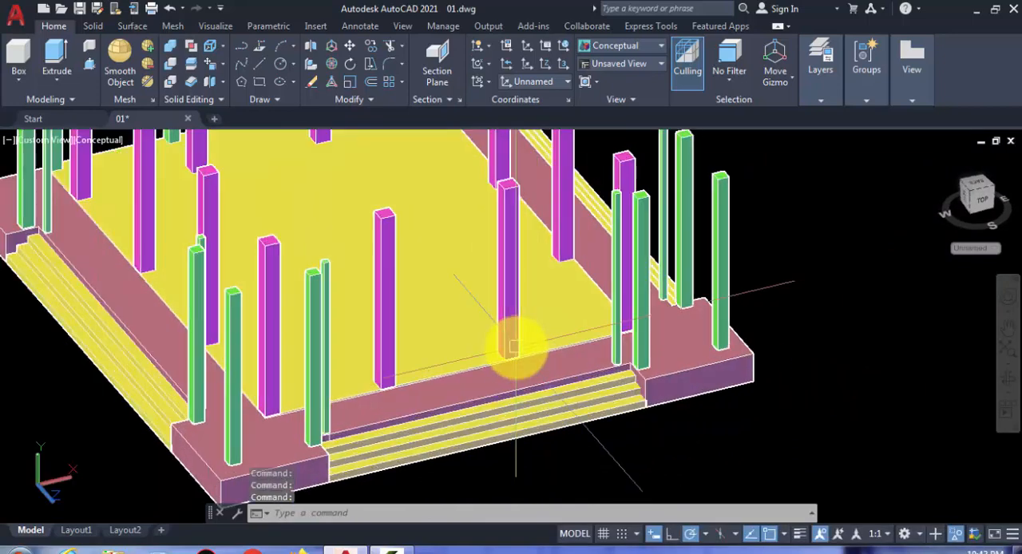
middle_drag(521, 352, 550, 369)
Step: Thaw the 3D DINDING layer to show the walls
click(819, 56)
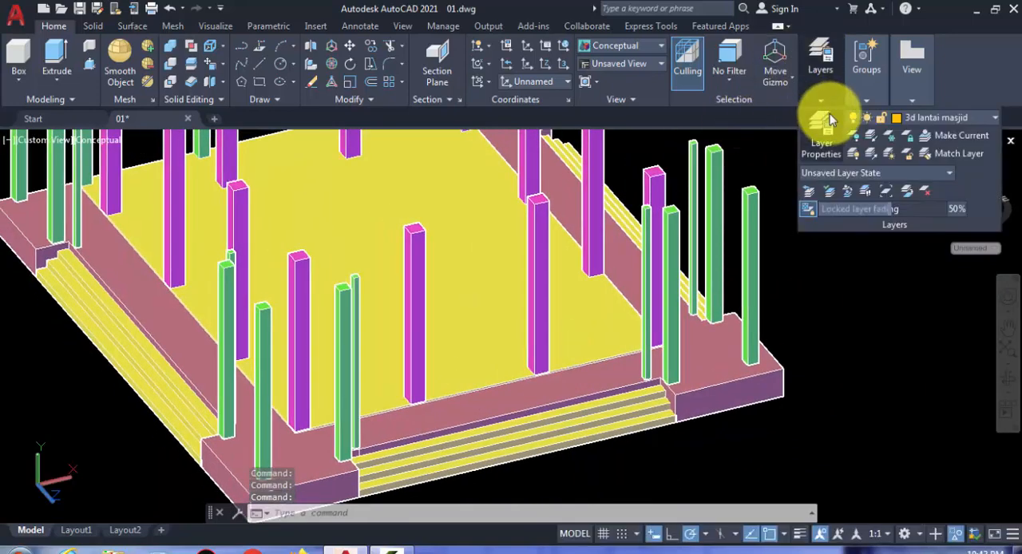
click(942, 118)
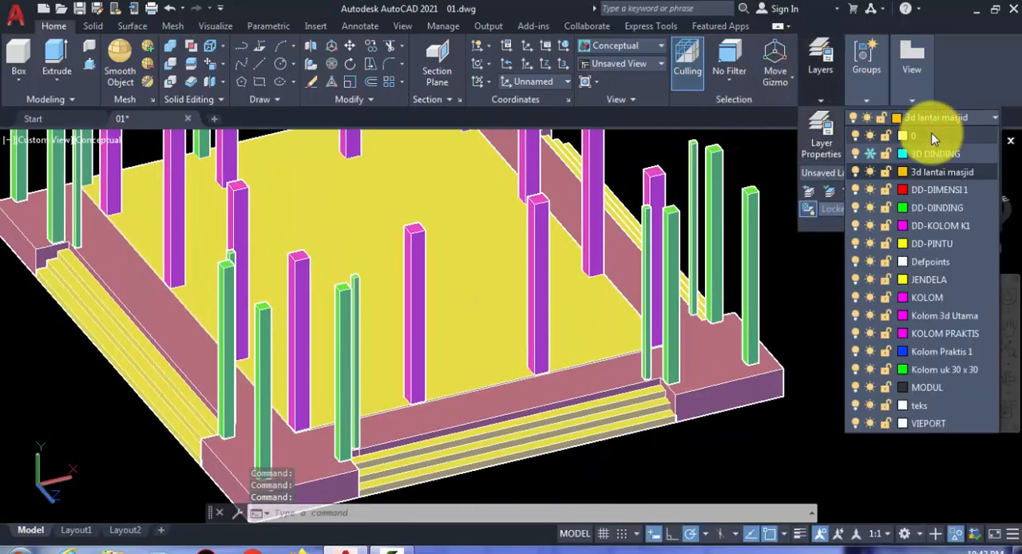
click(872, 154)
Step: Examine how the walls and columns stand on the floor and terrace around the building
scroll(775, 242, down, 5)
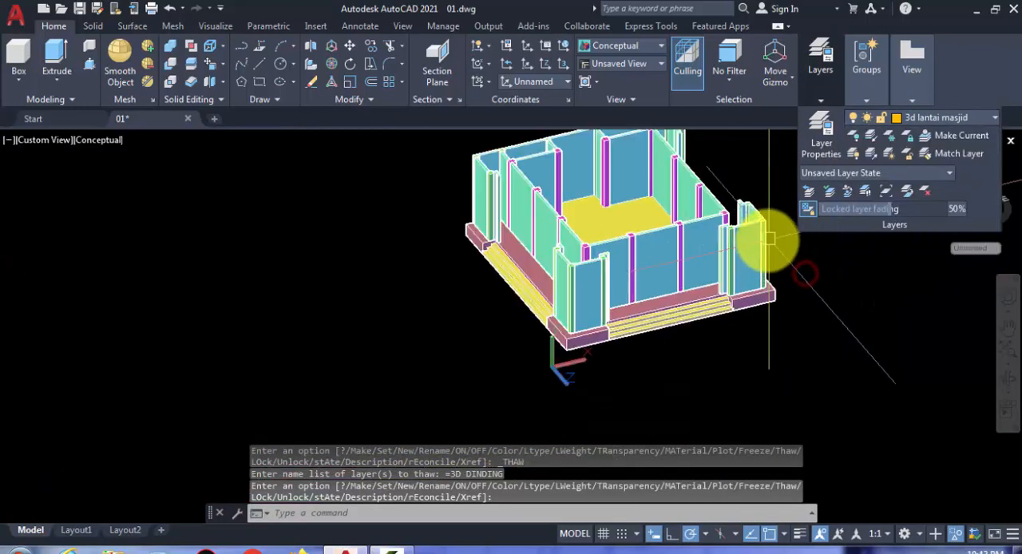
scroll(768, 253, up, 4)
shift+middle_drag(759, 279, 673, 333)
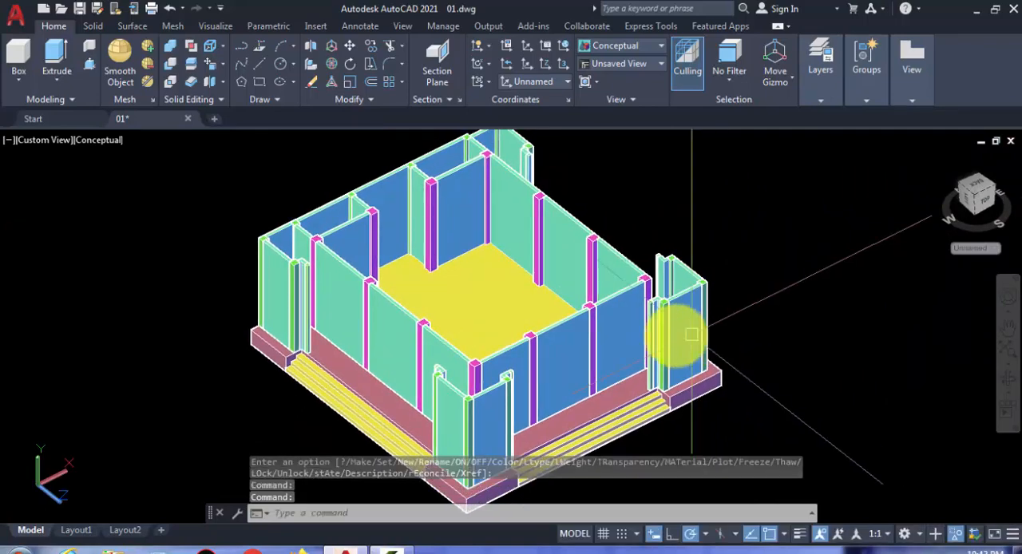
scroll(200, 388, up, 2)
scroll(154, 339, up, 3)
scroll(205, 319, down, 3)
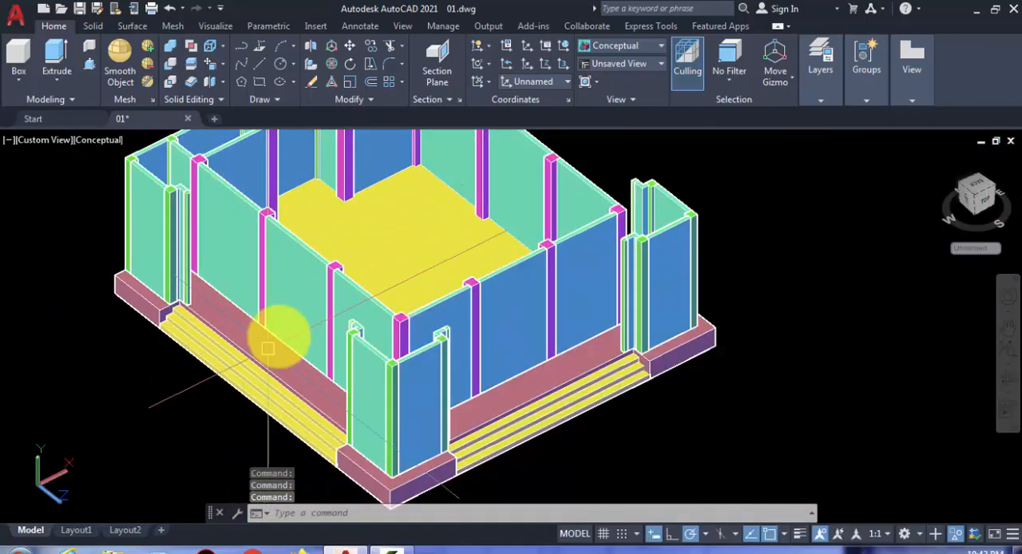
shift+middle_drag(267, 349, 320, 335)
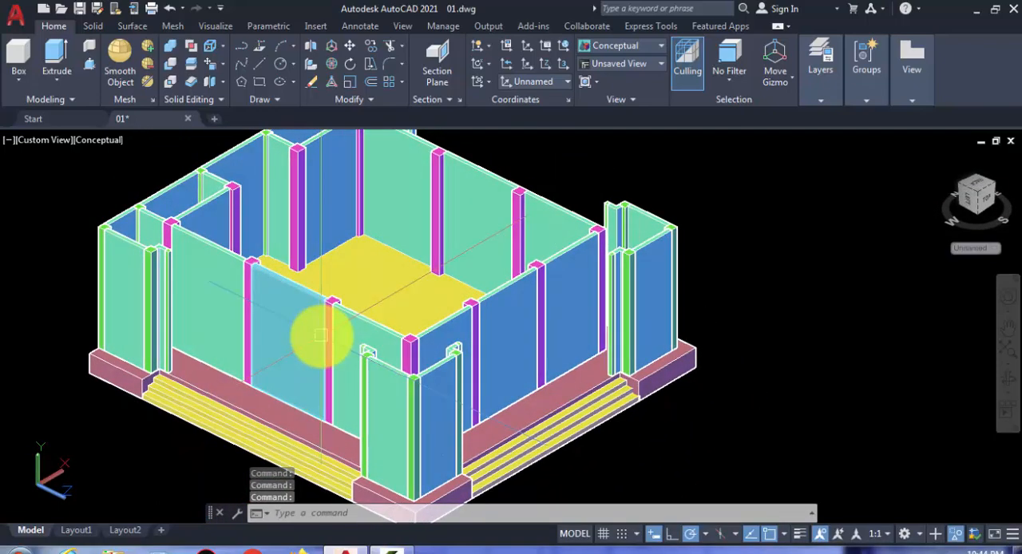